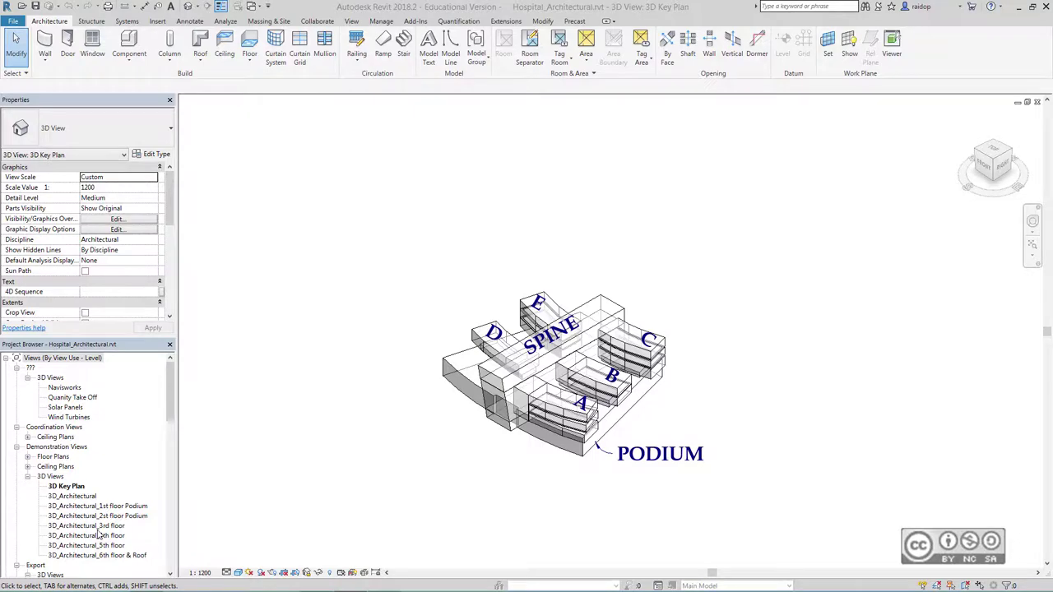
Step: Open the 3D_Architectural_3rd floor view and scroll the Project Browser down to Schedules/Quantities
{"action": "left_click", "coordinate": [104, 526]}
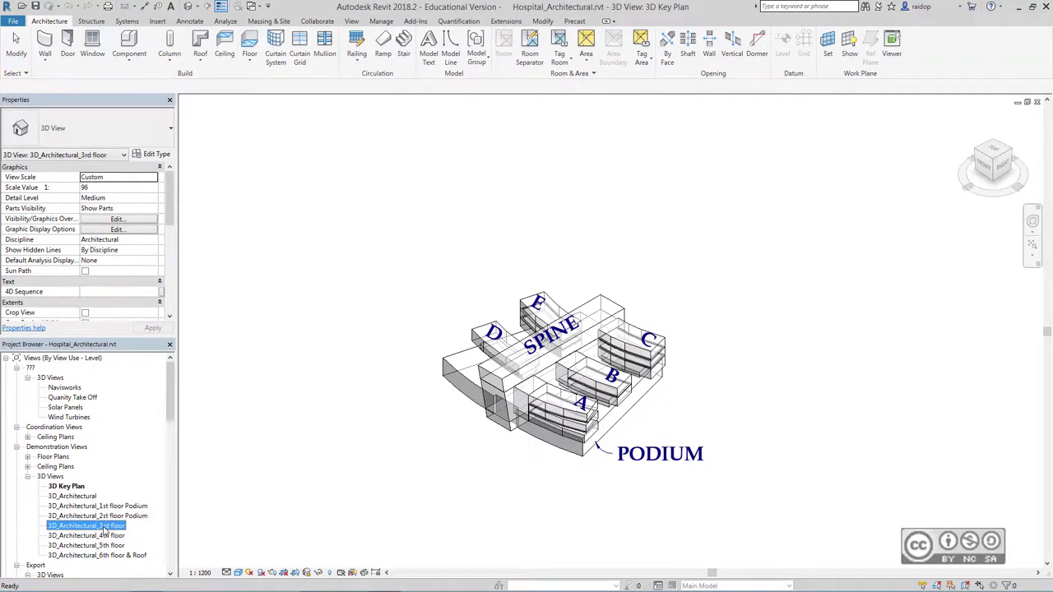
{"action": "double_click", "coordinate": [99, 526]}
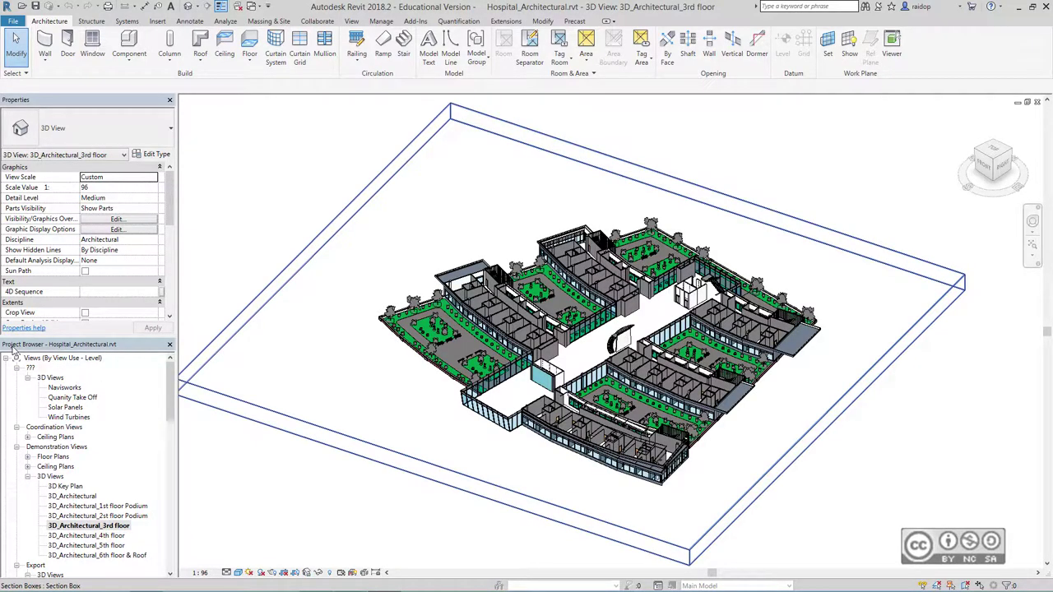
{"action": "left_click_drag", "start_coordinate": [168, 378], "coordinate": [168, 539]}
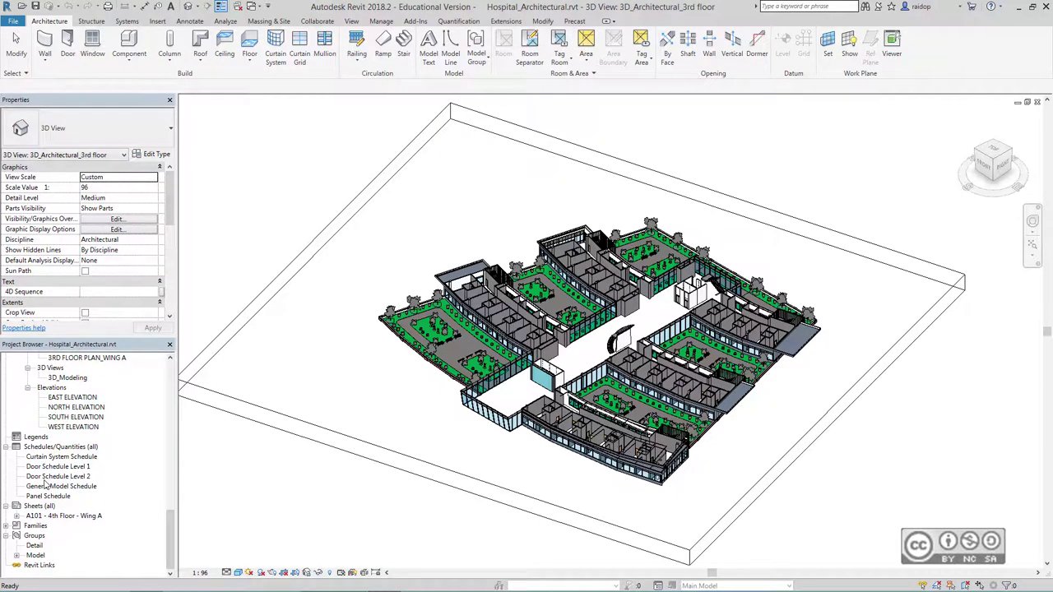
Step: Duplicate Door Schedule Level 2 and rename the copy to 'Door Schedule Level 3'
{"action": "right_click", "coordinate": [63, 478]}
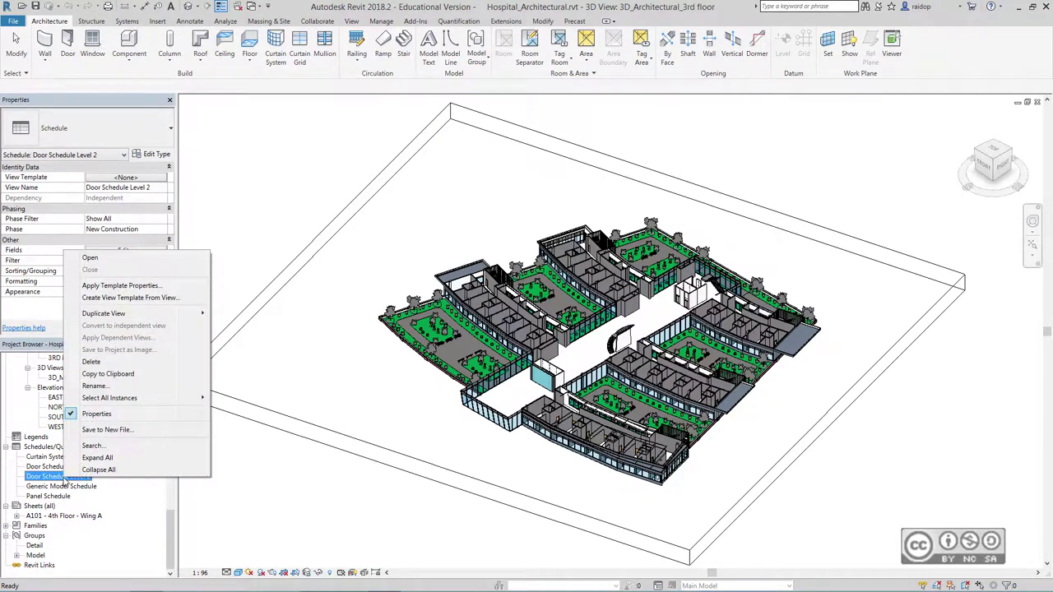
{"action": "mouse_move", "coordinate": [104, 314]}
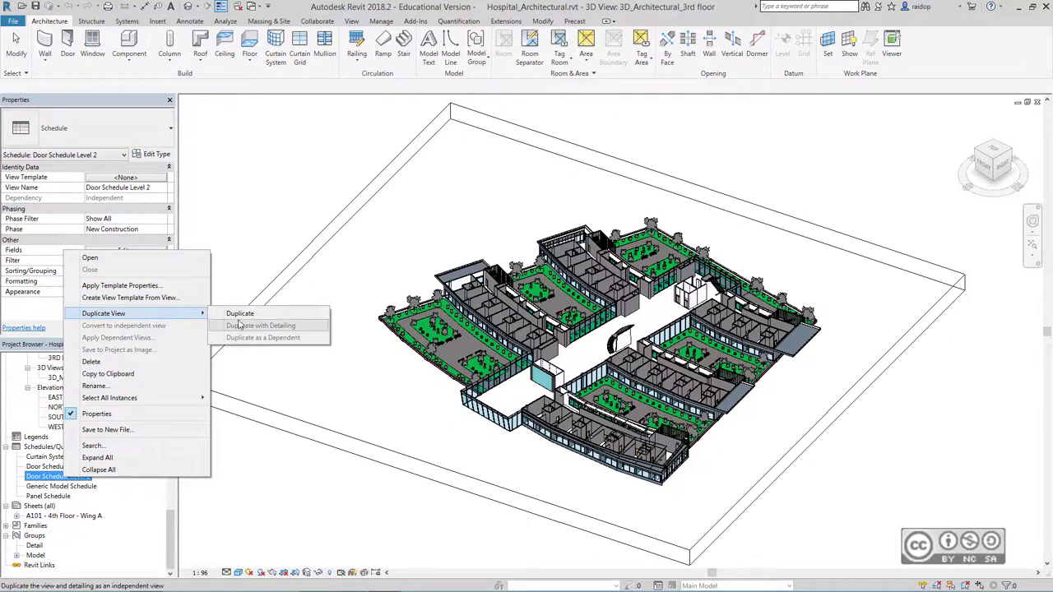
{"action": "left_click", "coordinate": [239, 313]}
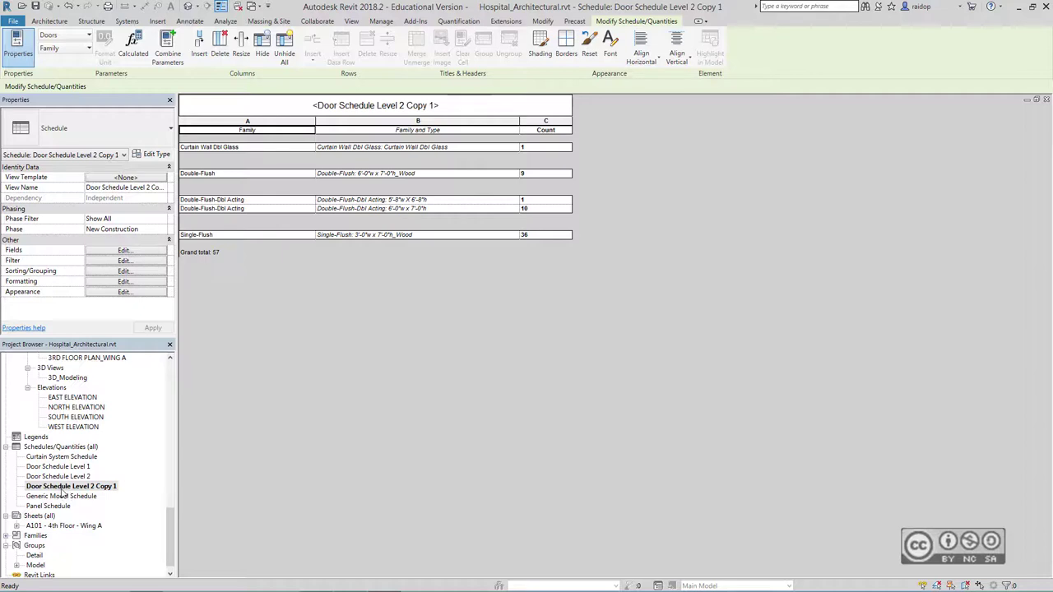
{"action": "right_click", "coordinate": [89, 491]}
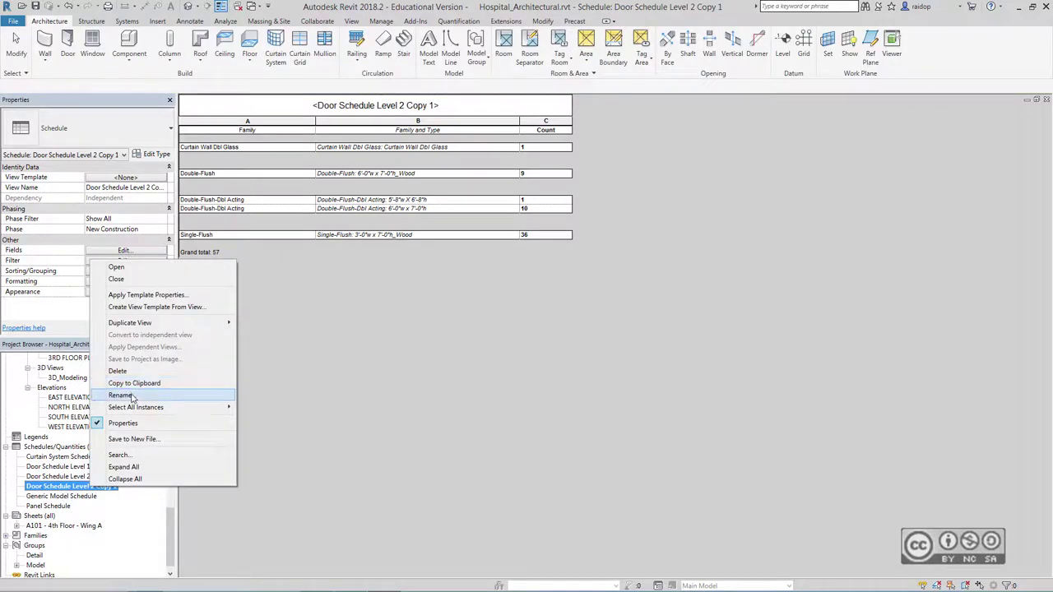
{"action": "left_click", "coordinate": [131, 395]}
{"action": "left_click_drag", "start_coordinate": [88, 486], "coordinate": [115, 486]}
{"action": "type", "text": "3"}
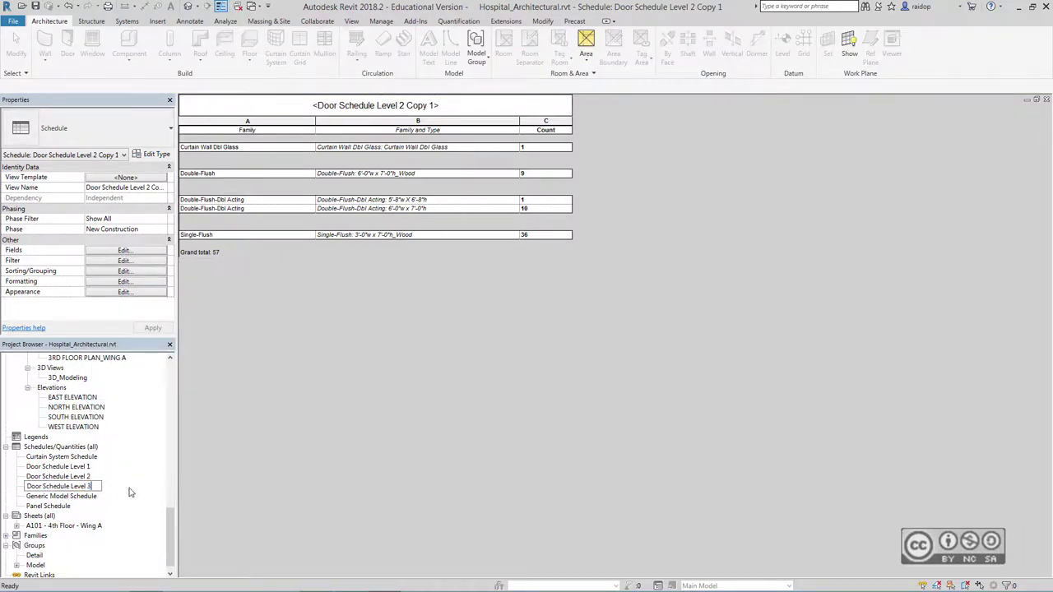
{"action": "key", "text": "Return"}
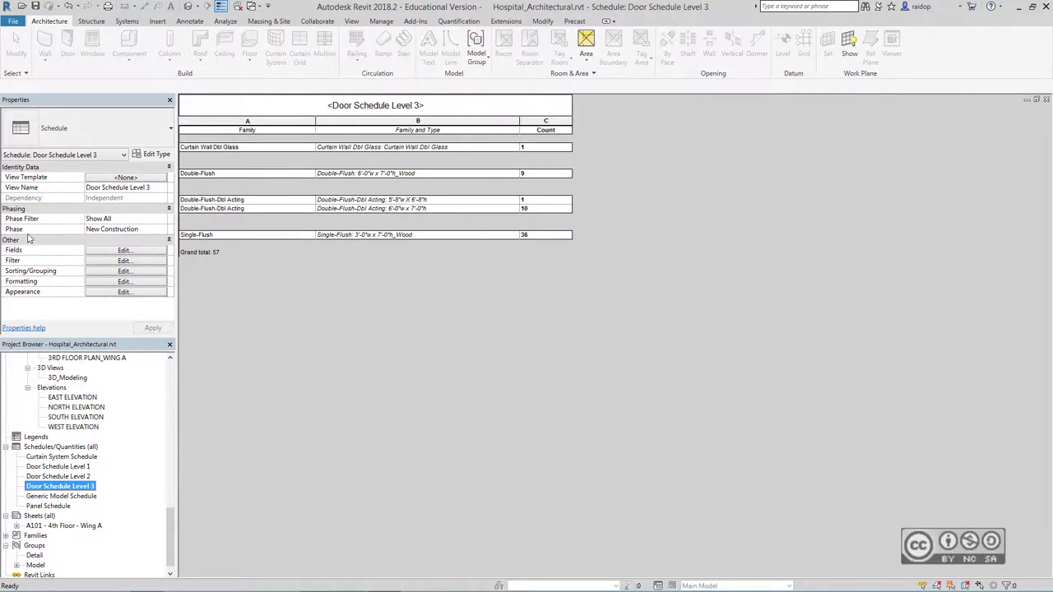
Step: Filter the schedule to Level equals Level 3 and set the Count column to Calculate totals
{"action": "left_click", "coordinate": [123, 261]}
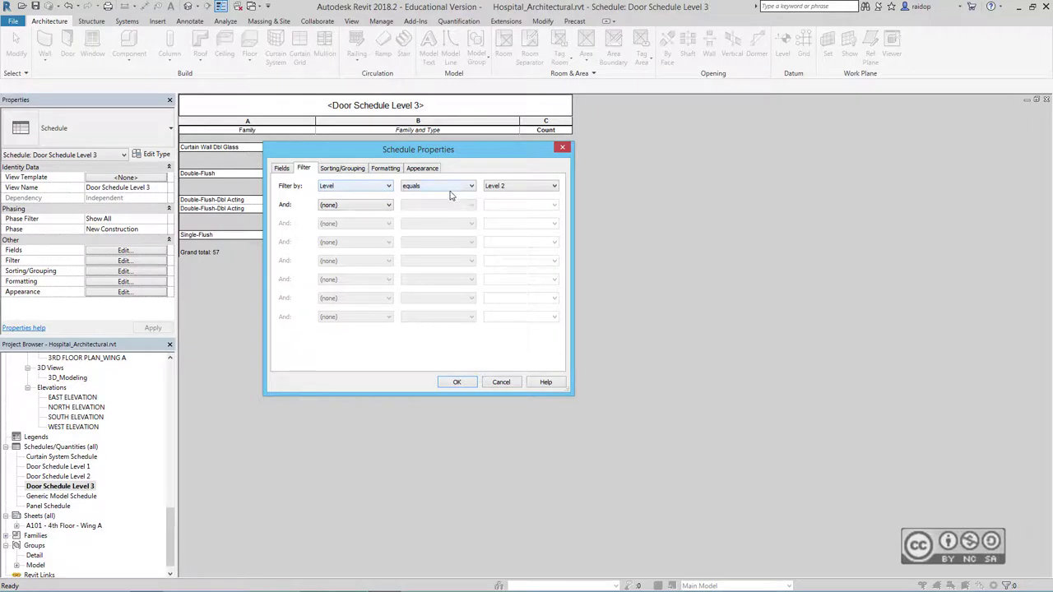
{"action": "scroll", "coordinate": [508, 192], "scroll_direction": "down", "scroll_amount": 1}
{"action": "left_click", "coordinate": [393, 171]}
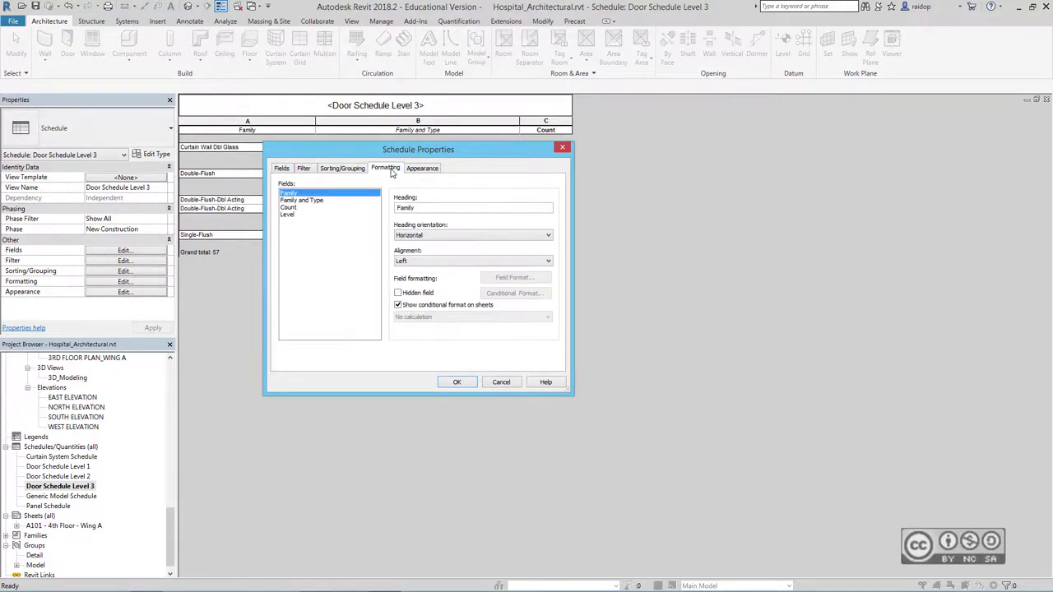
{"action": "left_click", "coordinate": [289, 207]}
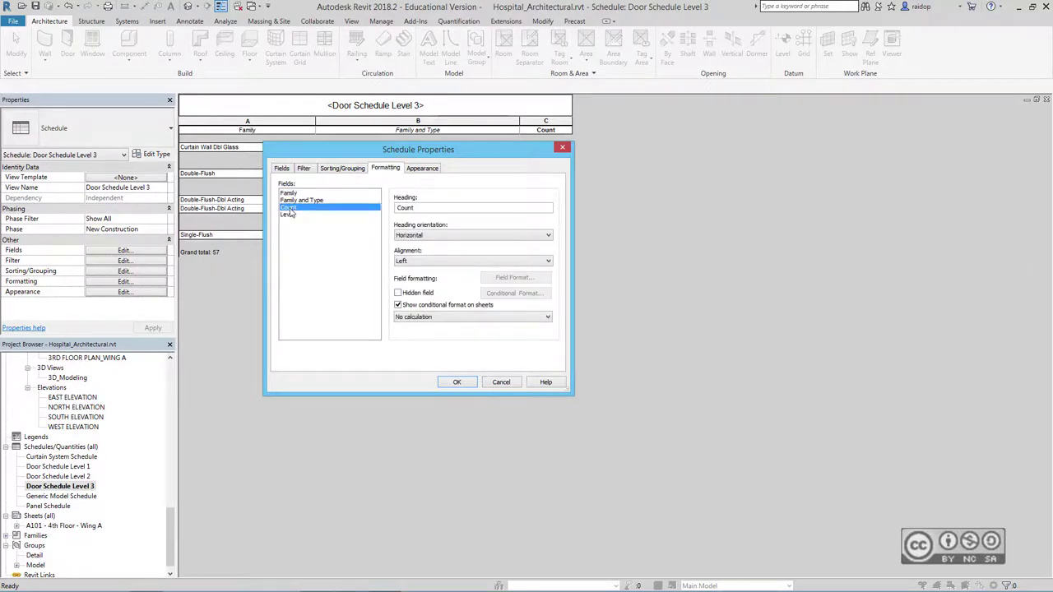
{"action": "left_click", "coordinate": [419, 318]}
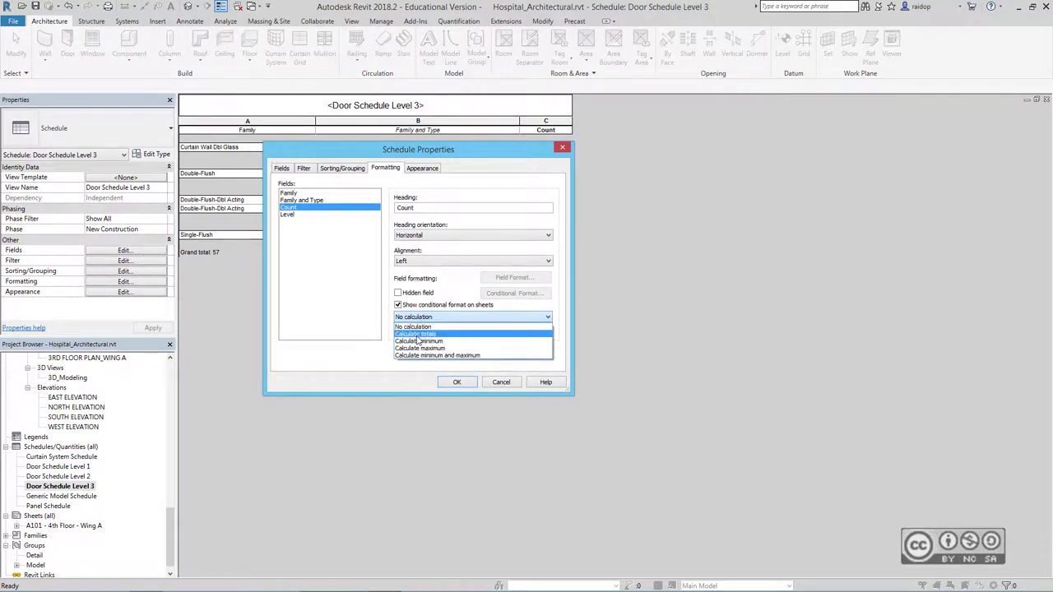
{"action": "left_click", "coordinate": [417, 334]}
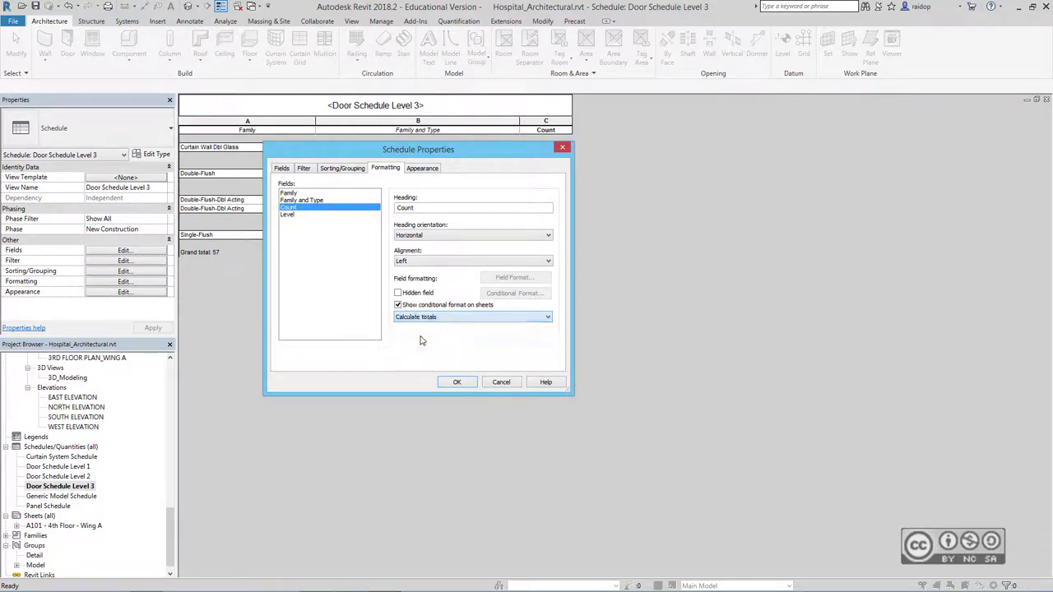
{"action": "left_click", "coordinate": [457, 382]}
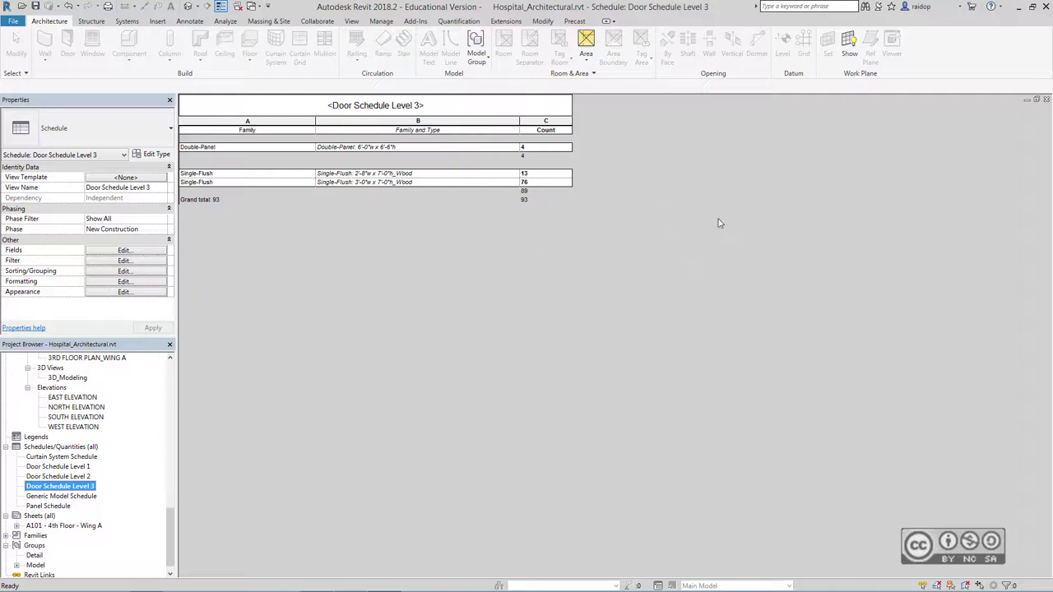
Step: Tile the door schedule and third-floor 3D view side by side, closing the 3D Key Plan
{"action": "left_click", "coordinate": [352, 22]}
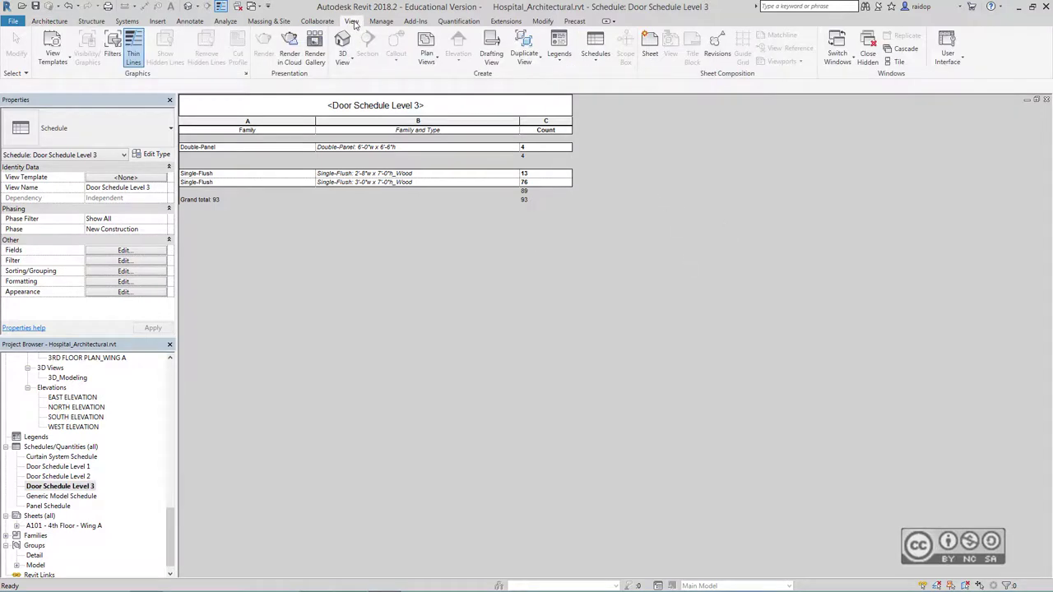
{"action": "left_click", "coordinate": [896, 62]}
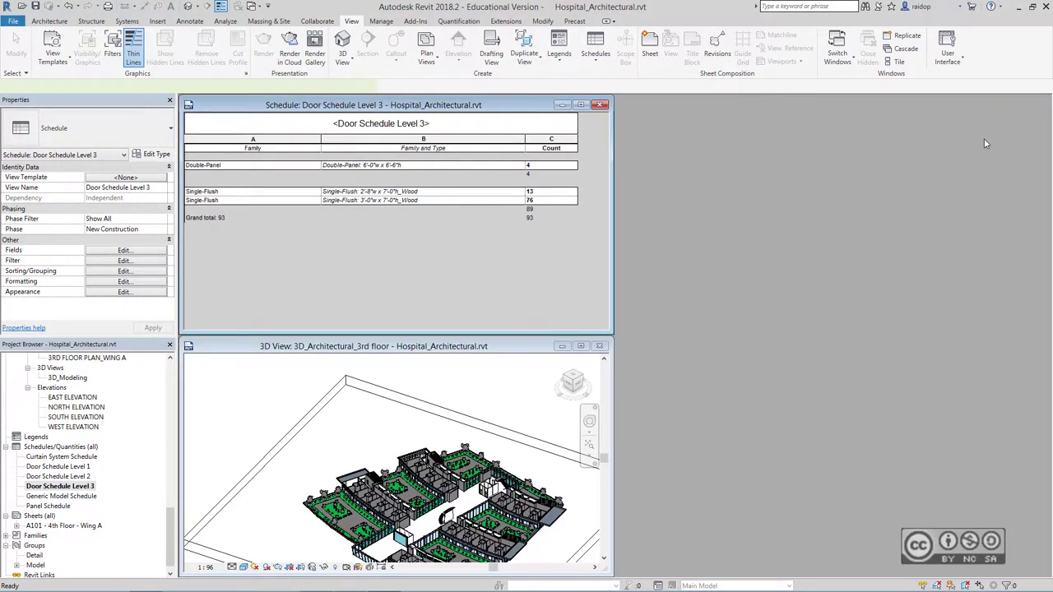
{"action": "left_click", "coordinate": [1035, 105]}
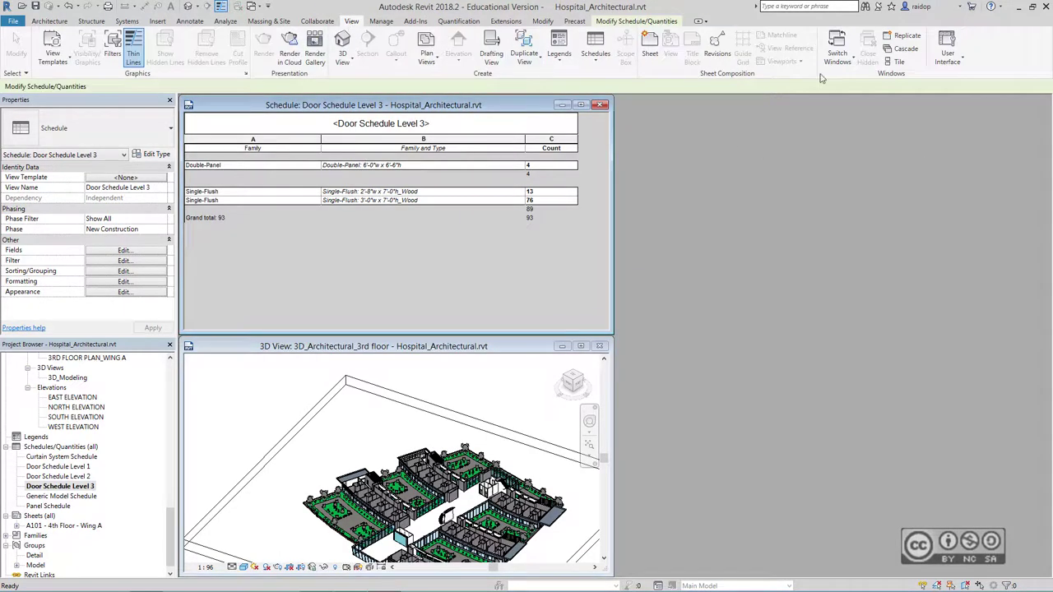
{"action": "left_click", "coordinate": [896, 62]}
{"action": "left_click", "coordinate": [751, 376]}
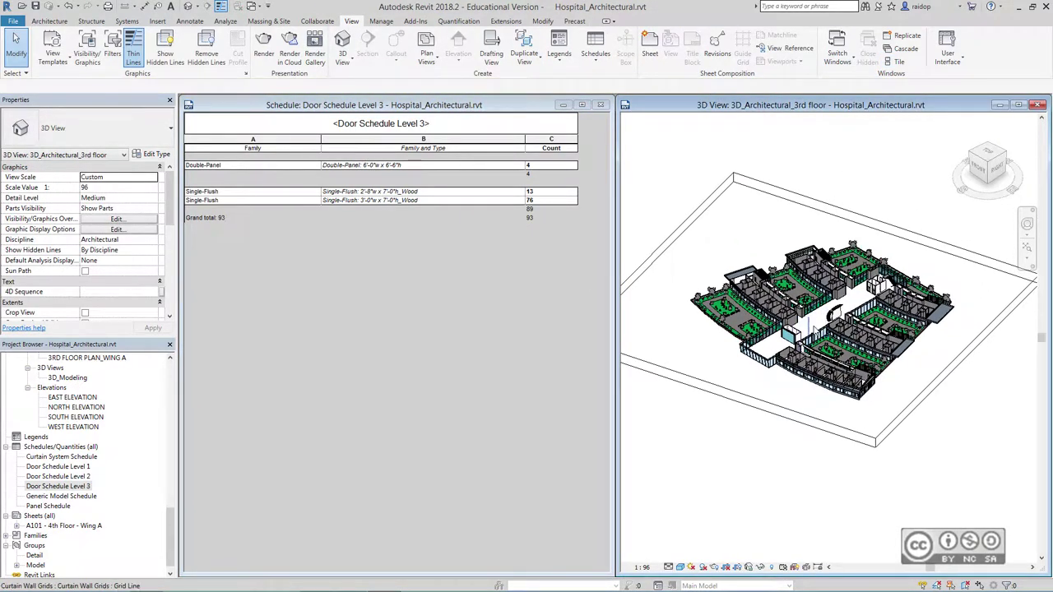
Step: Select the Double-Panel, Single-Flush 2'-8" and 3'-0" schedule rows to highlight those doors in 3D
{"action": "scroll", "coordinate": [814, 333], "scroll_direction": "up", "scroll_amount": 3}
{"action": "scroll", "coordinate": [815, 333], "scroll_direction": "up", "scroll_amount": 2}
{"action": "scroll", "coordinate": [814, 334], "scroll_direction": "up", "scroll_amount": 1}
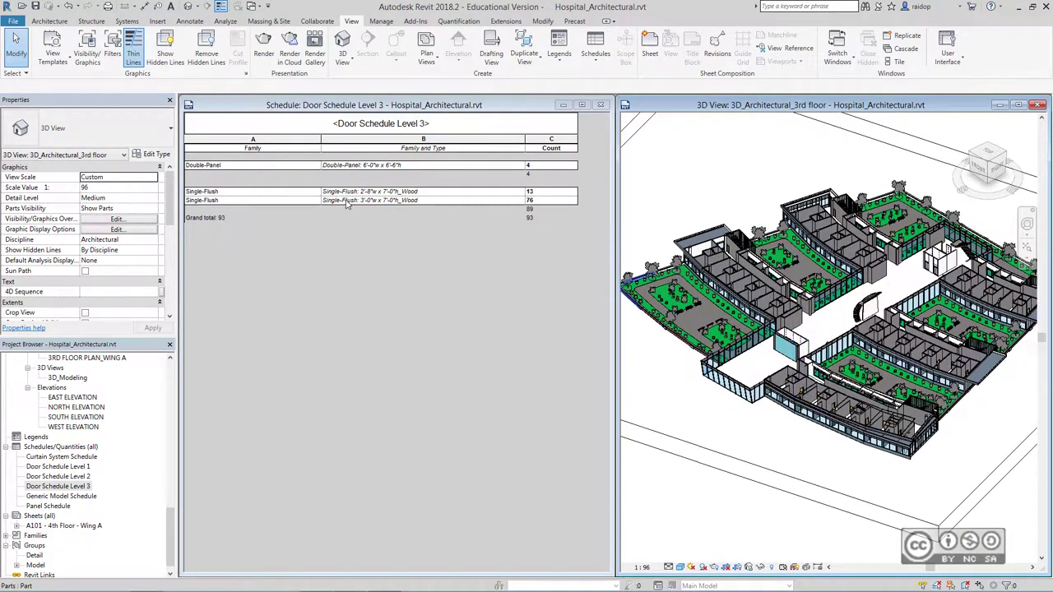
{"action": "left_click", "coordinate": [244, 167]}
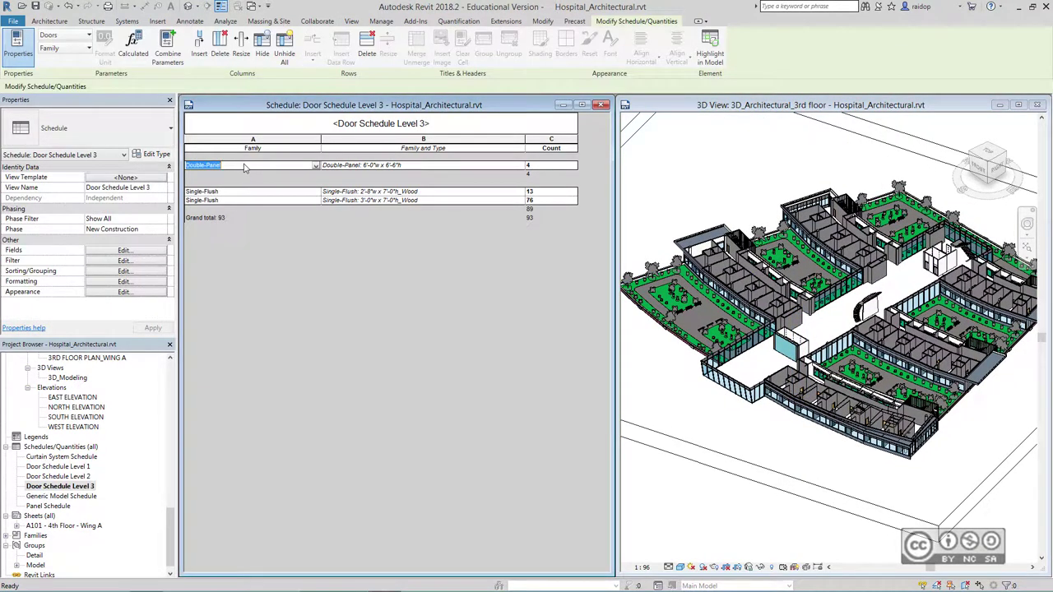
{"action": "left_click", "coordinate": [370, 200]}
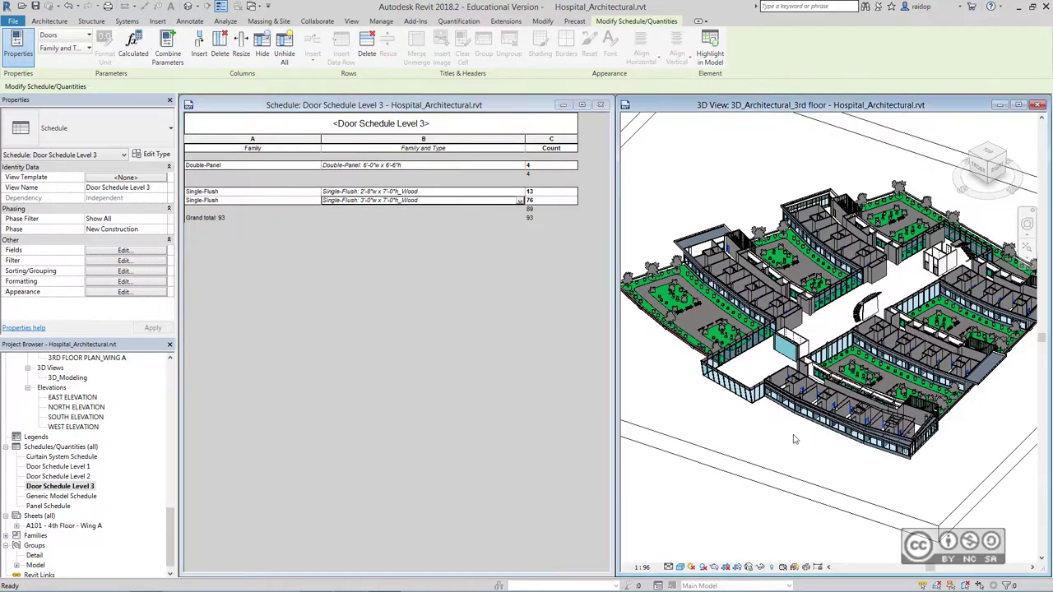
{"action": "scroll", "coordinate": [808, 411], "scroll_direction": "up", "scroll_amount": 3}
{"action": "scroll", "coordinate": [810, 361], "scroll_direction": "up", "scroll_amount": 2}
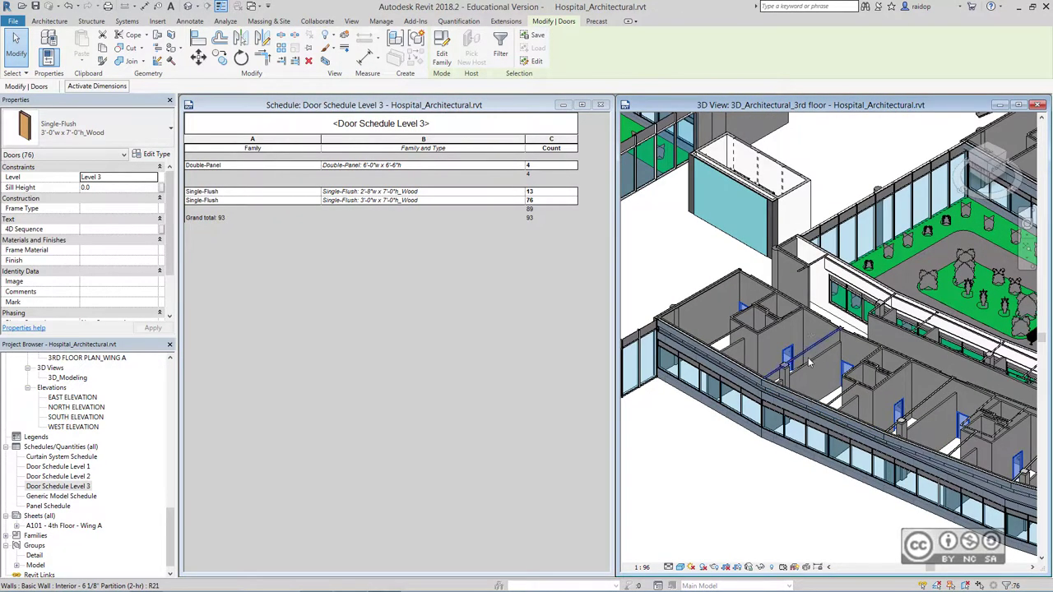
{"action": "scroll", "coordinate": [810, 362], "scroll_direction": "down", "scroll_amount": 1}
{"action": "left_click", "coordinate": [346, 194]}
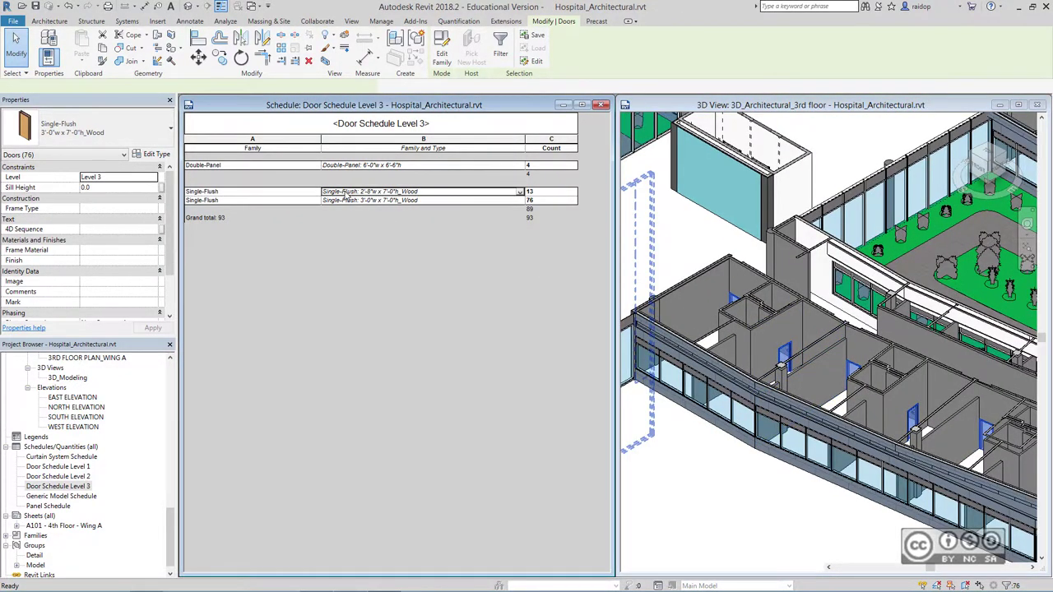
{"action": "left_click", "coordinate": [358, 201]}
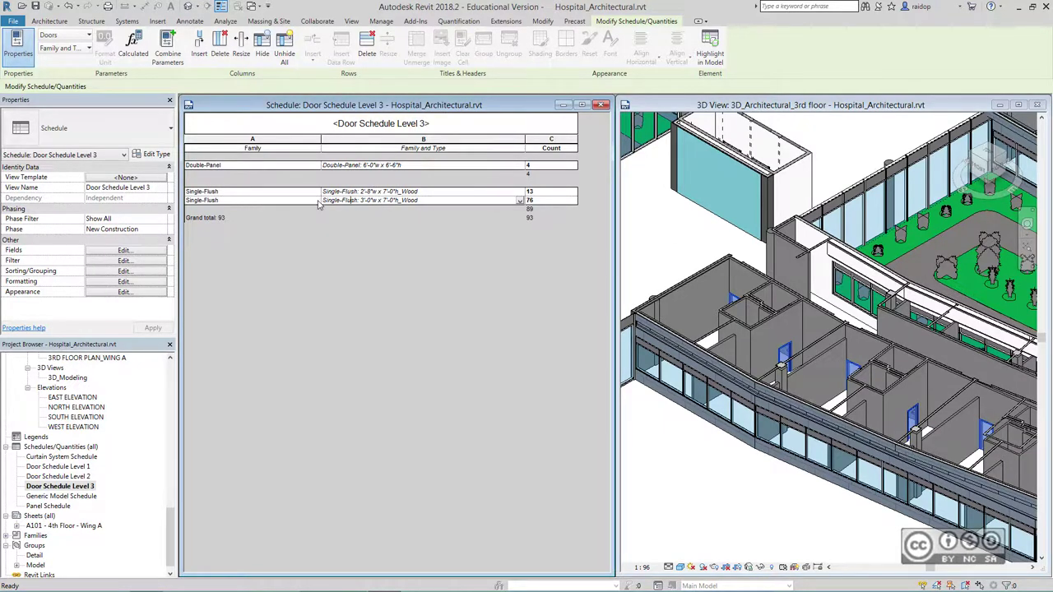
Step: Temporarily isolate the selected doors in the third-floor 3D view
{"action": "left_click", "coordinate": [652, 229]}
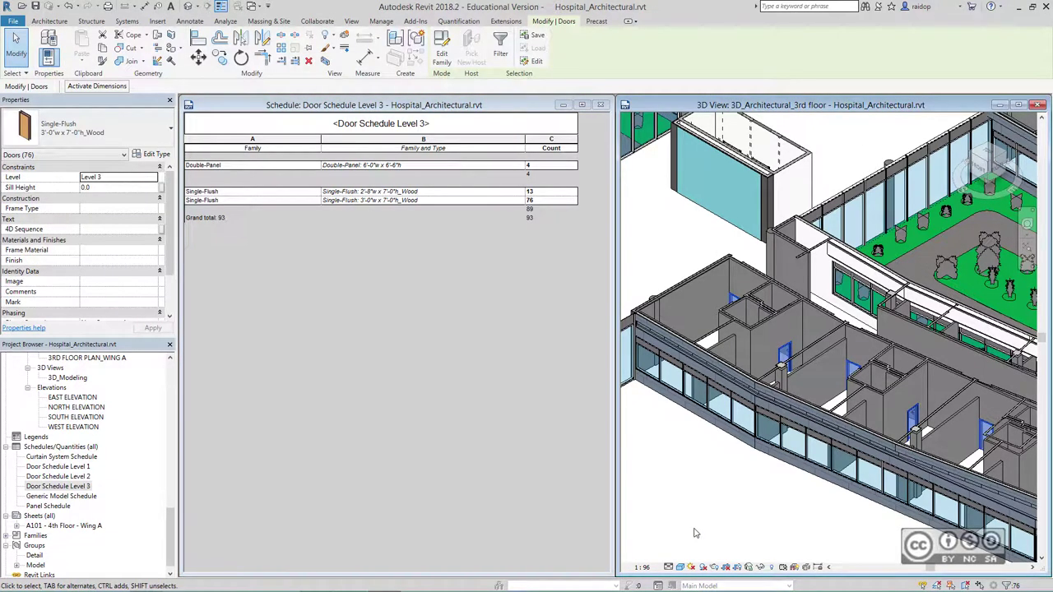
{"action": "left_click", "coordinate": [761, 570]}
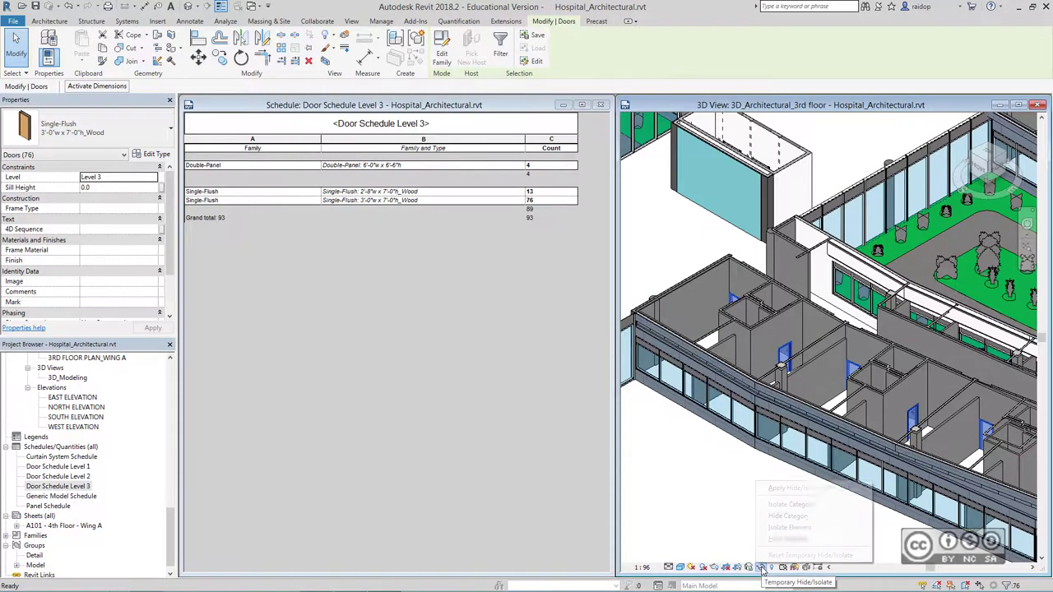
{"action": "left_click", "coordinate": [804, 528]}
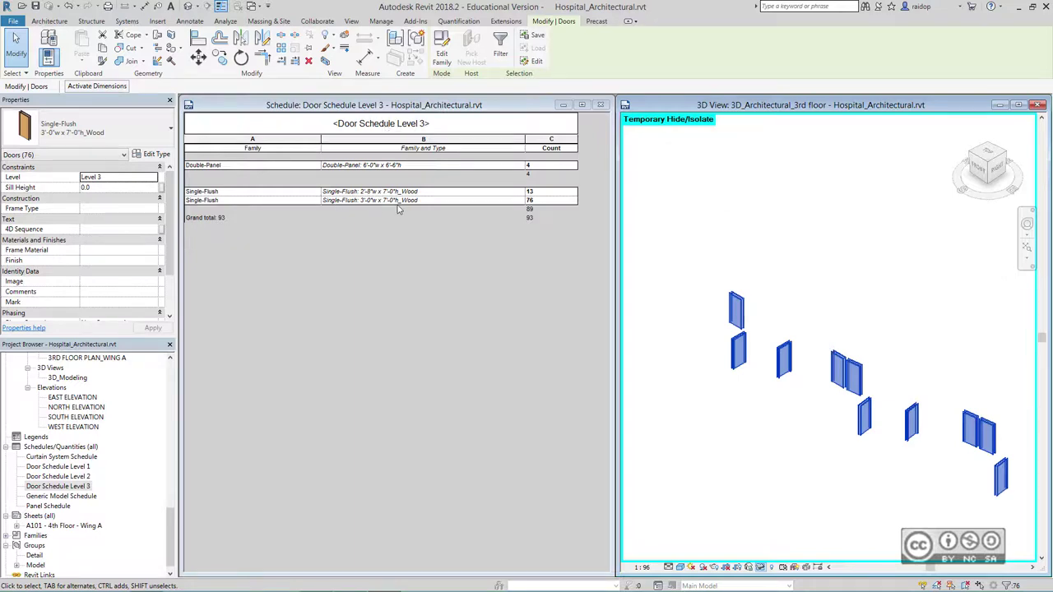
Step: Clear the door selection and reset Temporary Hide/Isolate to show the whole floor again
{"action": "left_click", "coordinate": [806, 324]}
{"action": "scroll", "coordinate": [805, 325], "scroll_direction": "down", "scroll_amount": 3}
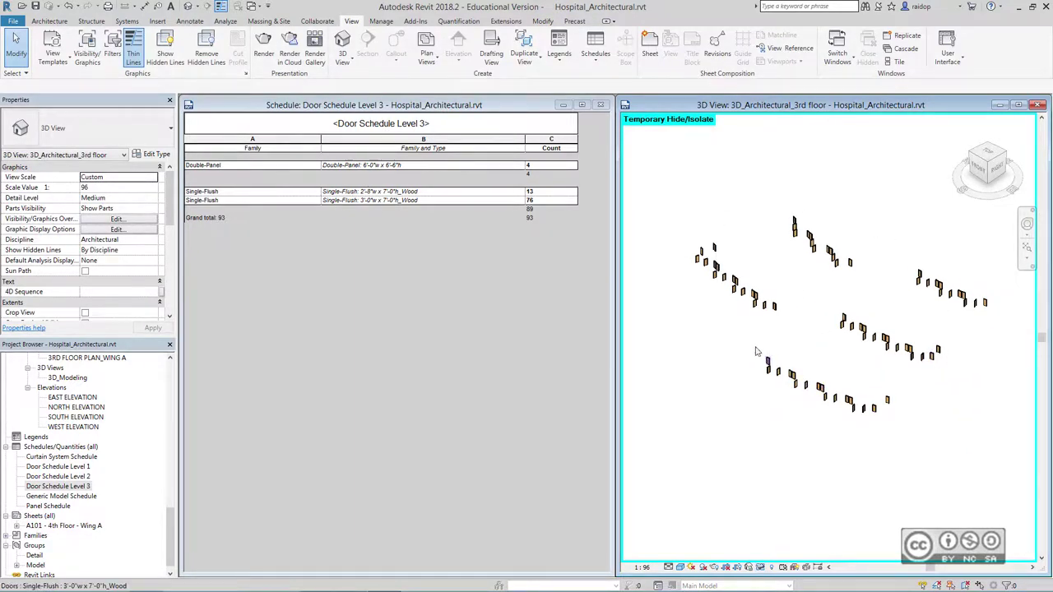
{"action": "left_click", "coordinate": [761, 567]}
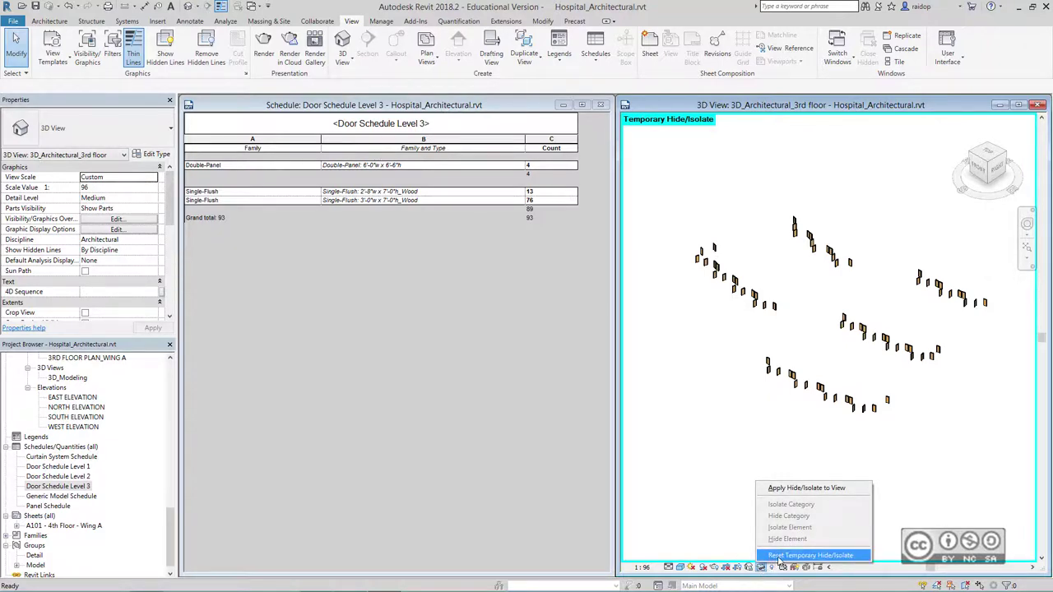
{"action": "left_click", "coordinate": [779, 555]}
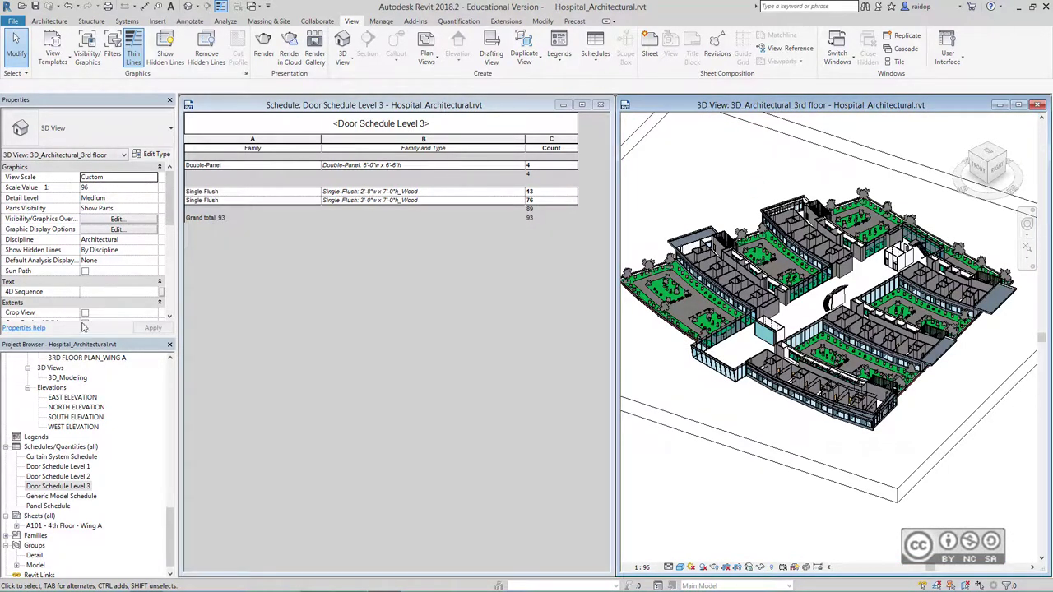
Step: Open the 3D_Exterior_Export view and the Panel Schedule from the Project Browser
{"action": "mouse_move", "coordinate": [171, 551]}
{"action": "left_mouse_down"}
{"action": "mouse_move", "coordinate": [176, 515]}
{"action": "mouse_move", "coordinate": [136, 452]}
{"action": "left_mouse_up"}
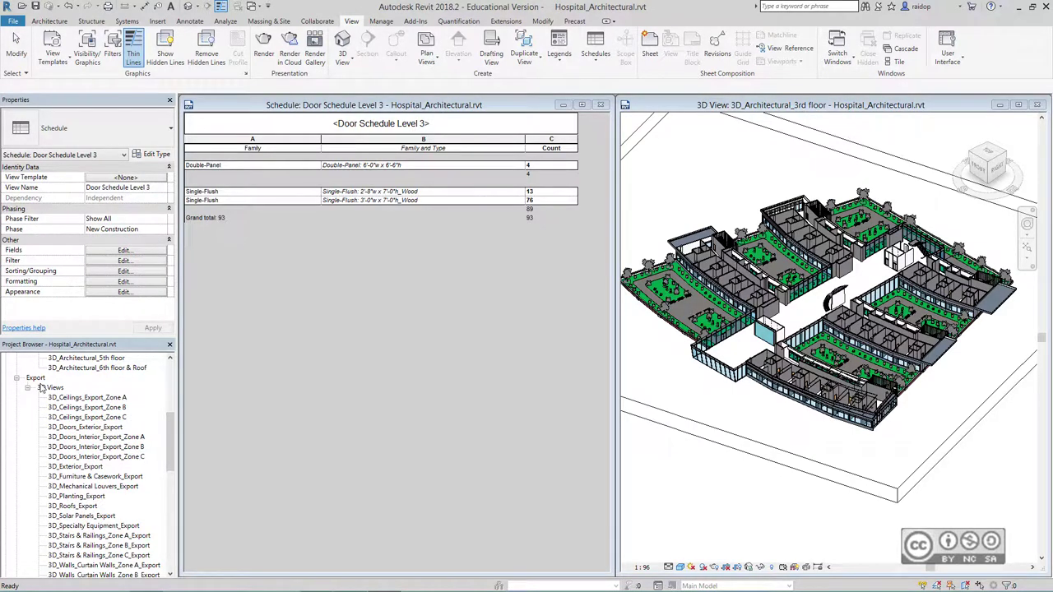
{"action": "left_click", "coordinate": [74, 466]}
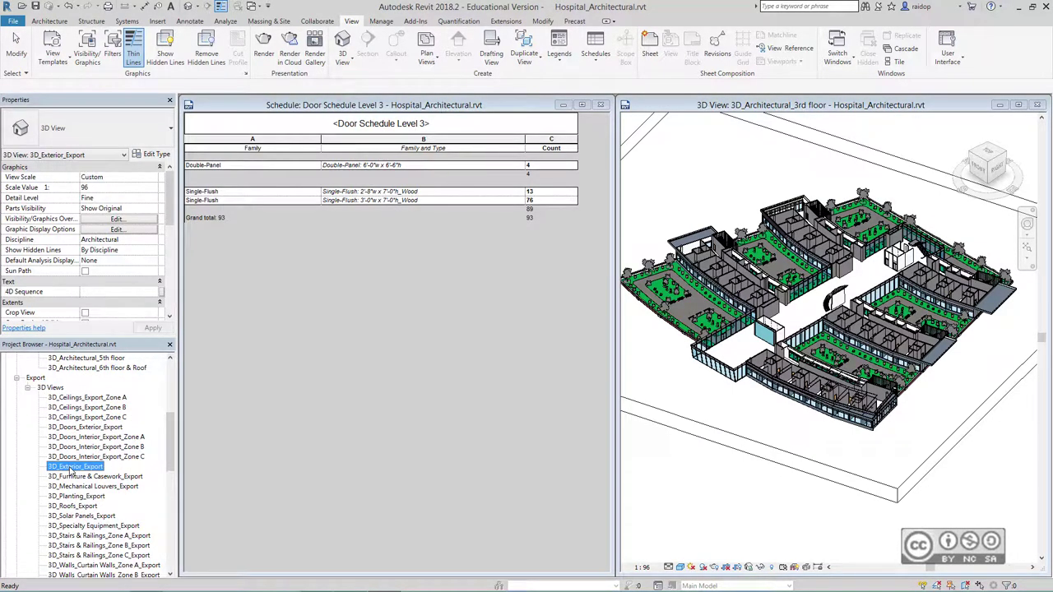
{"action": "double_click", "coordinate": [73, 467]}
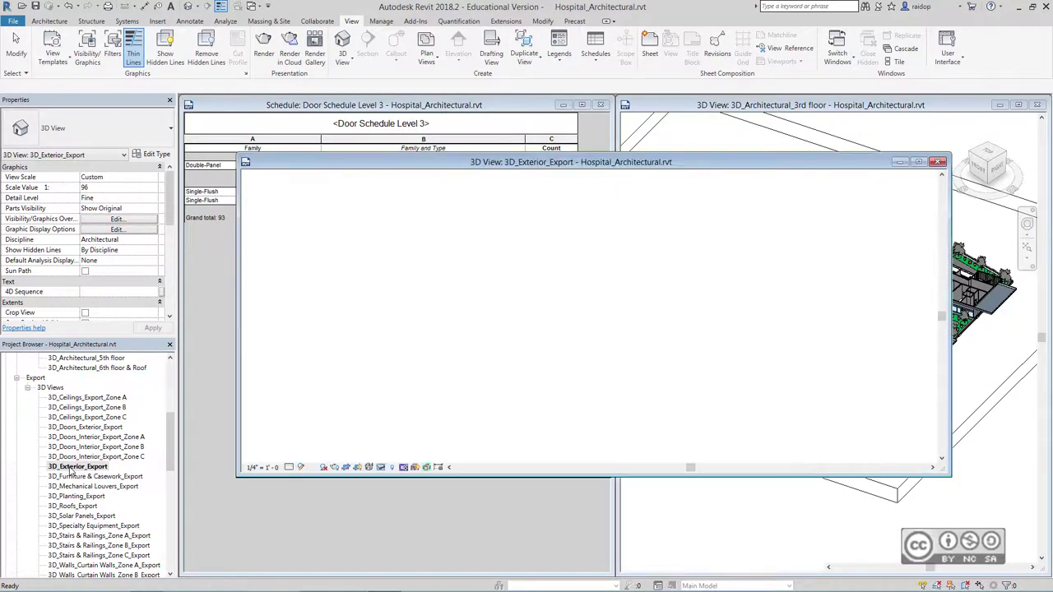
{"action": "left_click_drag", "start_coordinate": [170, 438], "coordinate": [170, 541]}
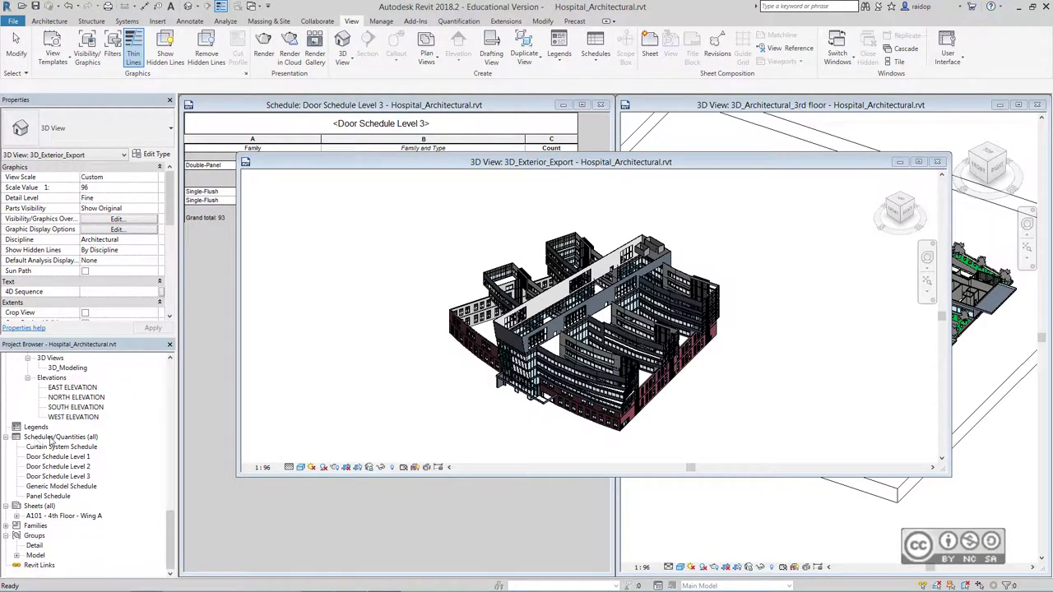
{"action": "double_click", "coordinate": [51, 496]}
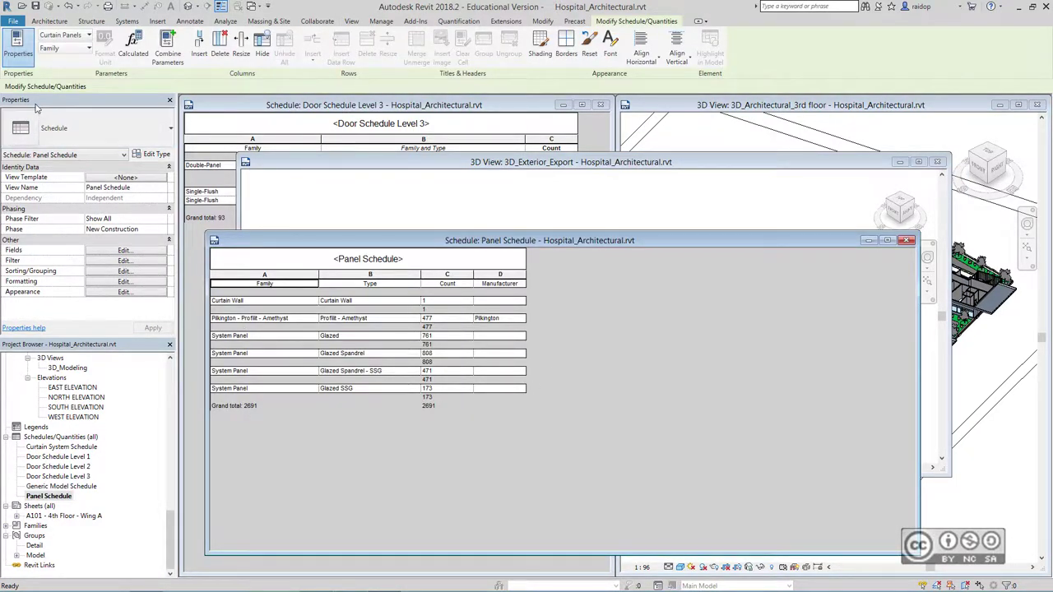
Step: Add the Area field to the Panel Schedule, positioned above Manufacturer
{"action": "left_click", "coordinate": [121, 250]}
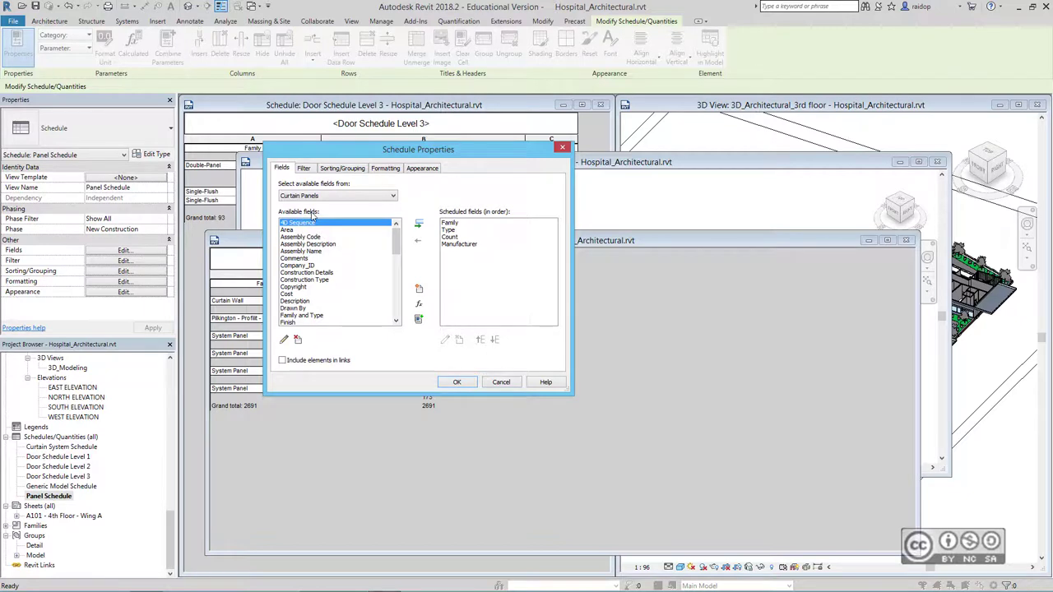
{"action": "left_click", "coordinate": [290, 230]}
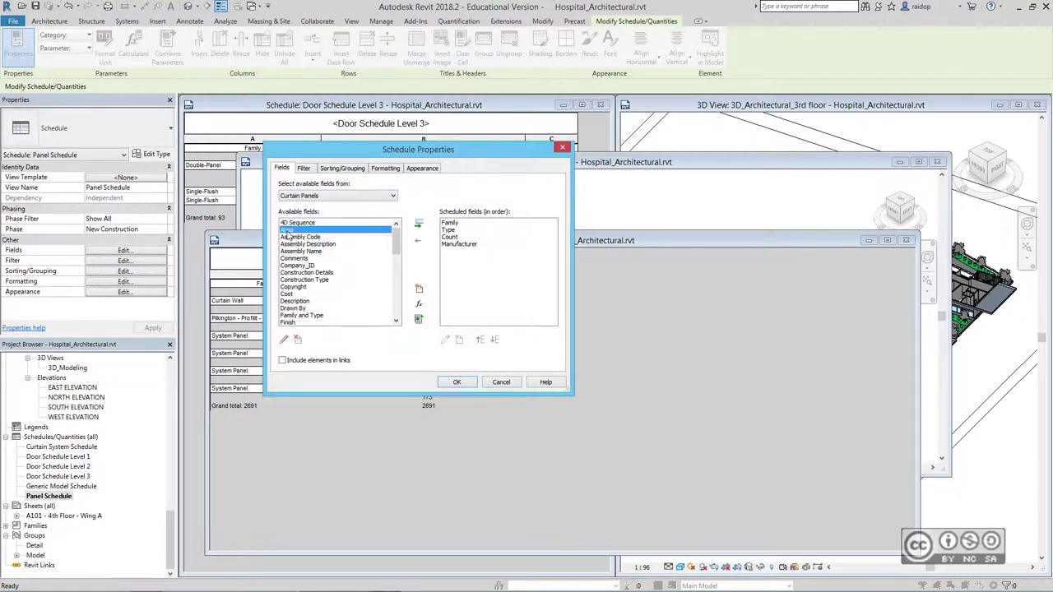
{"action": "left_click", "coordinate": [420, 225]}
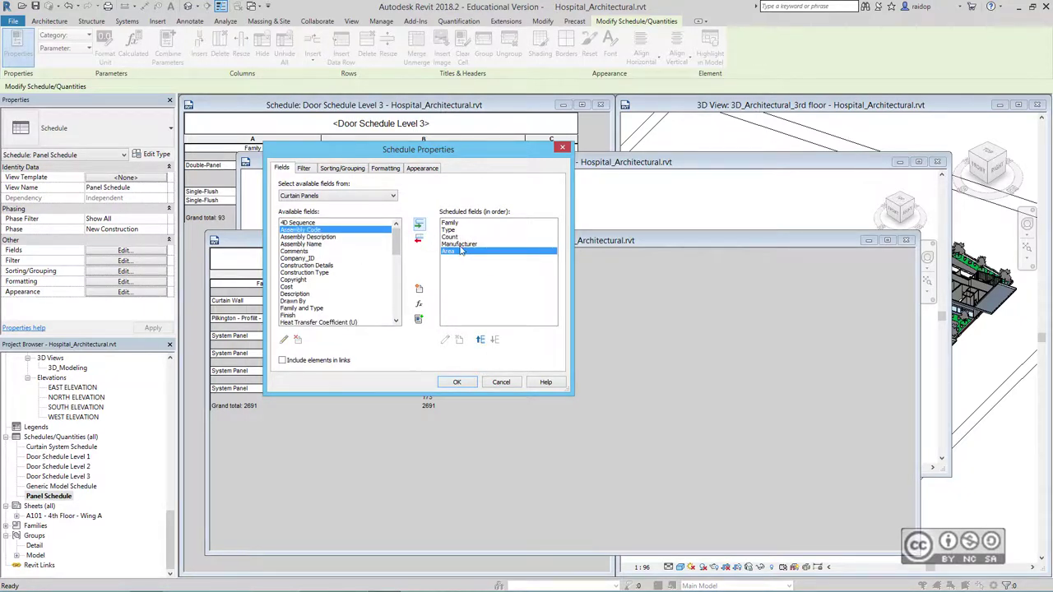
{"action": "left_click", "coordinate": [479, 339]}
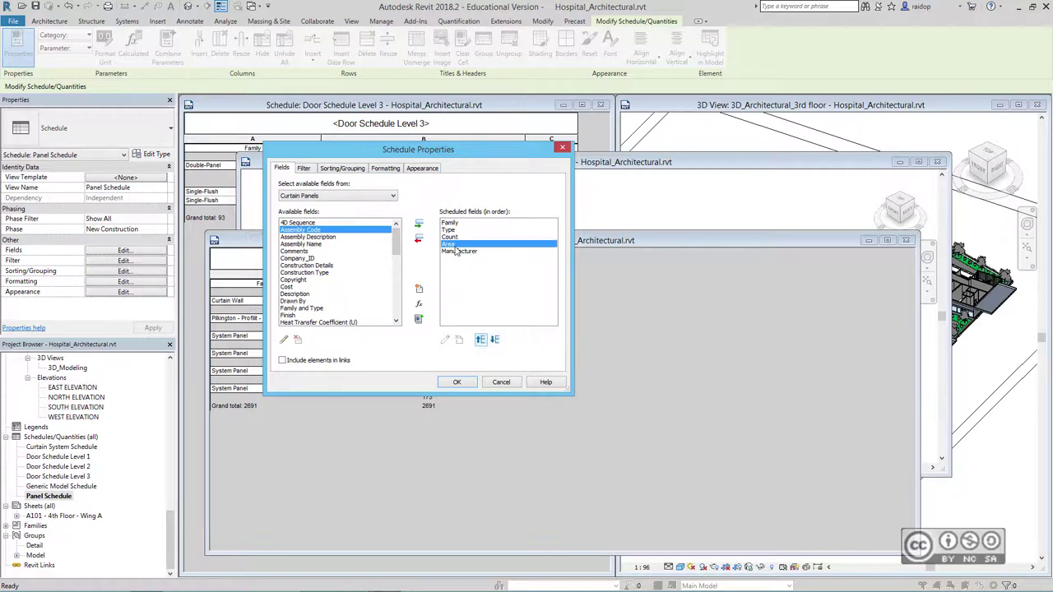
Step: Set the Area column to Calculate totals and apply the schedule changes
{"action": "left_click", "coordinate": [386, 170]}
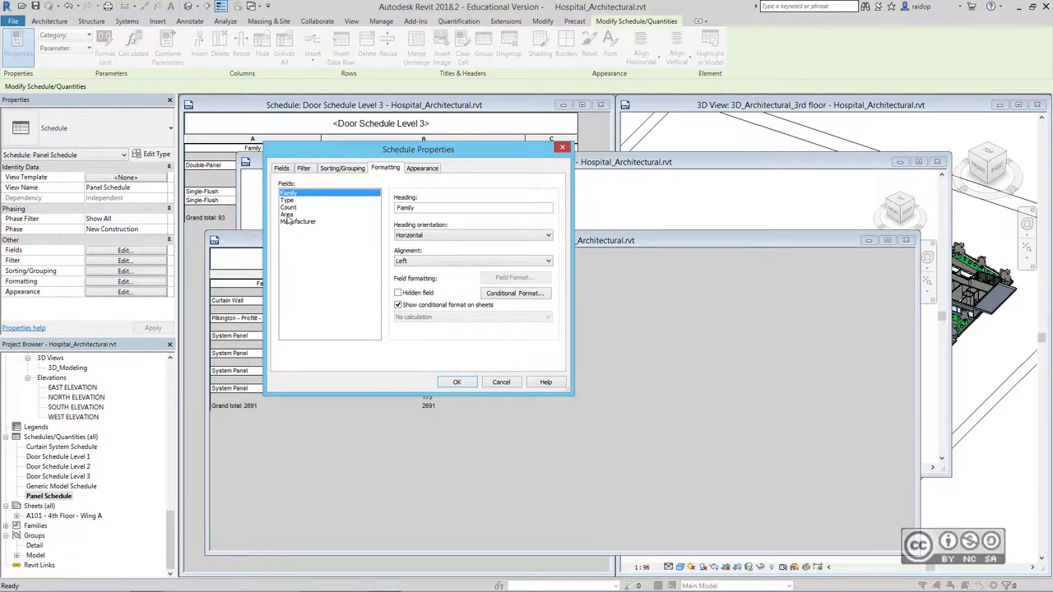
{"action": "left_click", "coordinate": [287, 215]}
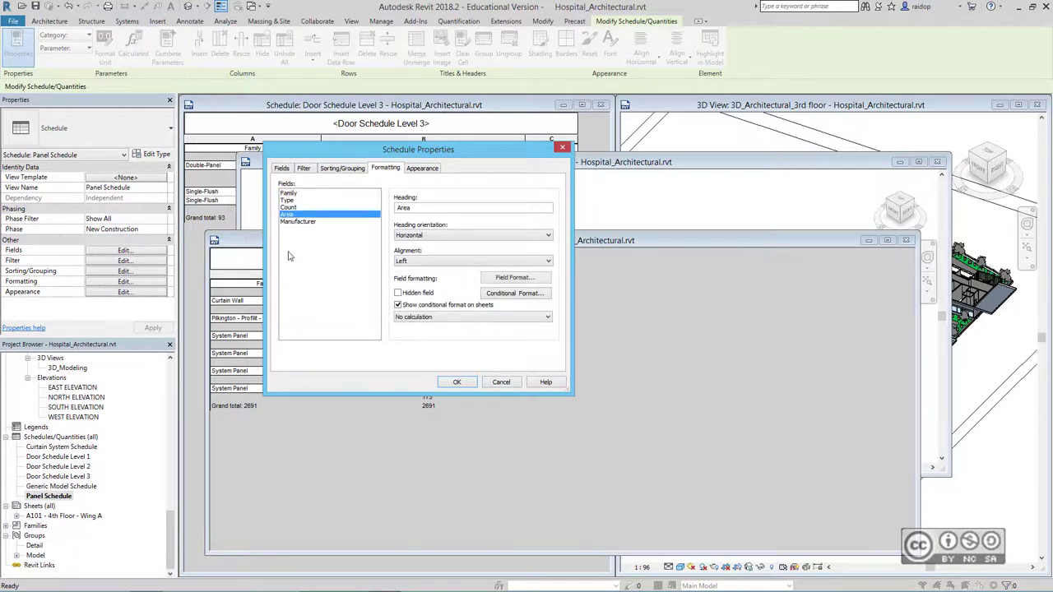
{"action": "left_click", "coordinate": [430, 319]}
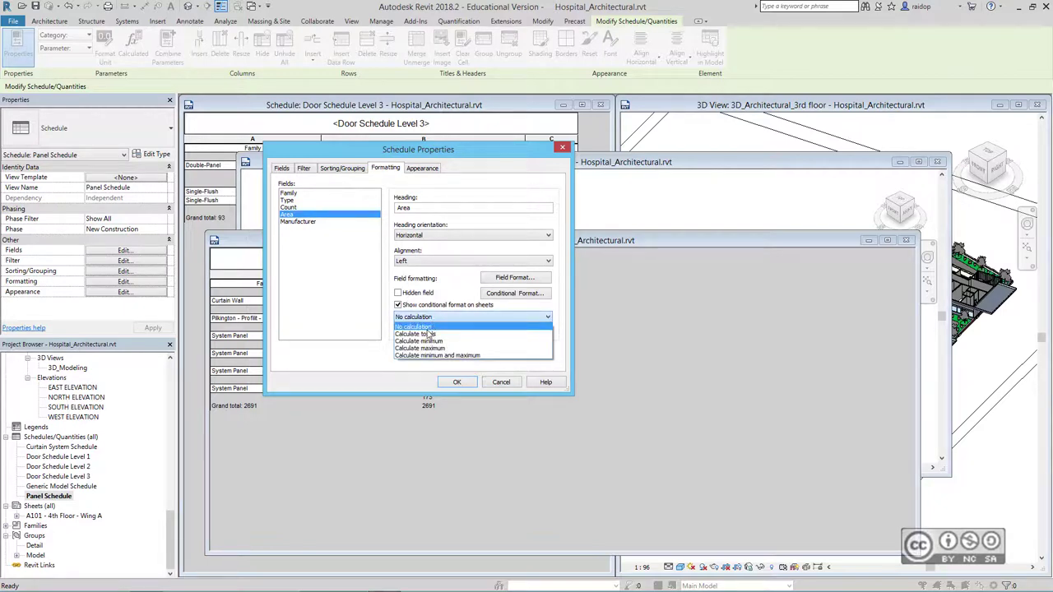
{"action": "left_click", "coordinate": [426, 333]}
{"action": "left_click", "coordinate": [455, 383]}
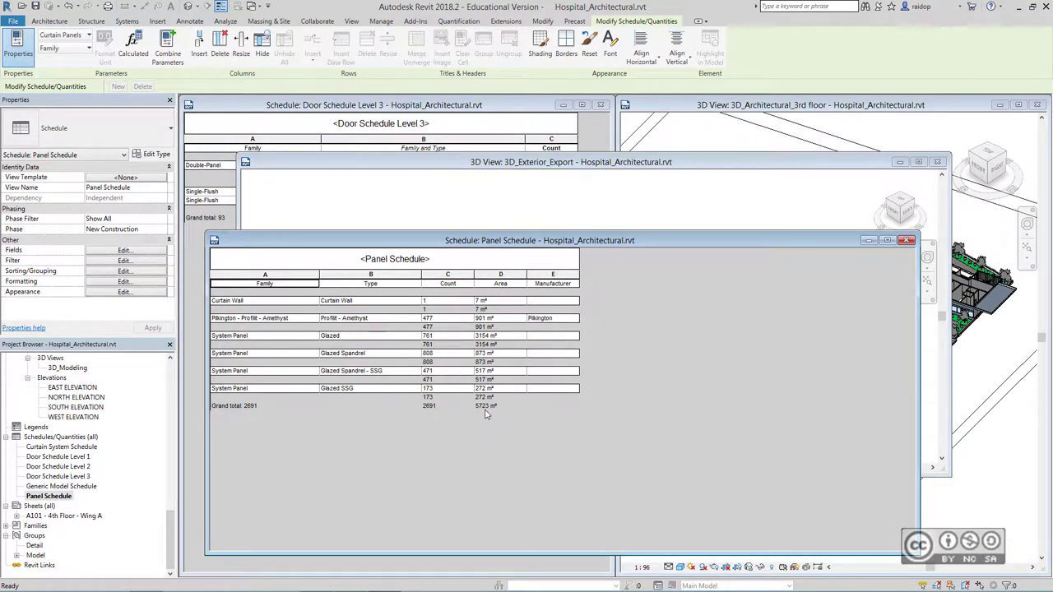
Step: Arrange the Panel Schedule and exterior 3D view side by side
{"action": "left_click_drag", "start_coordinate": [640, 243], "coordinate": [631, 249]}
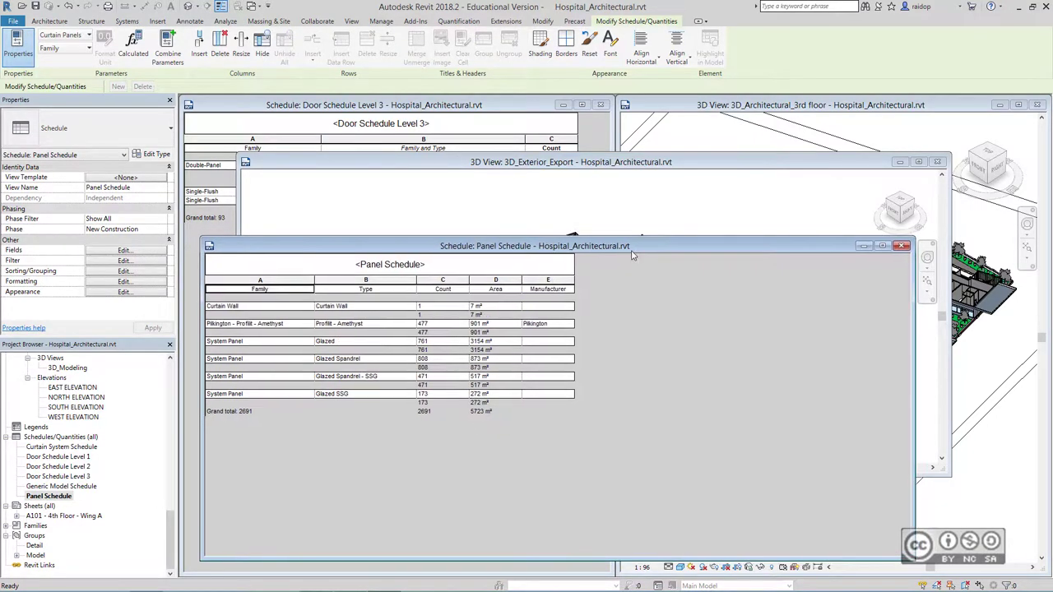
{"action": "left_click_drag", "start_coordinate": [894, 326], "coordinate": [625, 327]}
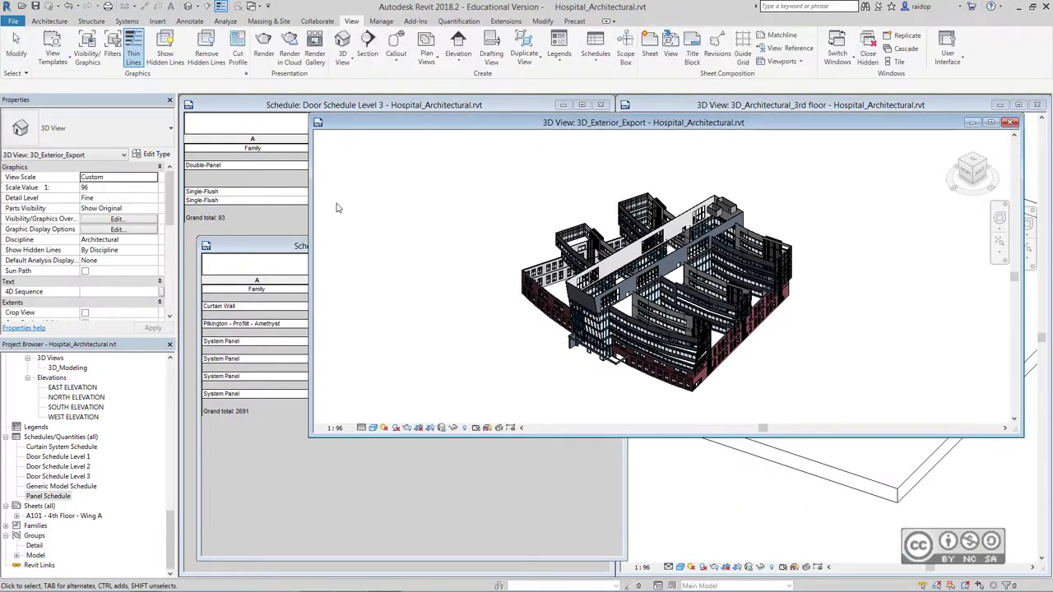
{"action": "left_click_drag", "start_coordinate": [306, 234], "coordinate": [632, 234]}
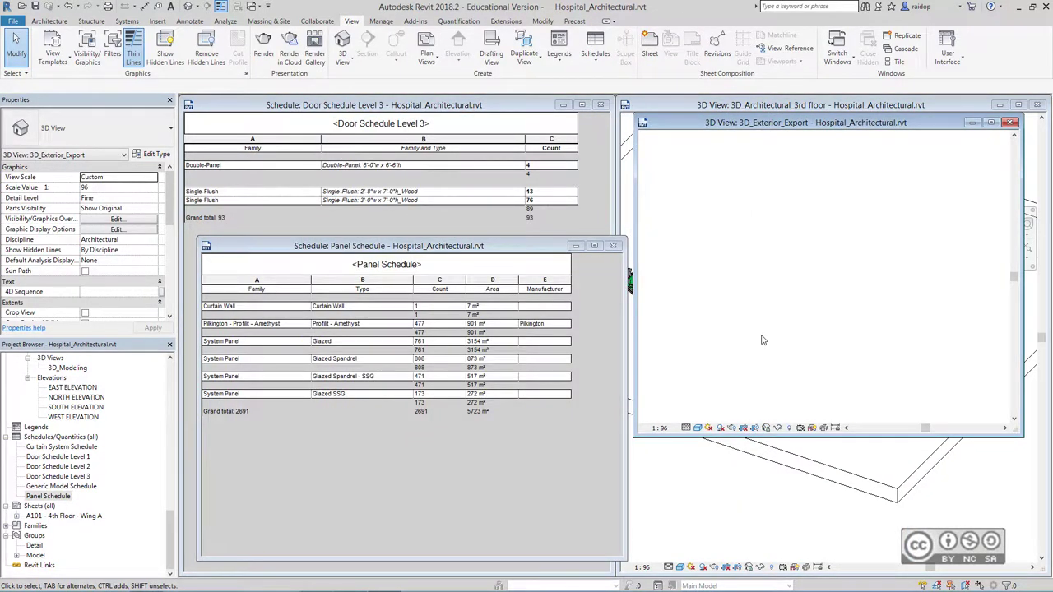
{"action": "mouse_move", "coordinate": [754, 296]}
{"action": "middle_mouse_down"}
{"action": "mouse_move", "coordinate": [710, 301]}
{"action": "mouse_move", "coordinate": [740, 301]}
{"action": "middle_mouse_up"}
Step: Highlight the Glazed SSG, Spandrel, Glazed, Profilit - Amethyst and Curtain Wall panels in the model
{"action": "left_click", "coordinate": [362, 393]}
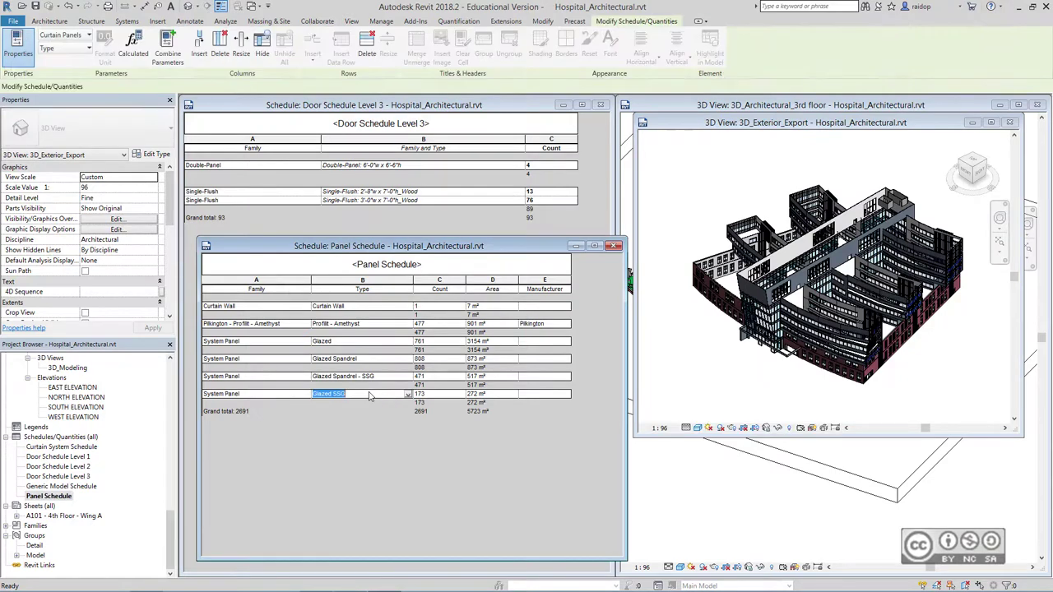
{"action": "left_click", "coordinate": [362, 378]}
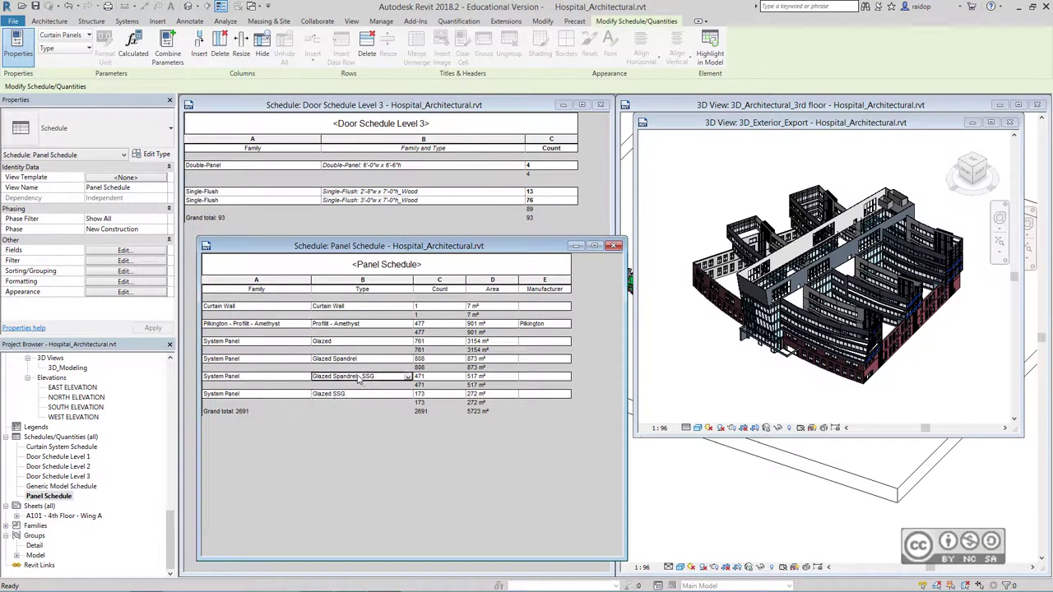
{"action": "left_click", "coordinate": [353, 358]}
{"action": "left_click", "coordinate": [350, 340]}
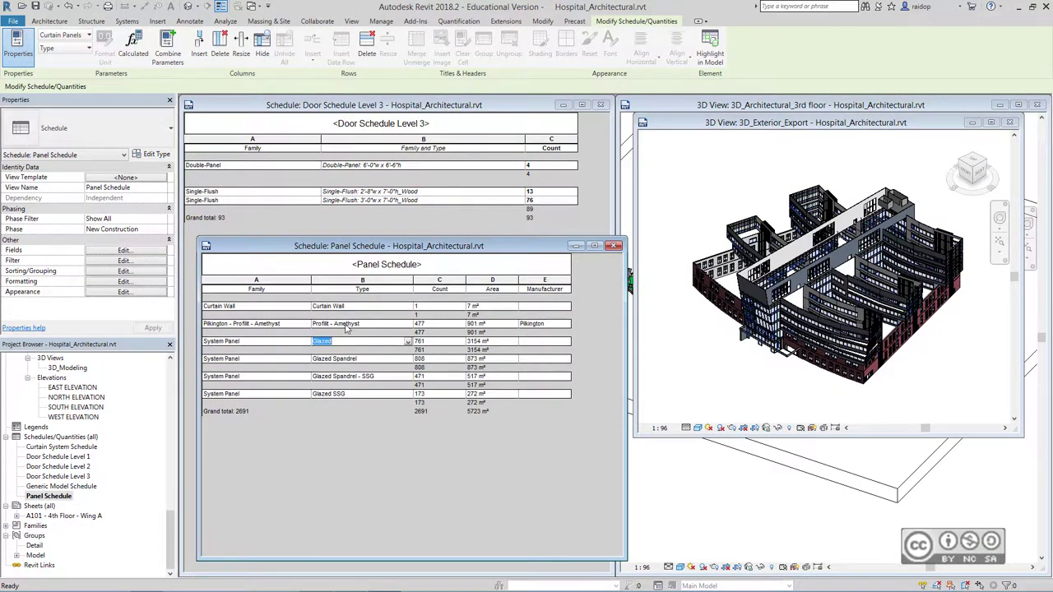
{"action": "left_click", "coordinate": [345, 323]}
{"action": "left_click", "coordinate": [342, 306]}
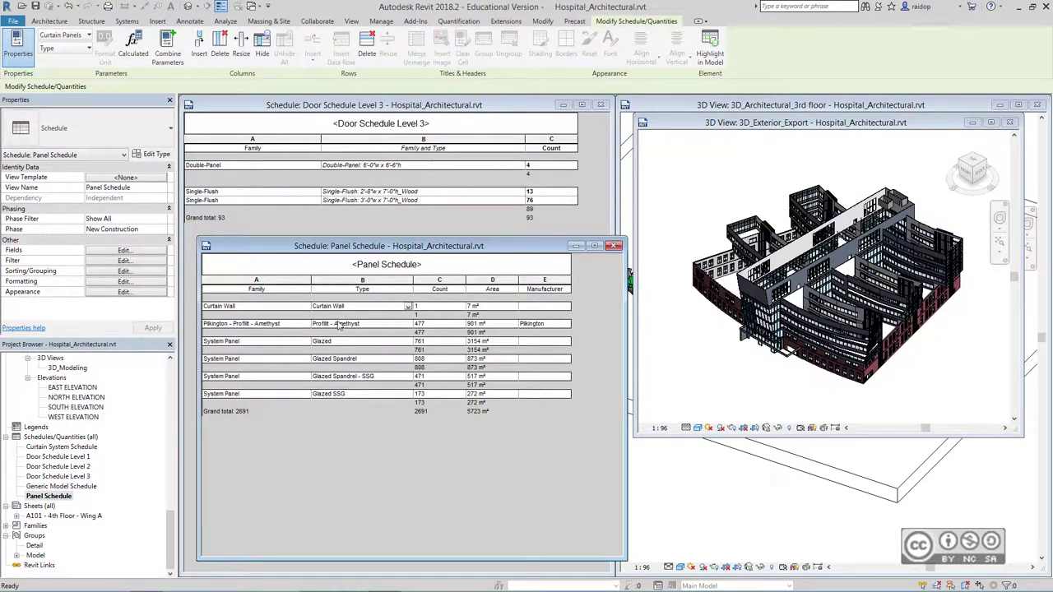
{"action": "left_click", "coordinate": [339, 323]}
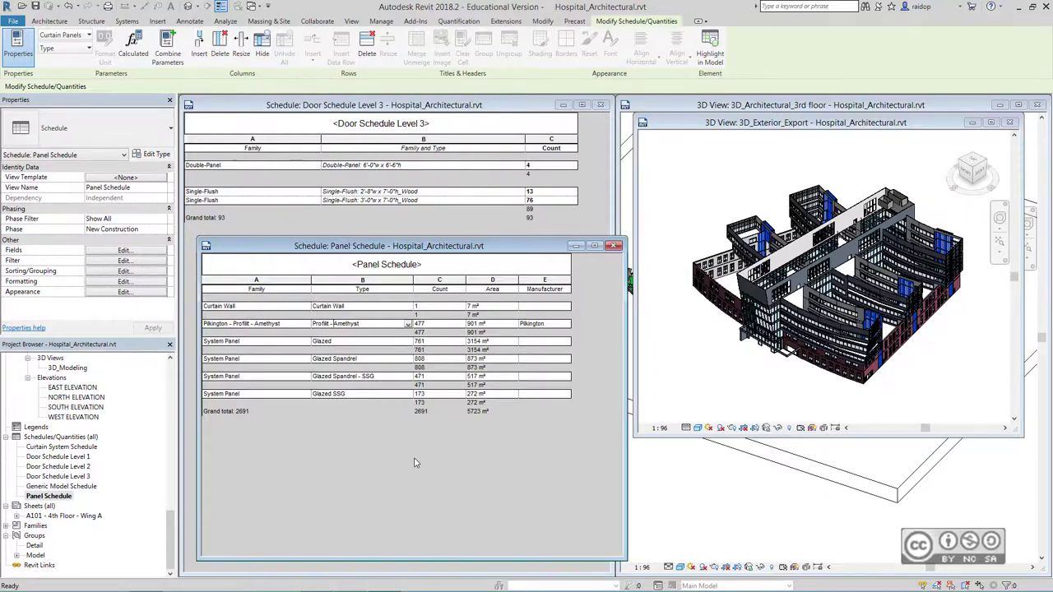
Step: Close the exterior view, Panel Schedule and hospital project without saving, and open Windows search
{"action": "left_click", "coordinate": [1011, 124]}
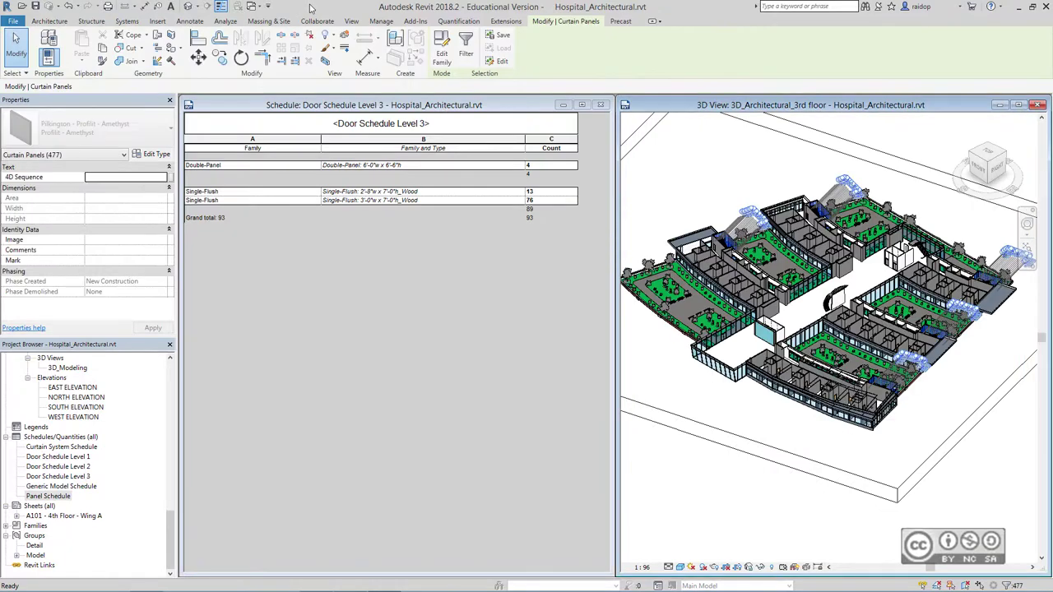
{"action": "left_click", "coordinate": [13, 20]}
{"action": "left_click", "coordinate": [39, 335]}
{"action": "left_click", "coordinate": [538, 314]}
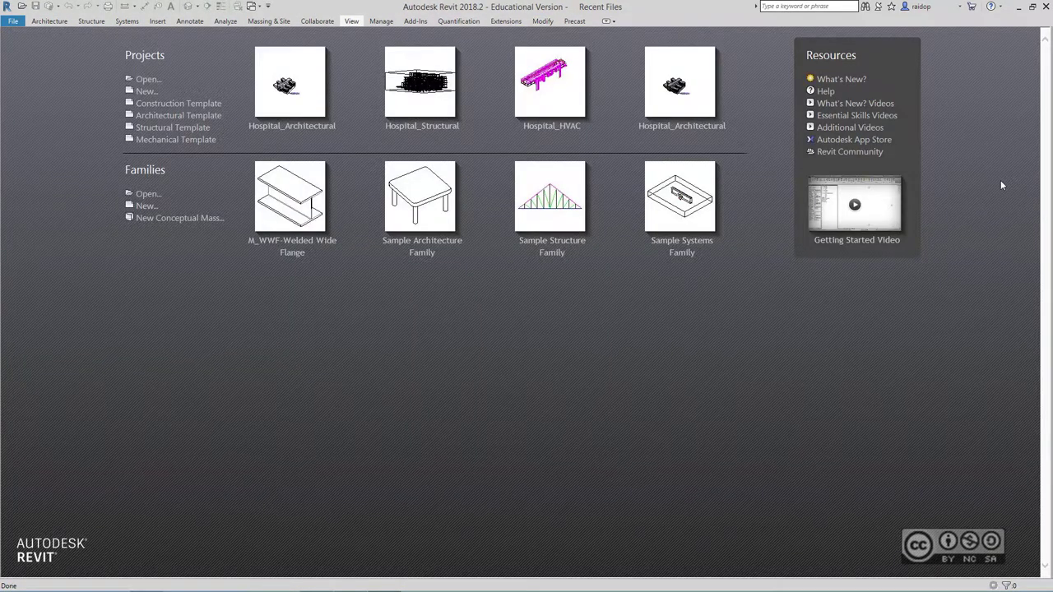
{"action": "left_click", "coordinate": [1000, 180]}
Step: Launch Navisworks Manage 2018 by searching 'manage 2018' and open Hospital_Quantification.nwf
{"action": "type", "text": "manage 2018"}
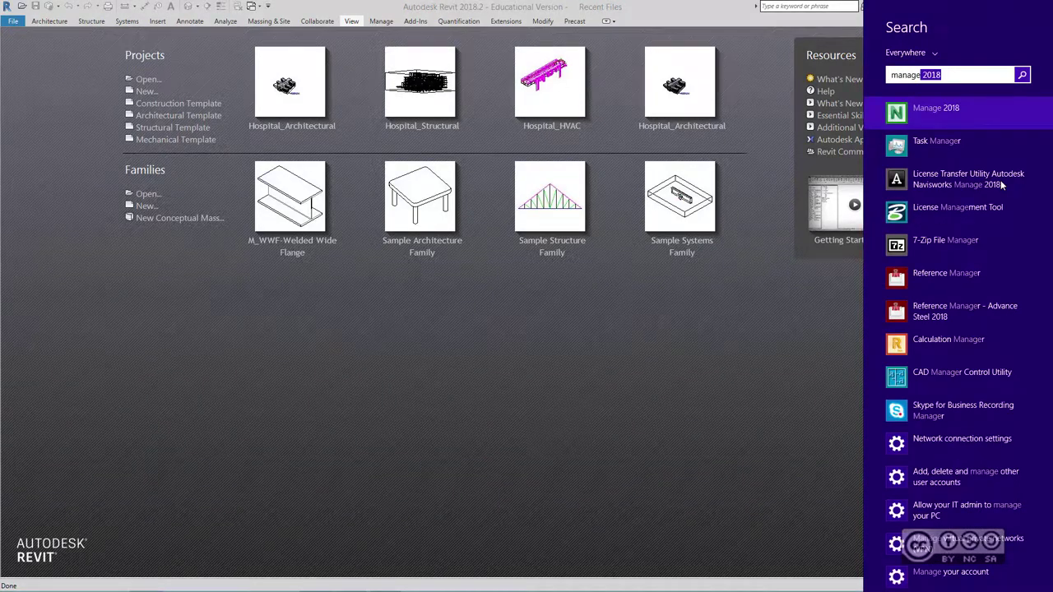
{"action": "key", "text": "Return"}
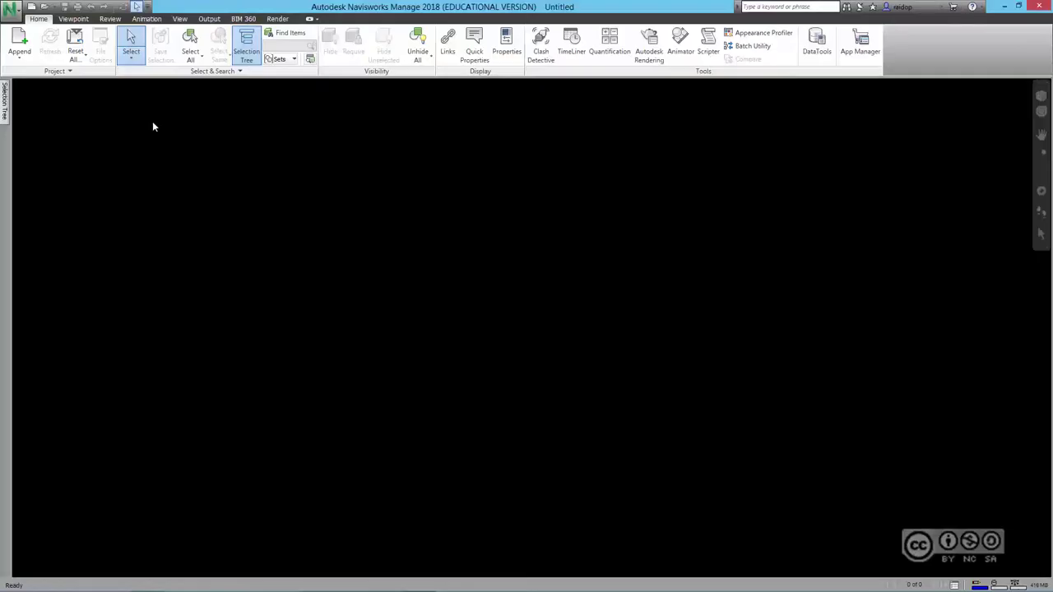
{"action": "left_click", "coordinate": [45, 7]}
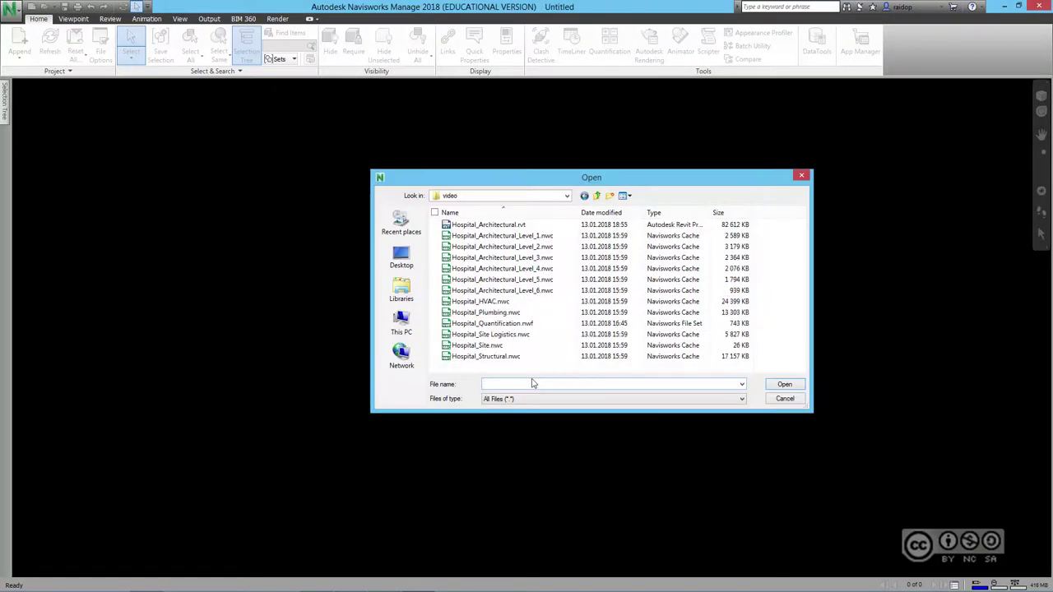
{"action": "left_click", "coordinate": [490, 327]}
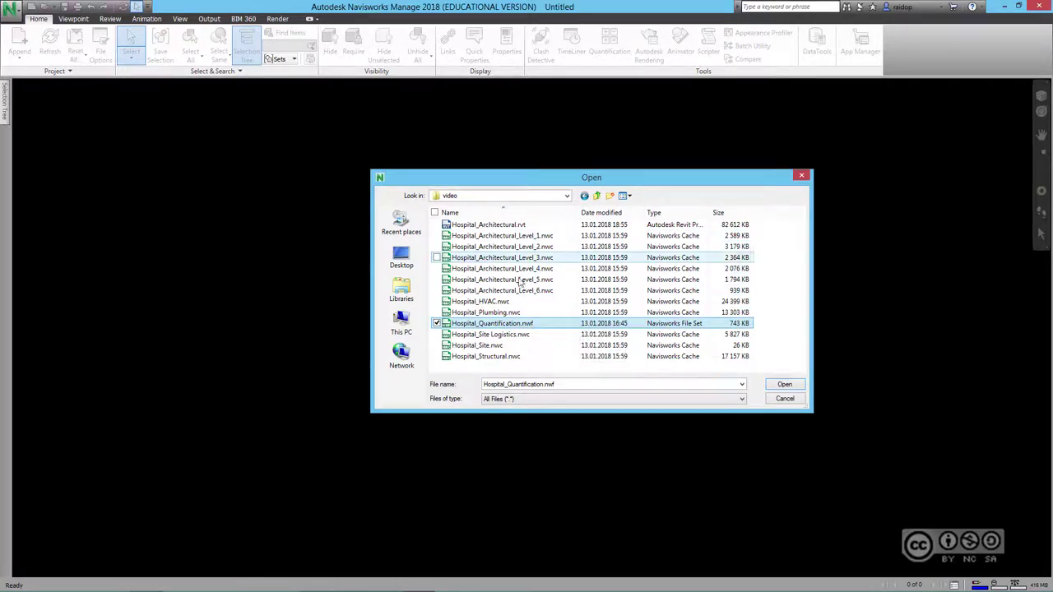
{"action": "double_click", "coordinate": [531, 325]}
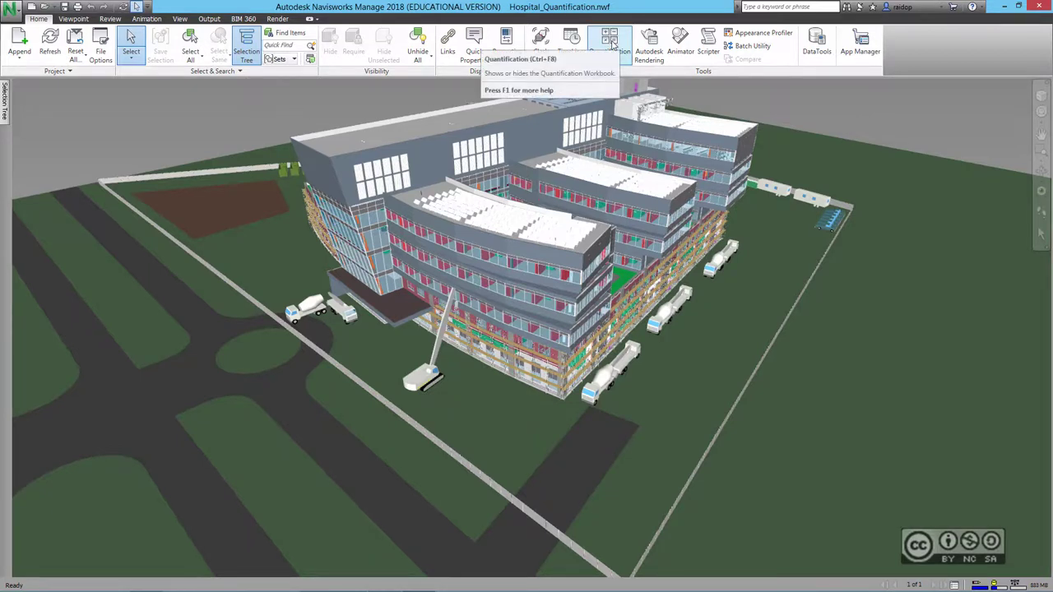
Step: Show the Item Catalog as an enlarged floating window and expand Superstructure > Roof Construction
{"action": "left_click", "coordinate": [179, 19]}
{"action": "left_click", "coordinate": [411, 45]}
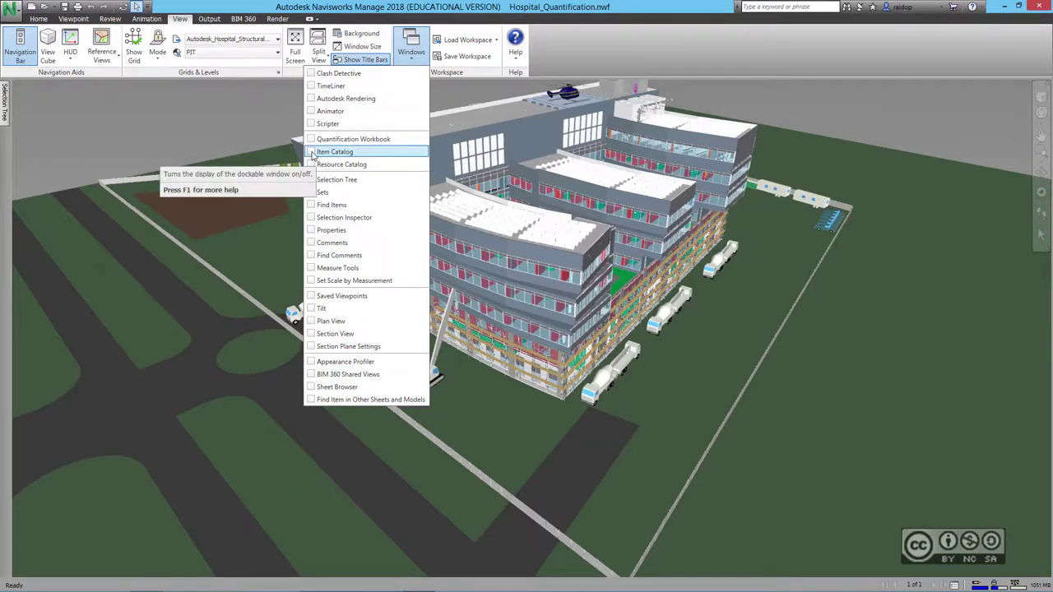
{"action": "left_click", "coordinate": [312, 152]}
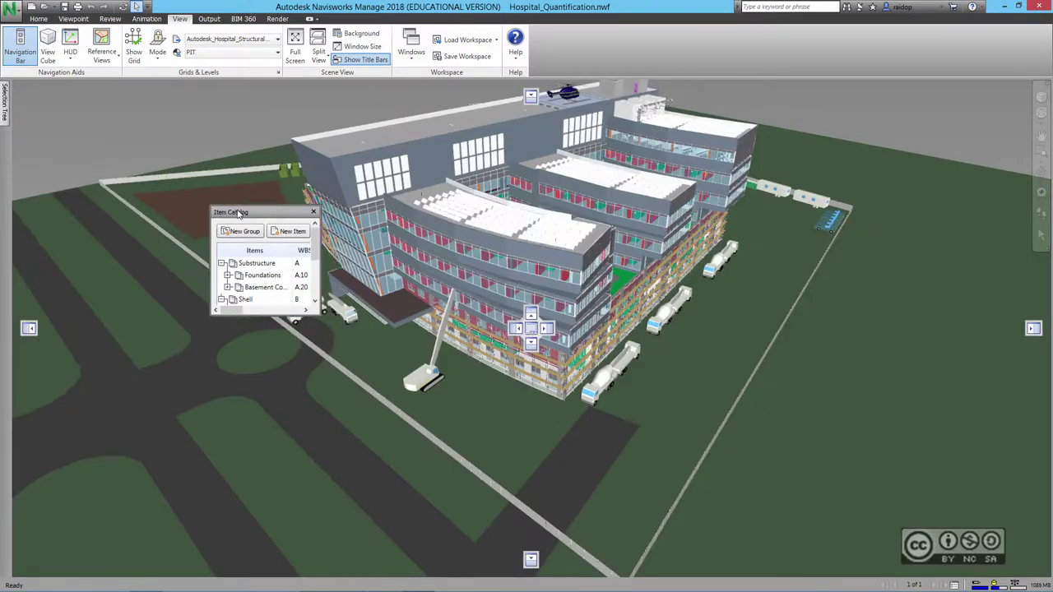
{"action": "left_click_drag", "start_coordinate": [465, 392], "coordinate": [140, 177]}
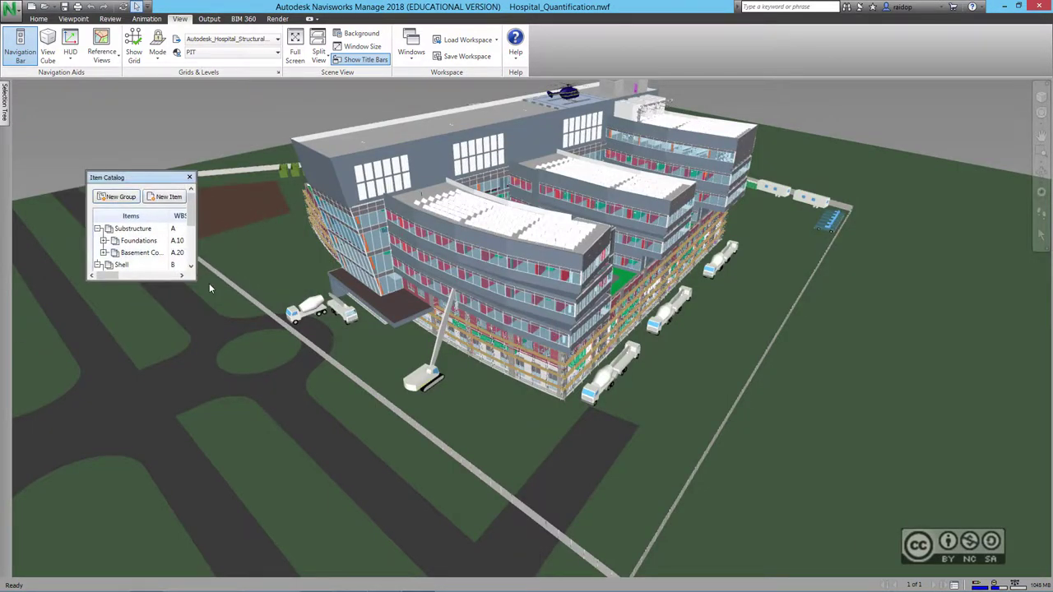
{"action": "left_click_drag", "start_coordinate": [194, 280], "coordinate": [581, 557]}
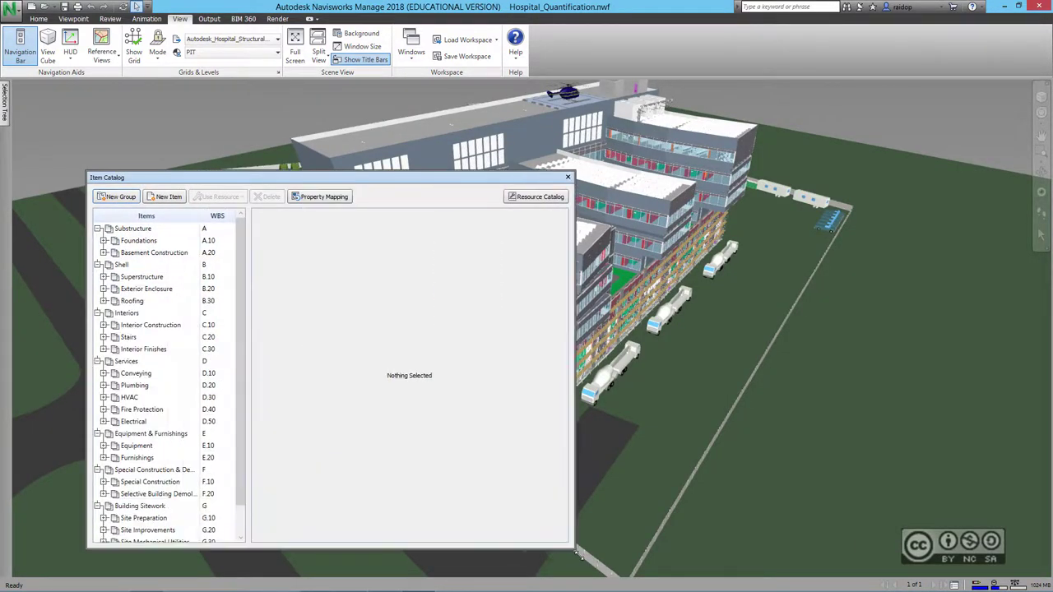
{"action": "left_click_drag", "start_coordinate": [250, 377], "coordinate": [337, 376]}
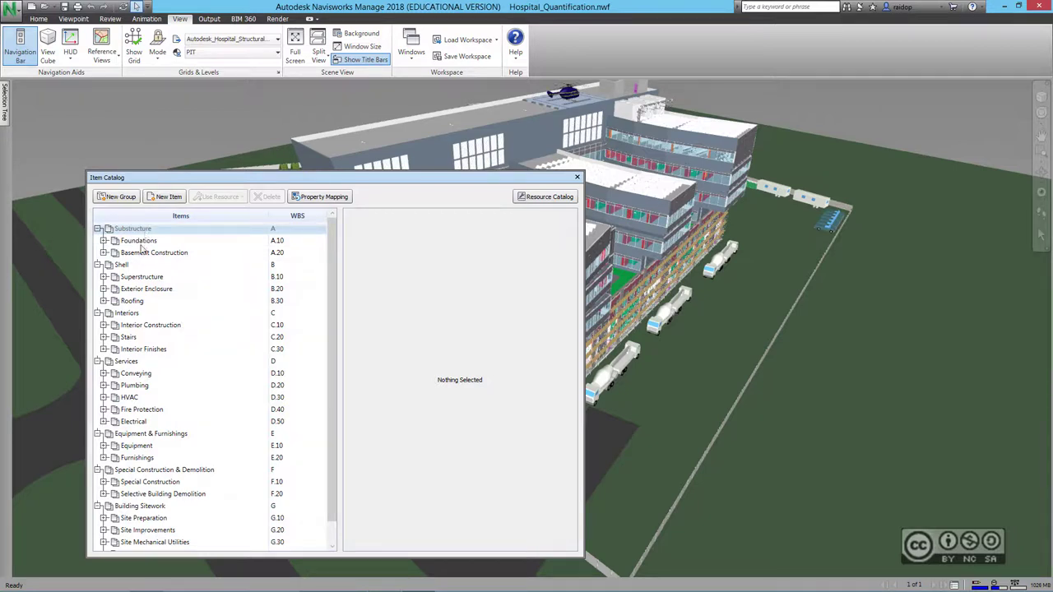
{"action": "left_click", "coordinate": [104, 277]}
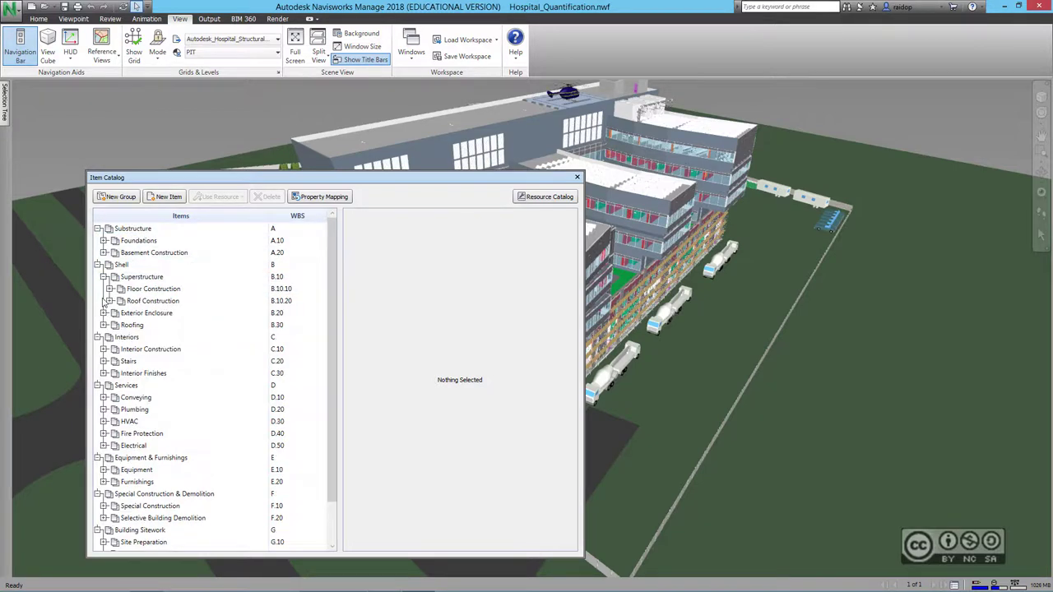
{"action": "left_click", "coordinate": [110, 301]}
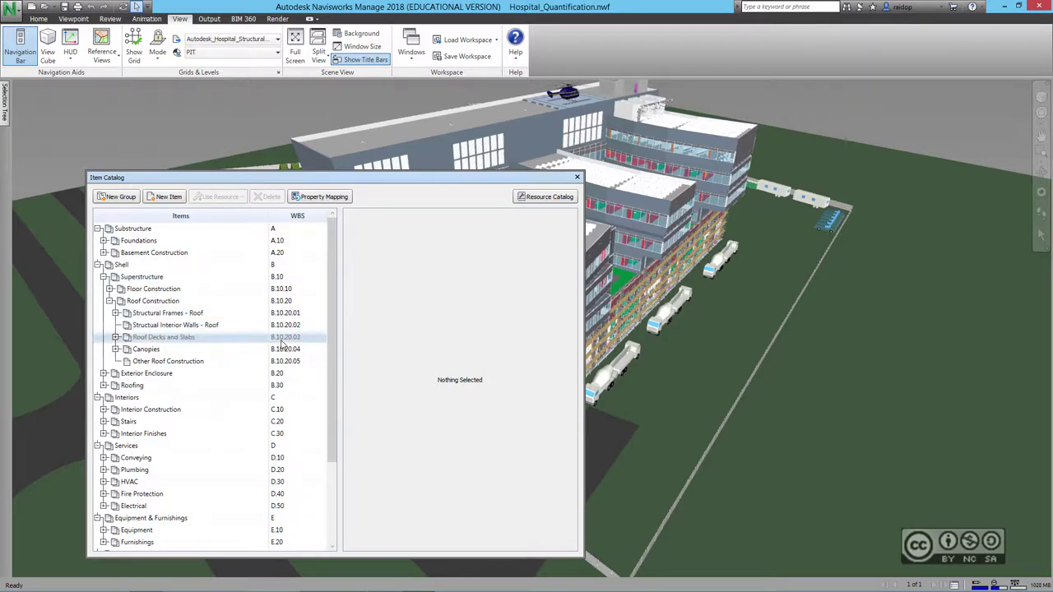
Step: Expand Roof Decks and Slabs and widen the catalog to see Metal Deck: Composite's formulas, like PrimaryQuantity =Area
{"action": "left_click", "coordinate": [116, 337]}
{"action": "left_click", "coordinate": [132, 349]}
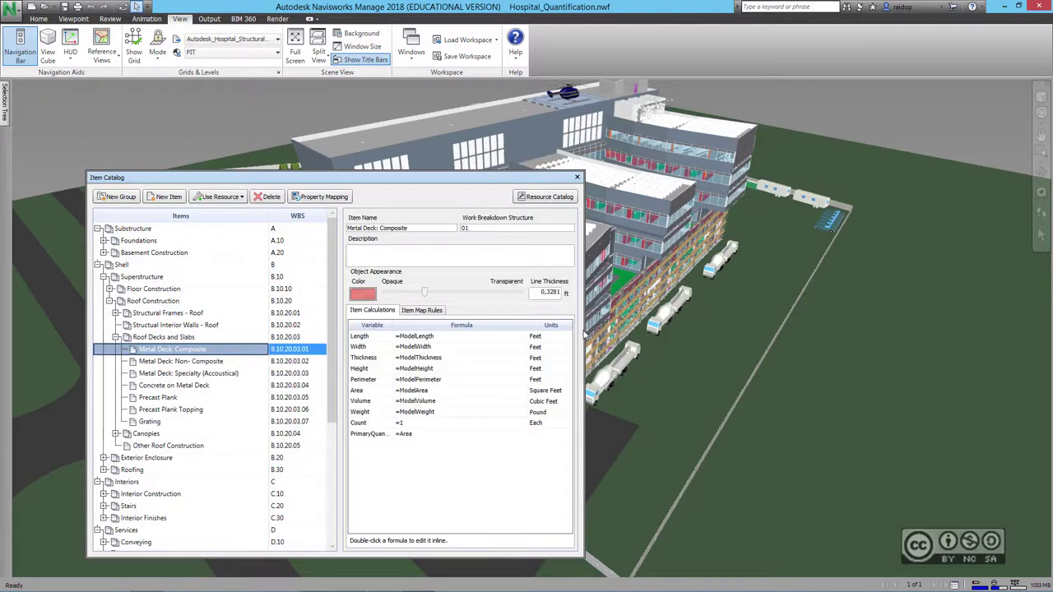
{"action": "left_click_drag", "start_coordinate": [584, 333], "coordinate": [690, 333]}
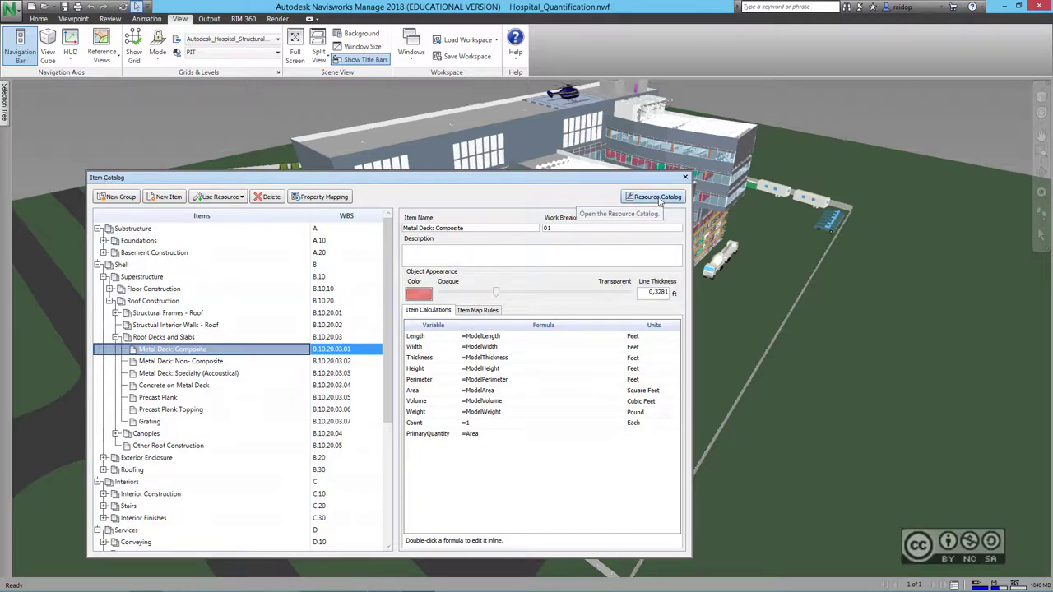
Step: Inspect the Rebar #3 resource's calculations in the Resource Catalog, then close the catalog
{"action": "left_click", "coordinate": [656, 197]}
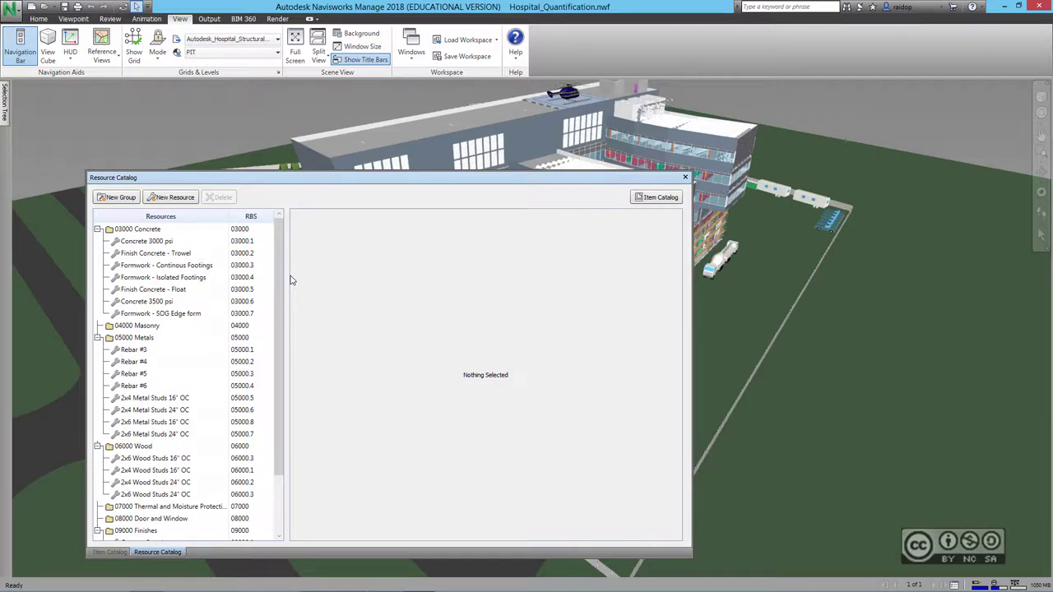
{"action": "left_click_drag", "start_coordinate": [288, 281], "coordinate": [355, 280]}
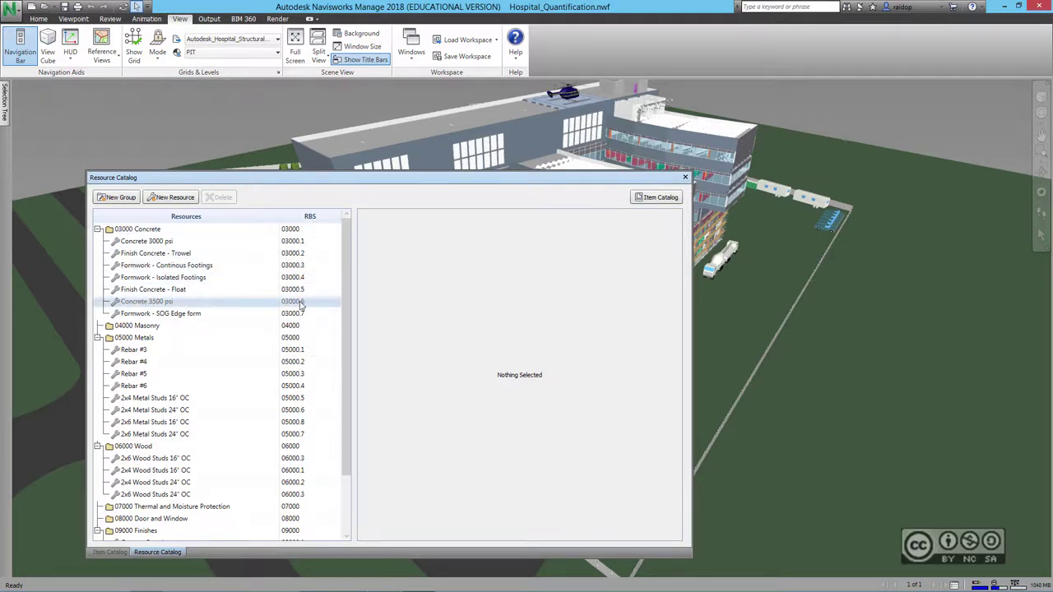
{"action": "left_click", "coordinate": [135, 350]}
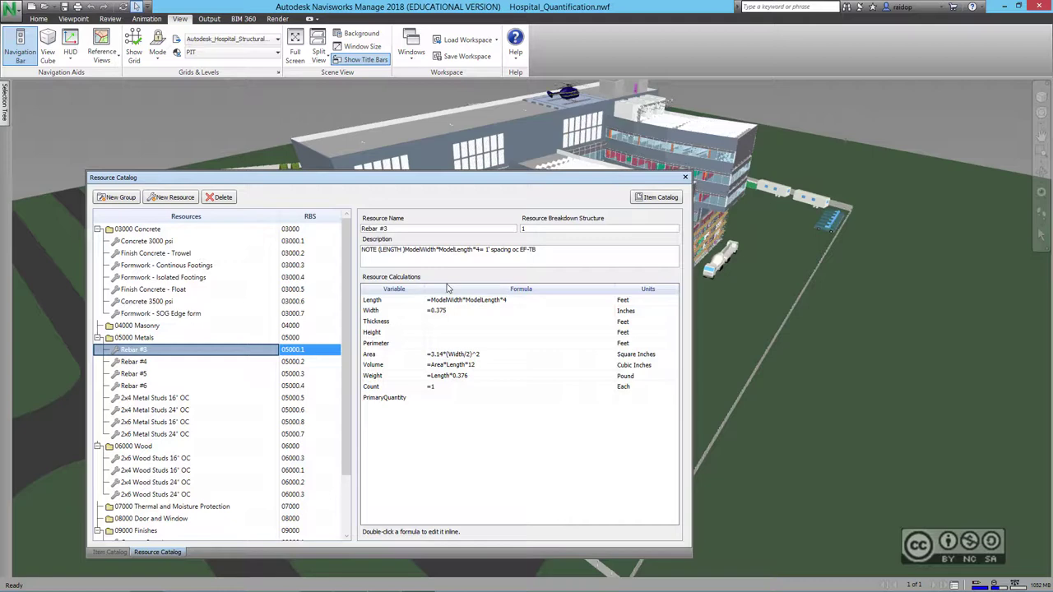
{"action": "left_click", "coordinate": [685, 178]}
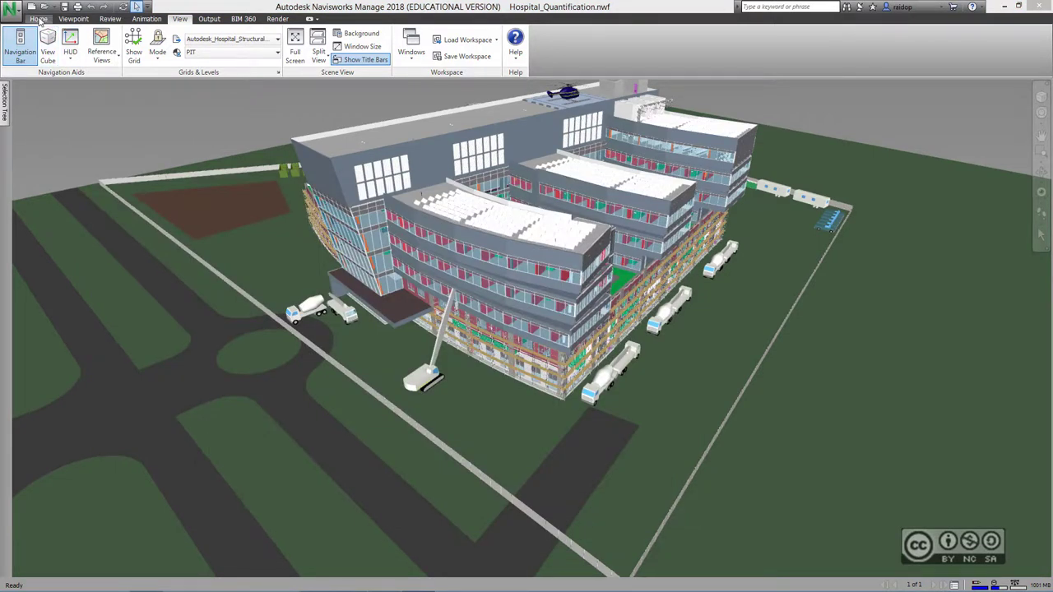
Step: Turn on Quantification, close the Sheet Browser, and enlarge the workbook panel below the model
{"action": "left_click", "coordinate": [39, 19]}
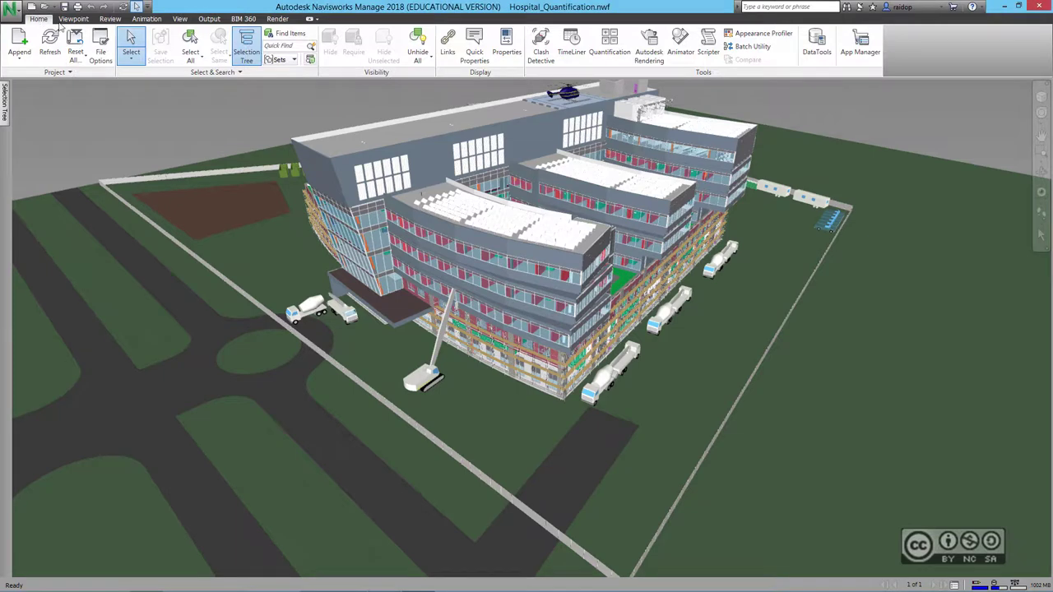
{"action": "left_click", "coordinate": [609, 52]}
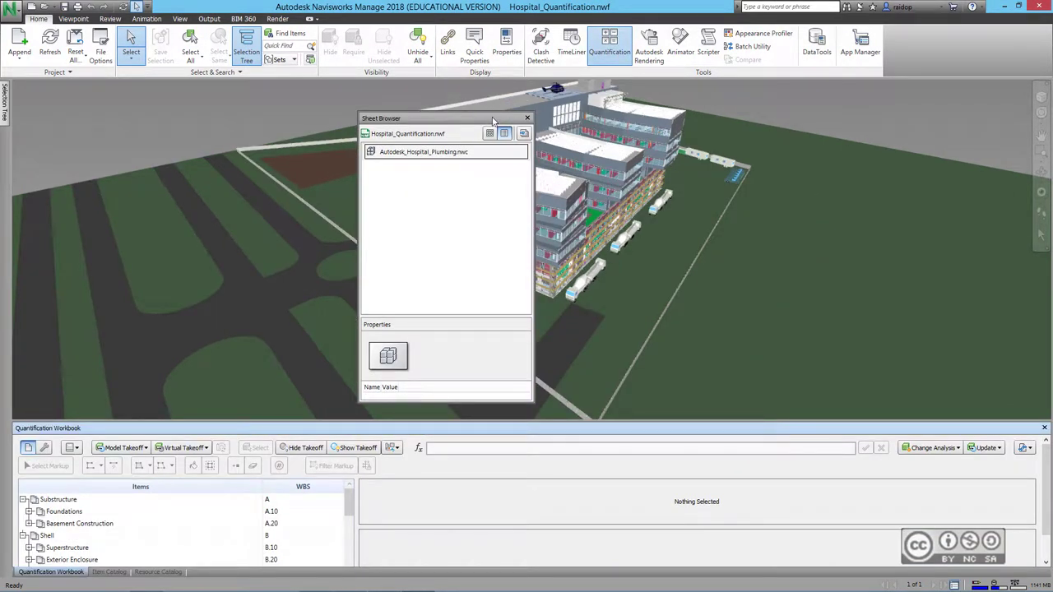
{"action": "left_click", "coordinate": [527, 118]}
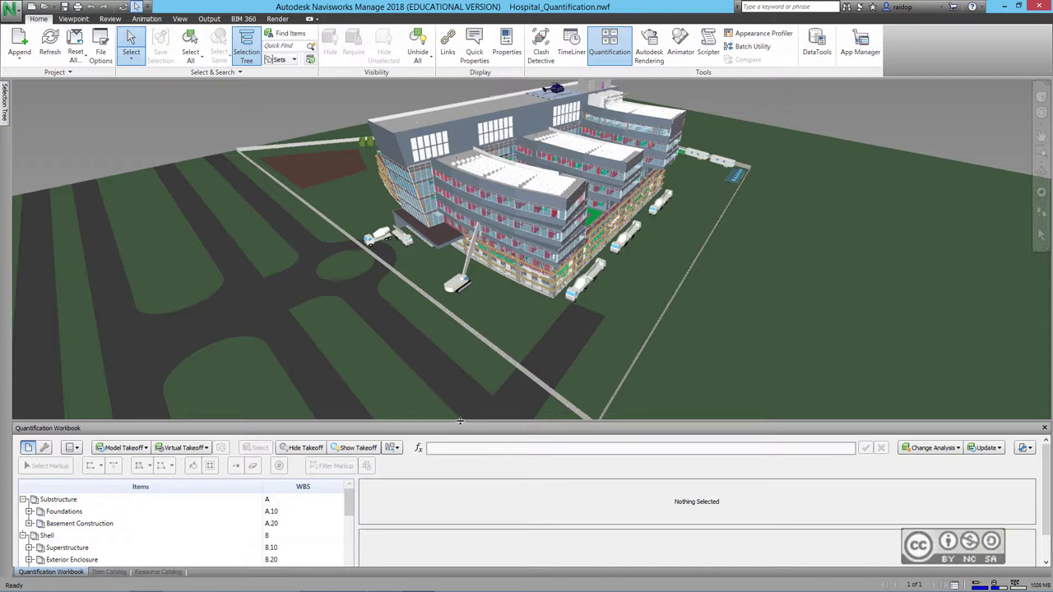
{"action": "left_click_drag", "start_coordinate": [461, 422], "coordinate": [460, 379]}
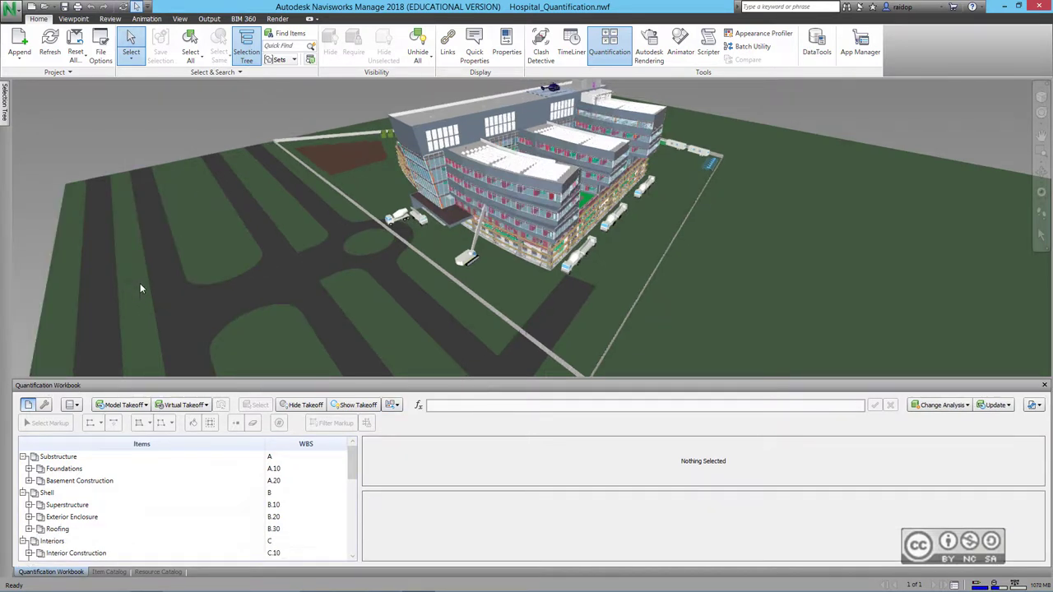
{"action": "left_click", "coordinate": [73, 18]}
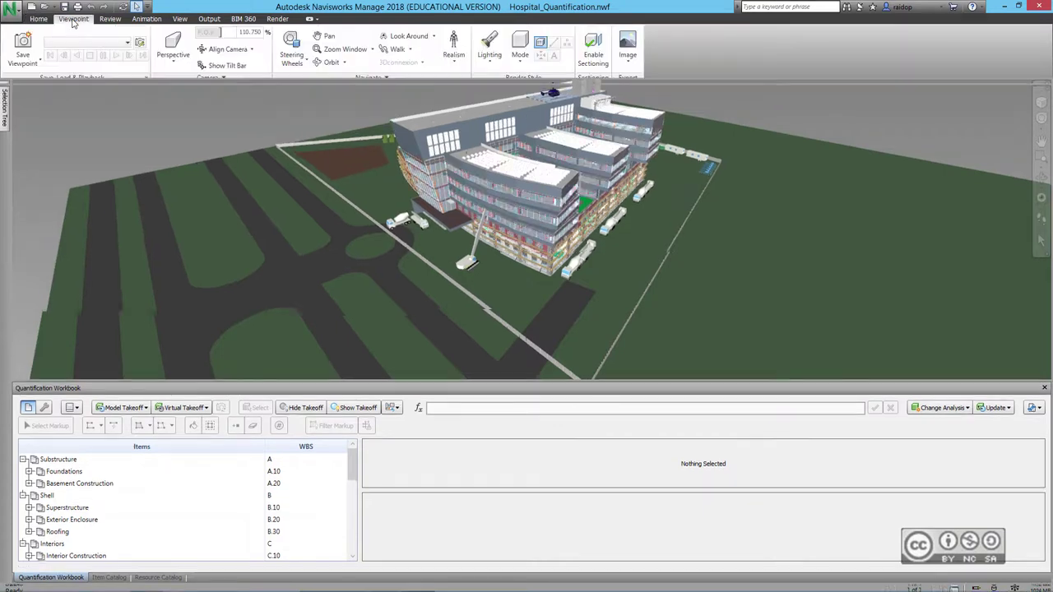
Step: Switch to the Structure viewpoint, orbit beneath the foundations, and open the Sets window
{"action": "left_click", "coordinate": [128, 42]}
{"action": "left_click", "coordinate": [79, 55]}
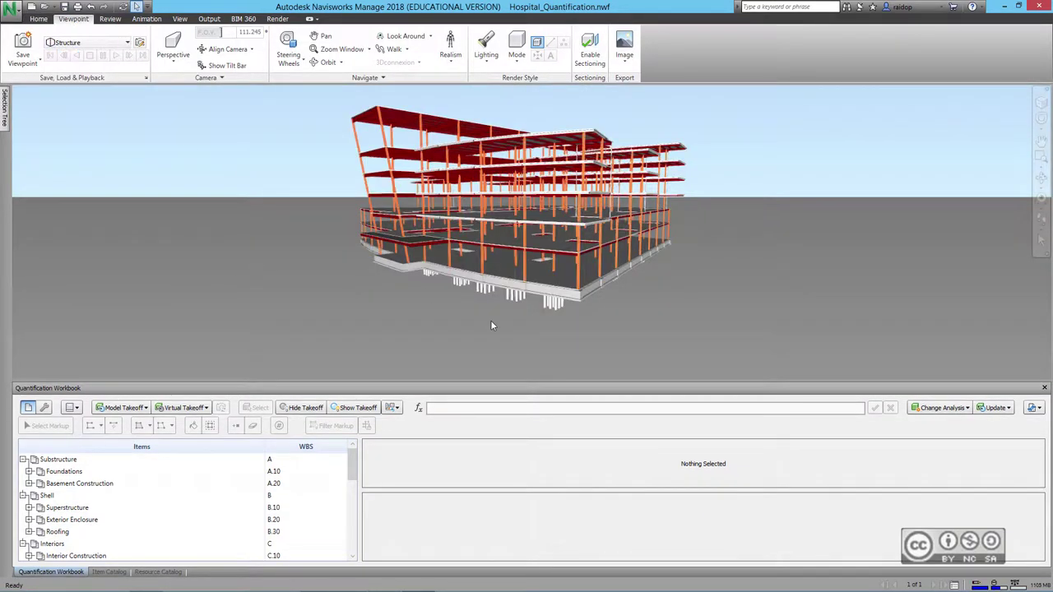
{"action": "middle_click_drag", "start_coordinate": [533, 335], "coordinate": [548, 197], "text": "shift"}
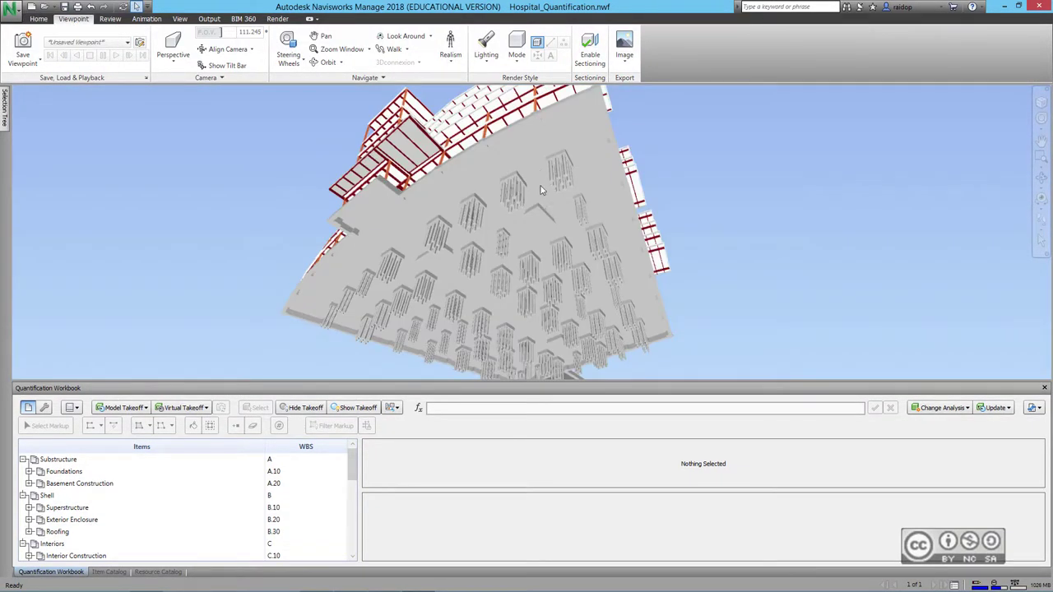
{"action": "left_click", "coordinate": [178, 20]}
{"action": "left_click", "coordinate": [412, 49]}
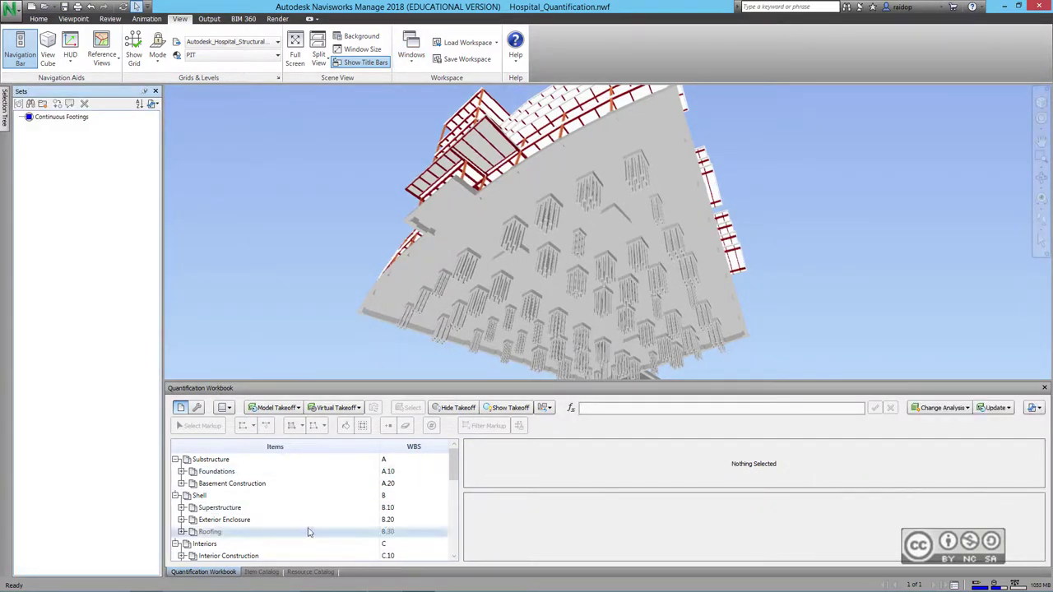
Step: Open Foundations > Standard Foundations > Wall Foundations > Continuous Footing and select the Continuous Footings set
{"action": "left_click", "coordinate": [181, 471]}
{"action": "left_click", "coordinate": [187, 483]}
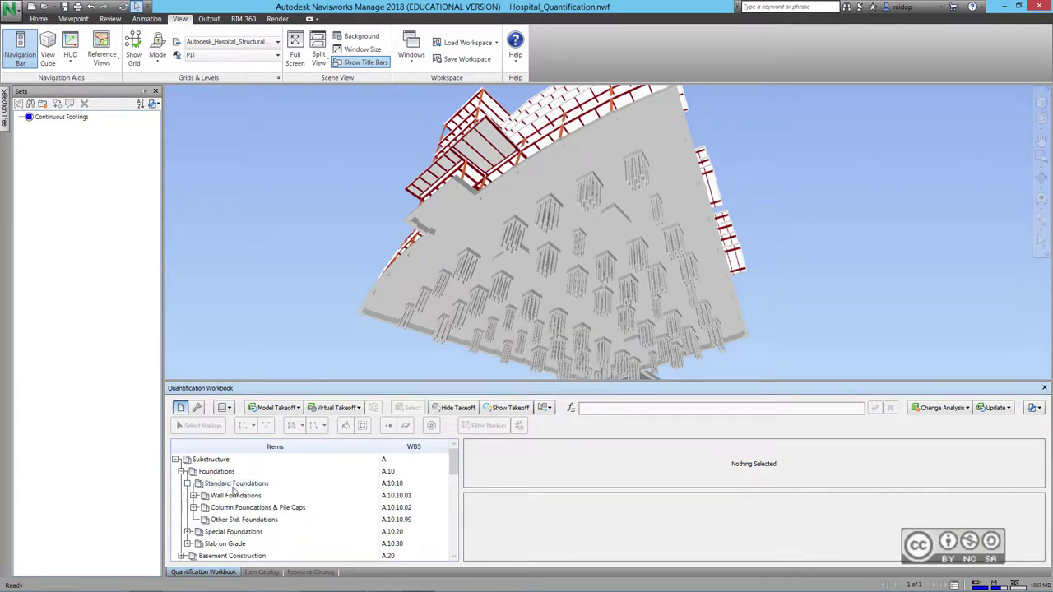
{"action": "left_click", "coordinate": [193, 495]}
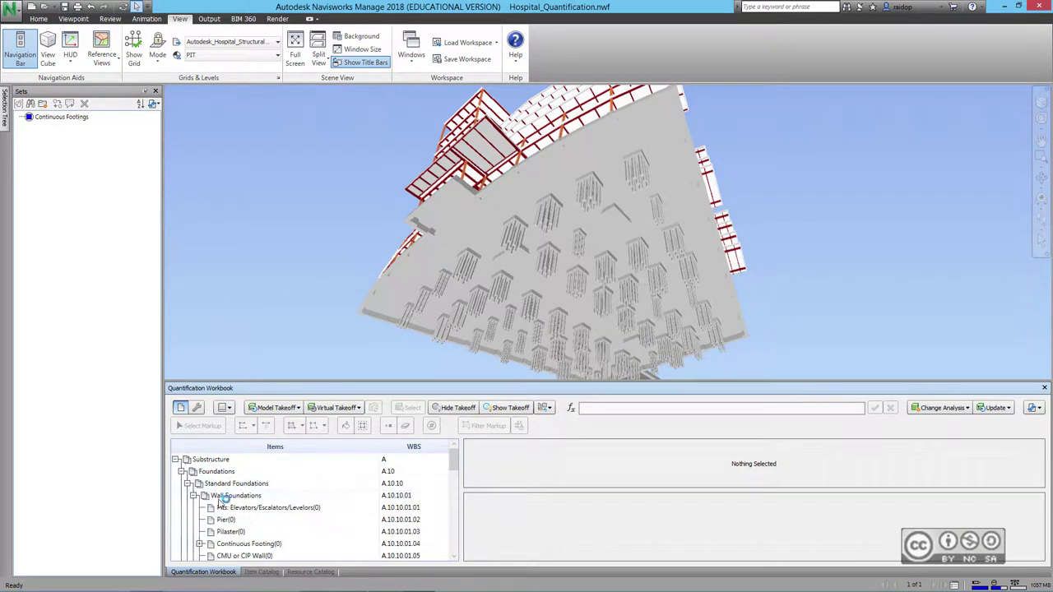
{"action": "left_click", "coordinate": [252, 543]}
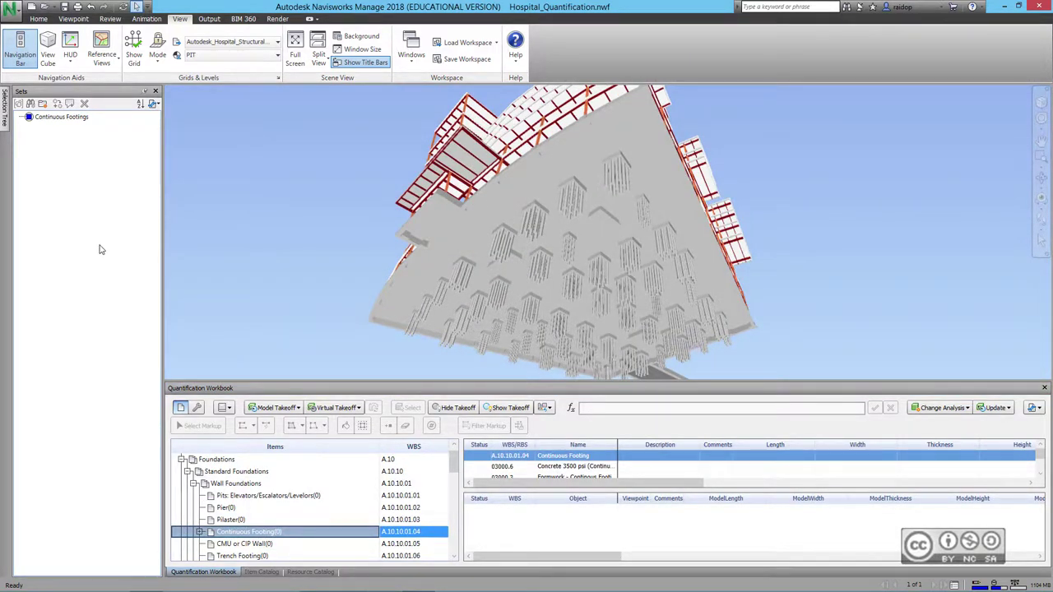
{"action": "left_click", "coordinate": [43, 119]}
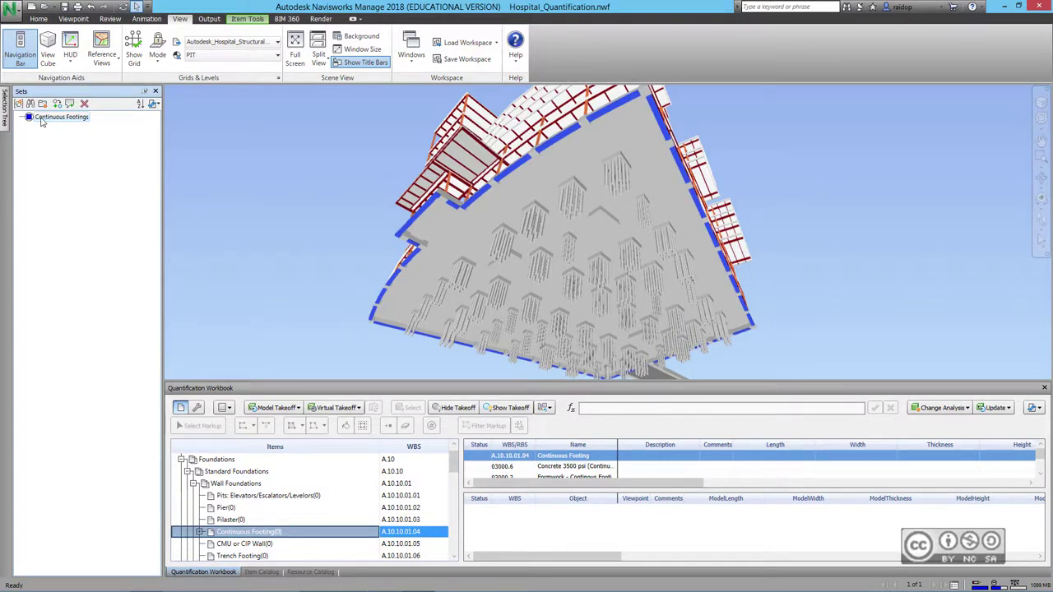
Step: Take off the Continuous Footings set into Continuous Footing (13 objects, 1,106.234 ft) and expand Column Foundations & Pile Caps
{"action": "mouse_move", "coordinate": [43, 121]}
{"action": "left_mouse_down"}
{"action": "mouse_move", "coordinate": [236, 539]}
{"action": "mouse_move", "coordinate": [253, 538]}
{"action": "left_mouse_up"}
{"action": "left_click_drag", "start_coordinate": [253, 538], "coordinate": [252, 538]}
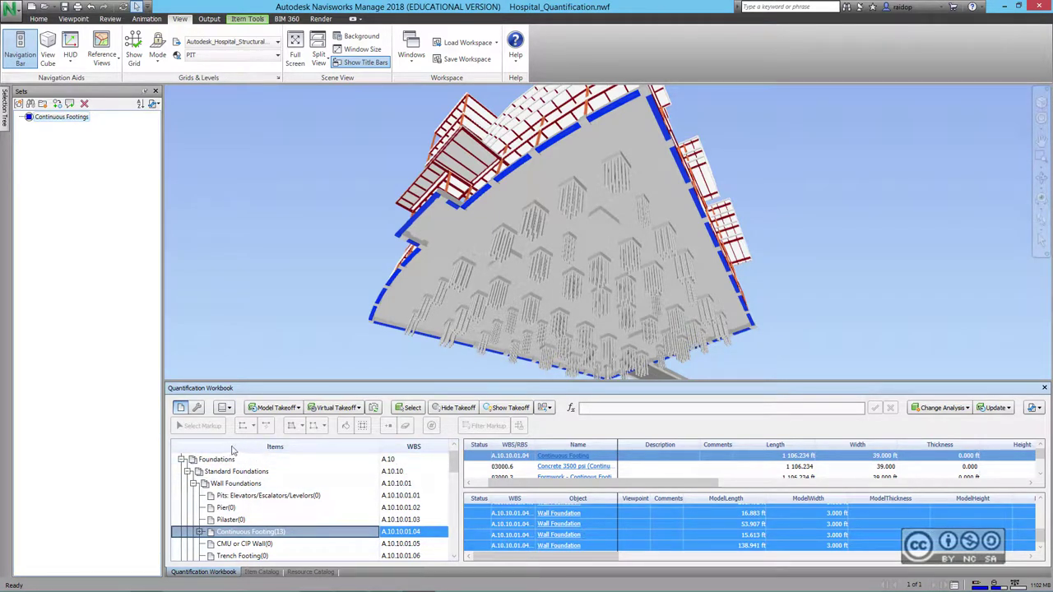
{"action": "left_click", "coordinate": [192, 483]}
{"action": "left_click", "coordinate": [232, 497]}
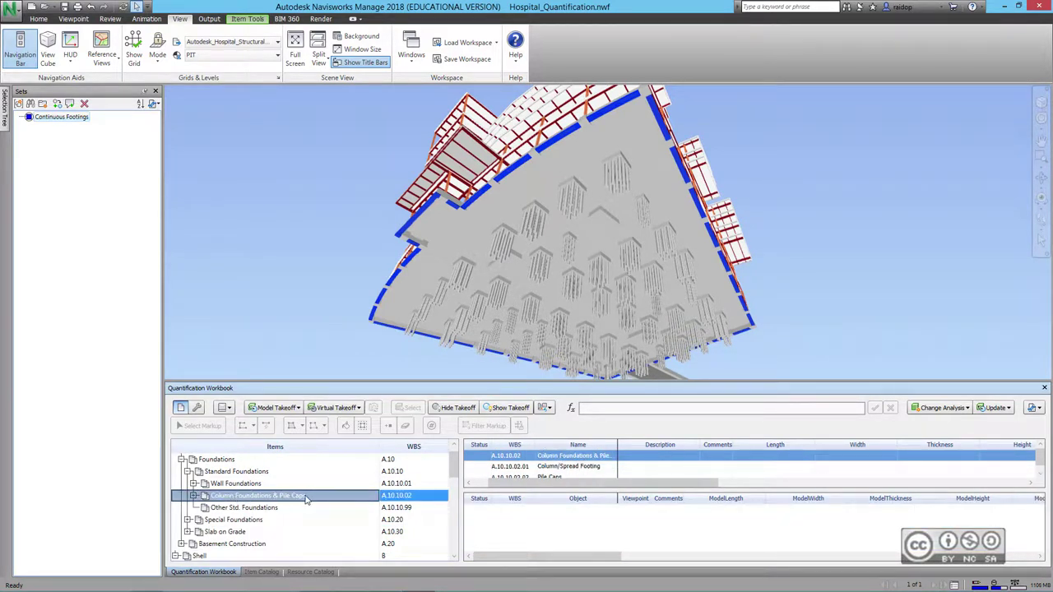
{"action": "left_click", "coordinate": [193, 496]}
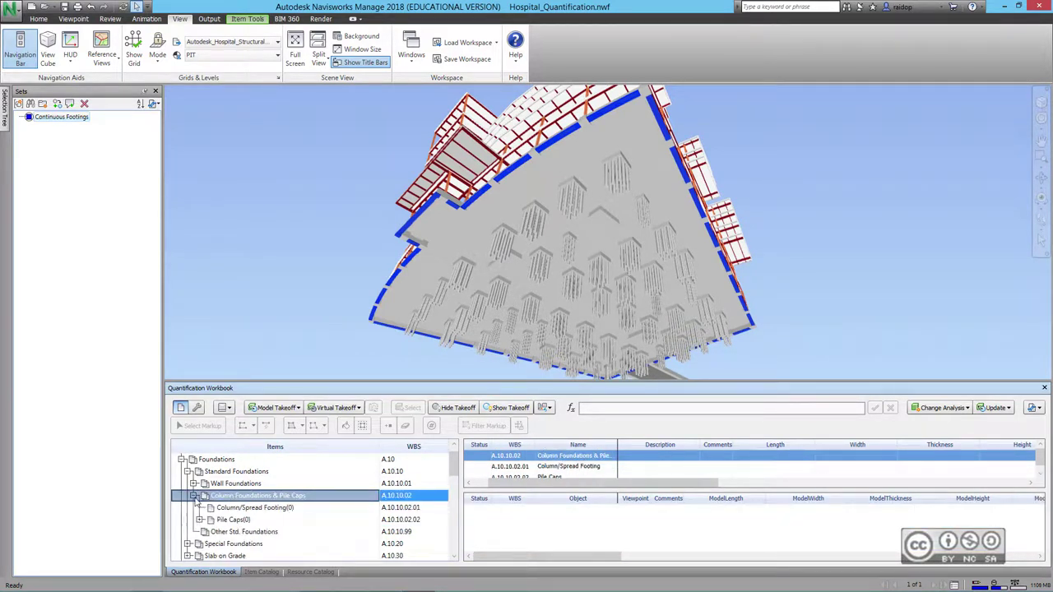
Step: Show the empty Pile Caps item and select all pile caps using Select Same > Same Type
{"action": "left_click", "coordinate": [233, 521]}
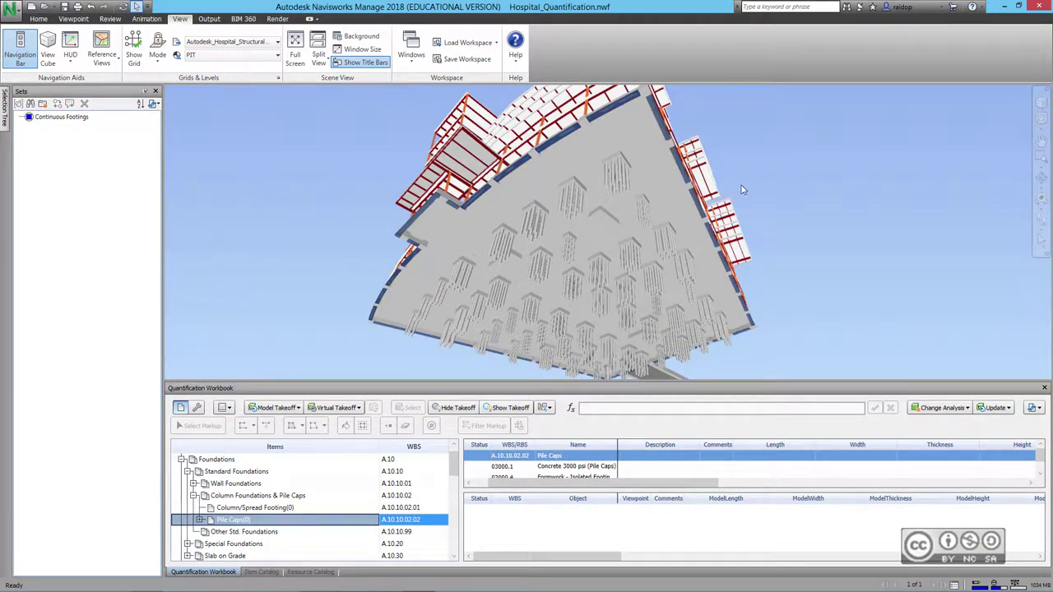
{"action": "left_click", "coordinate": [624, 156]}
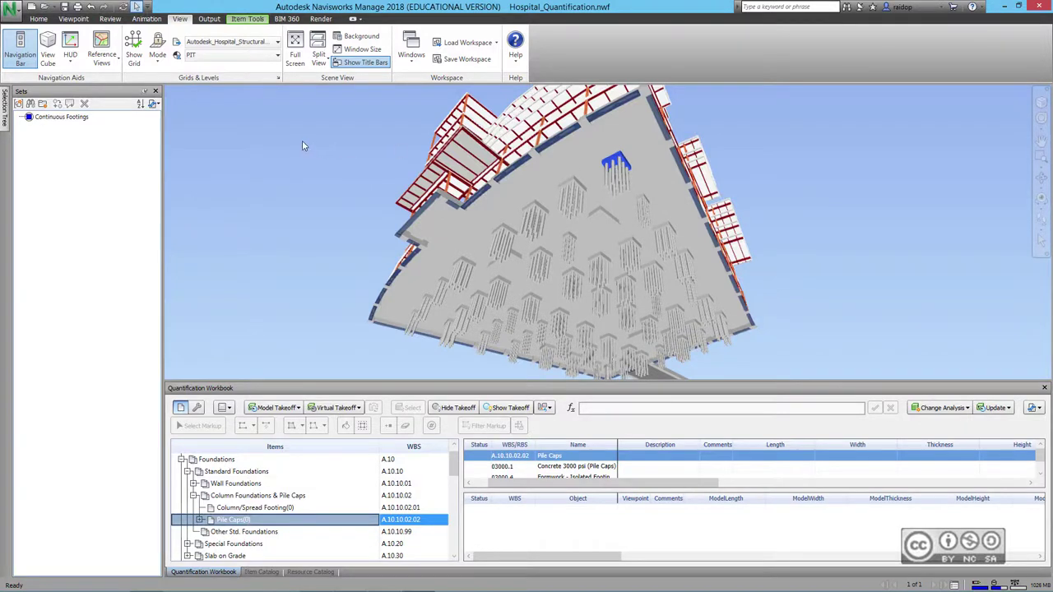
{"action": "left_click", "coordinate": [38, 18]}
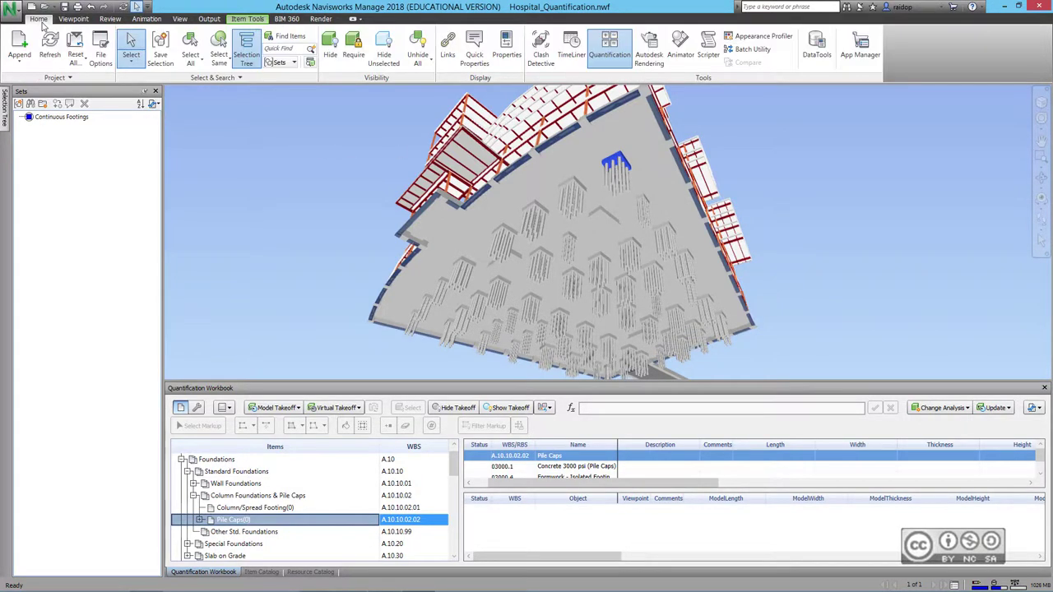
{"action": "left_click", "coordinate": [219, 54]}
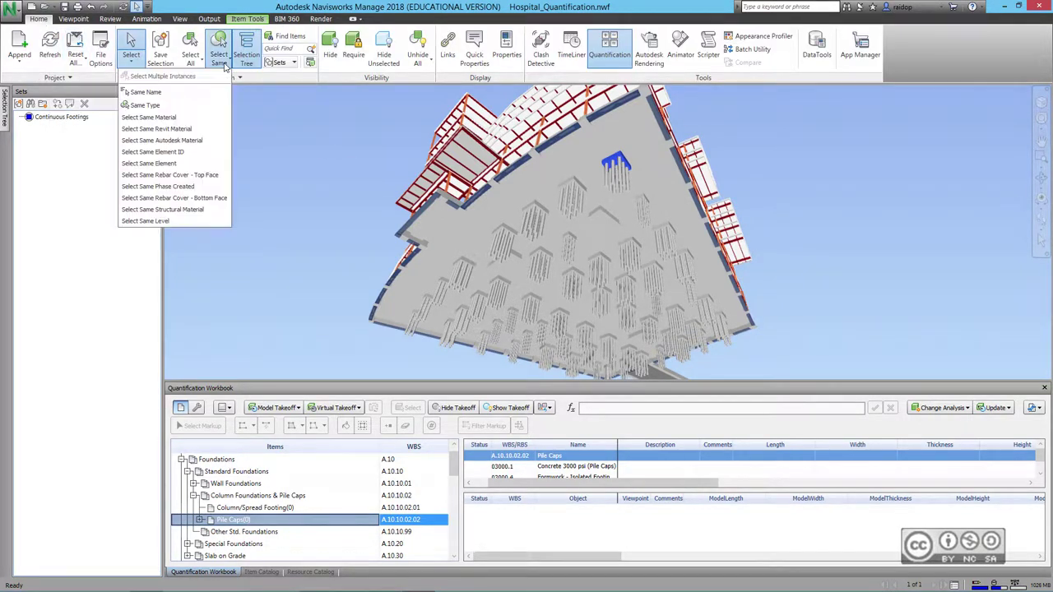
{"action": "left_click", "coordinate": [151, 105]}
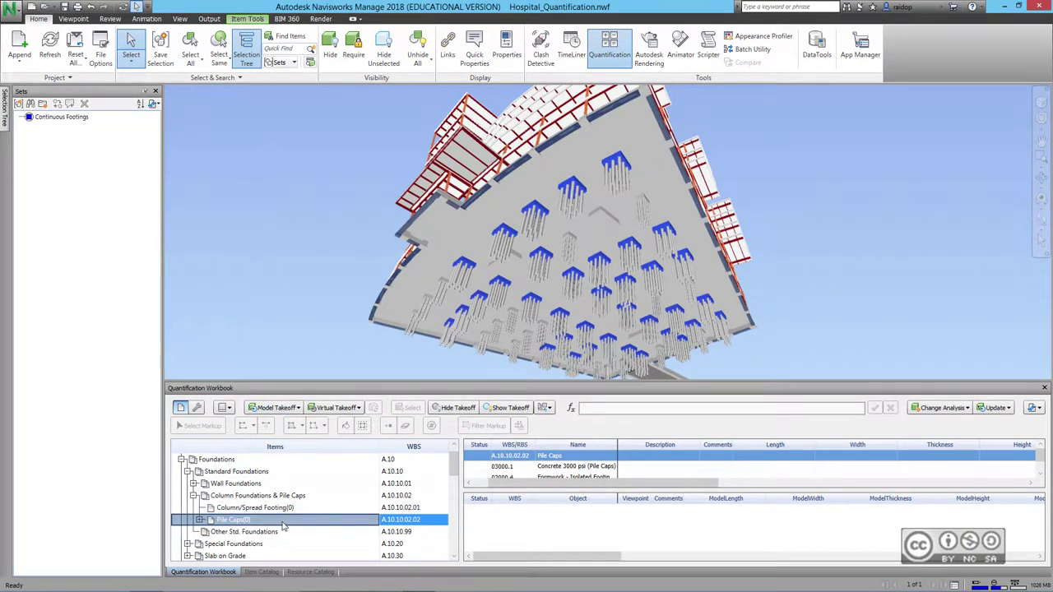
Step: Take off the selected pile caps to Pile Caps (36 objects) and clear the selection
{"action": "right_click", "coordinate": [609, 163]}
{"action": "mouse_move", "coordinate": [648, 256]}
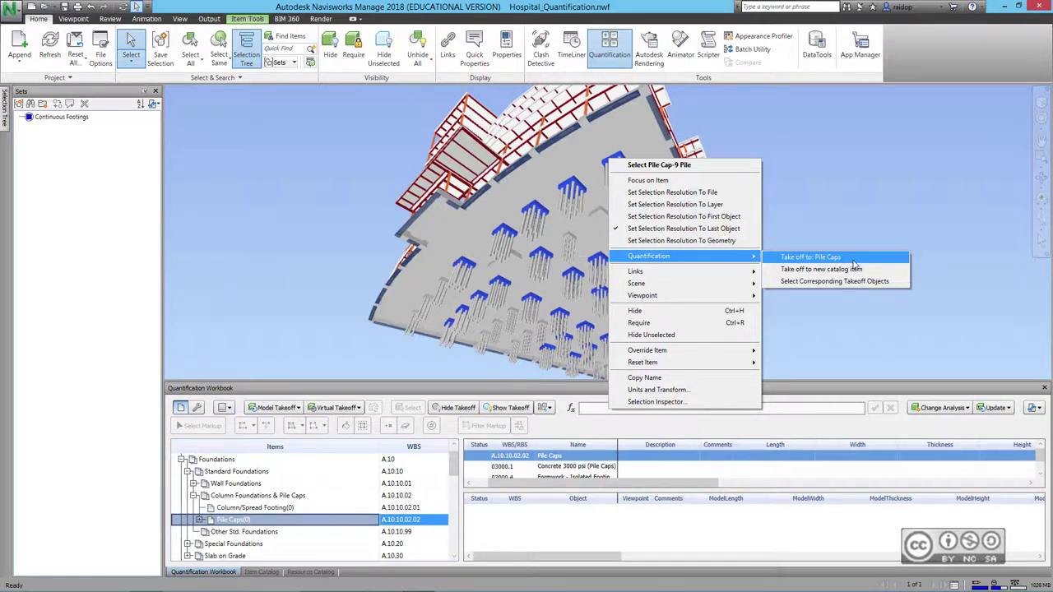
{"action": "left_click", "coordinate": [855, 265]}
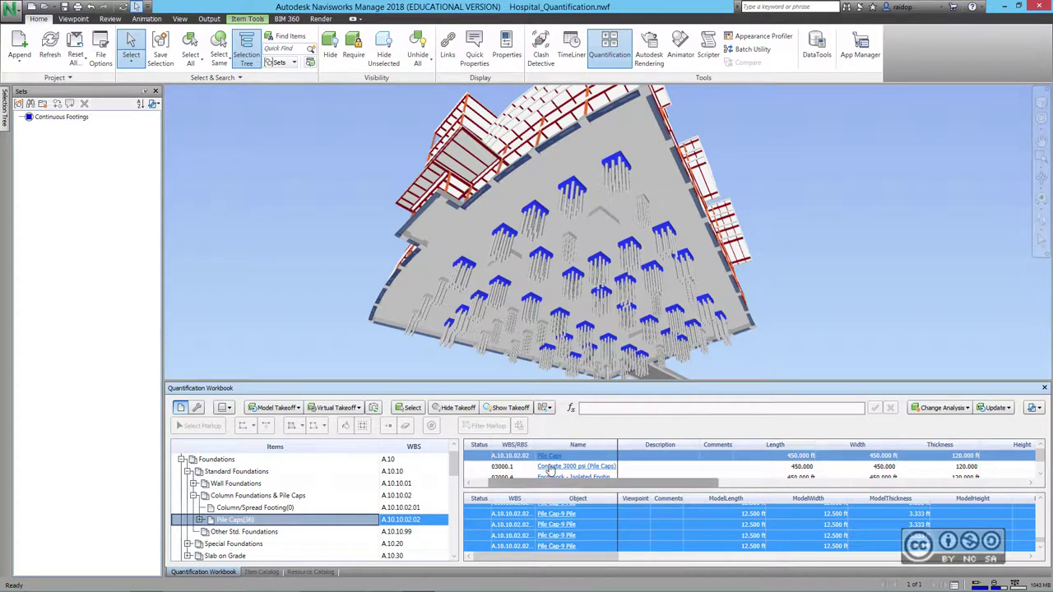
{"action": "left_click", "coordinate": [825, 191]}
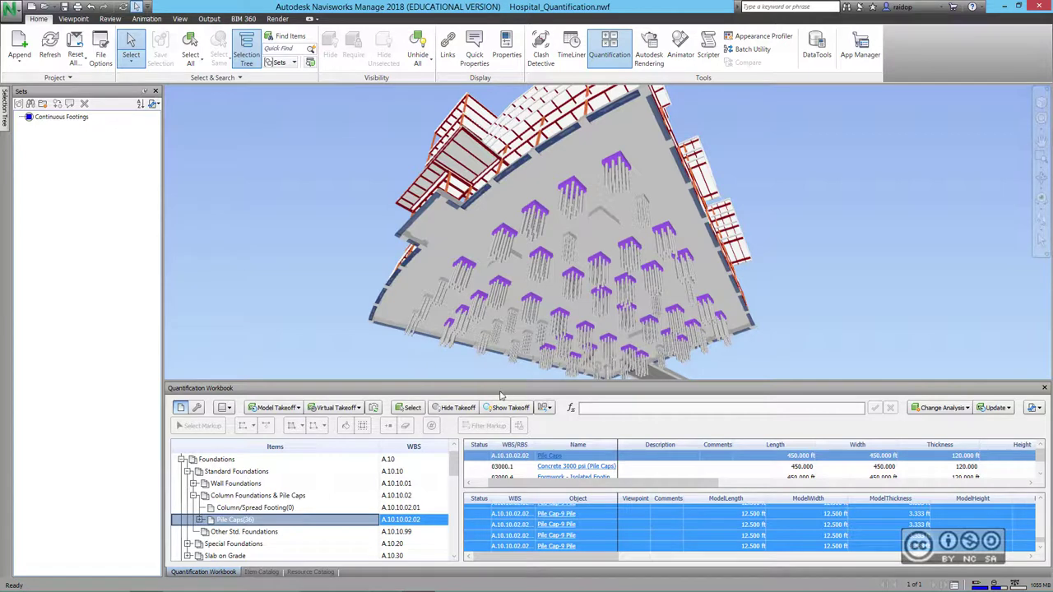
Step: Toggle Hide Takeoff then Show Takeoff so the 36 pile caps and framing are highlighted
{"action": "left_click", "coordinate": [454, 411]}
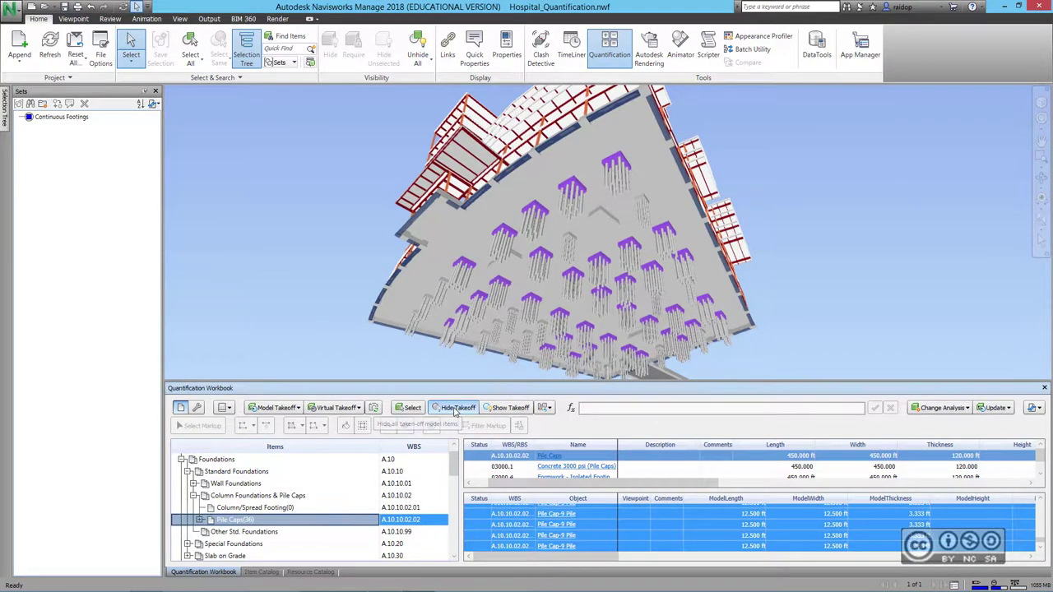
{"action": "left_click", "coordinate": [512, 410]}
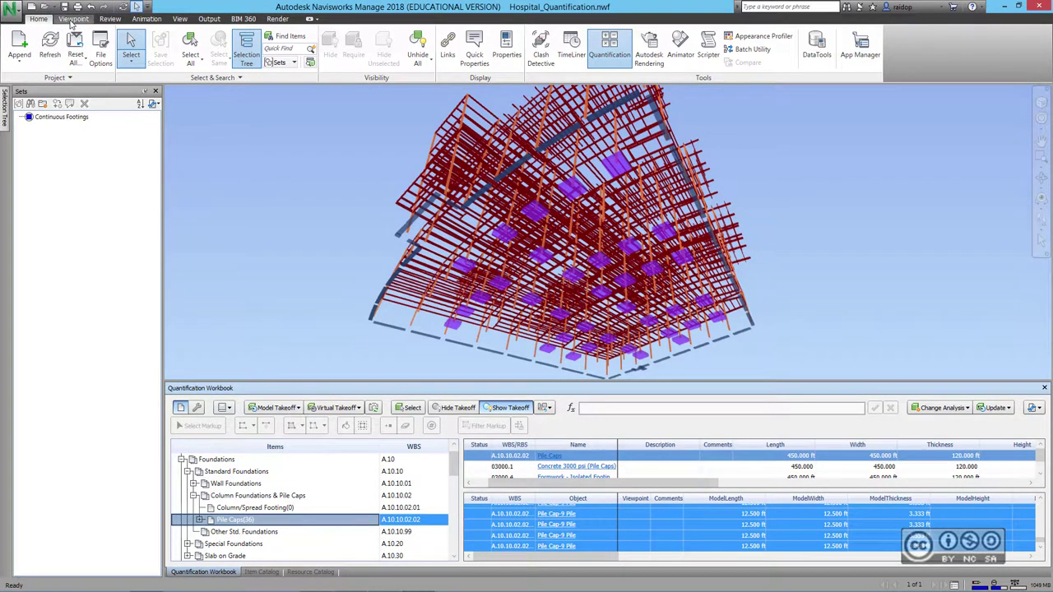
{"action": "left_click", "coordinate": [72, 20]}
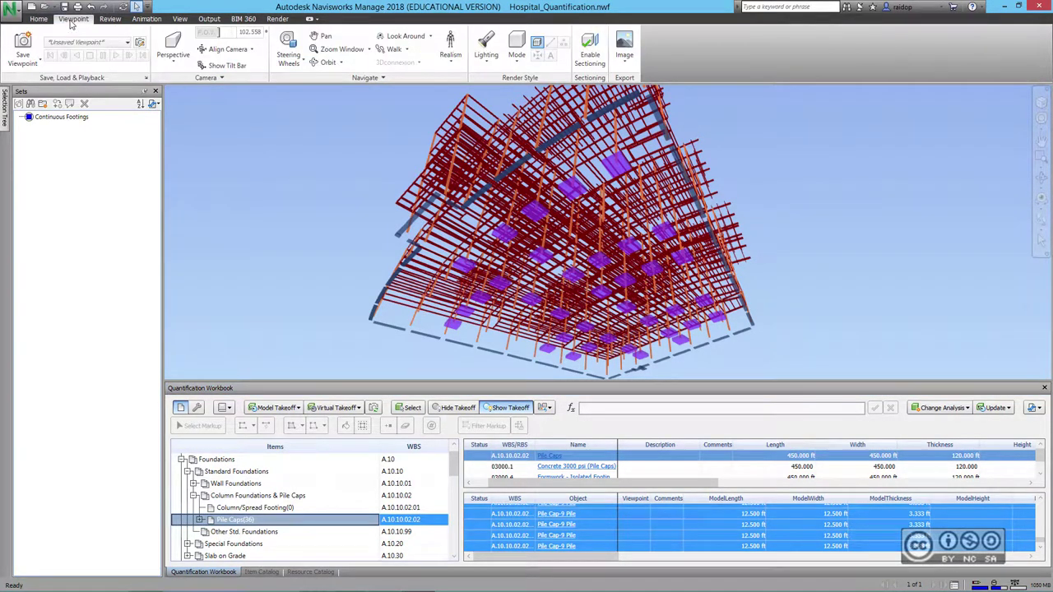
Step: Jump to the Missing Doors viewpoint and open Standard Interior Doors > Wood Door - Single (645 objects)
{"action": "left_click", "coordinate": [127, 42]}
{"action": "left_click", "coordinate": [84, 72]}
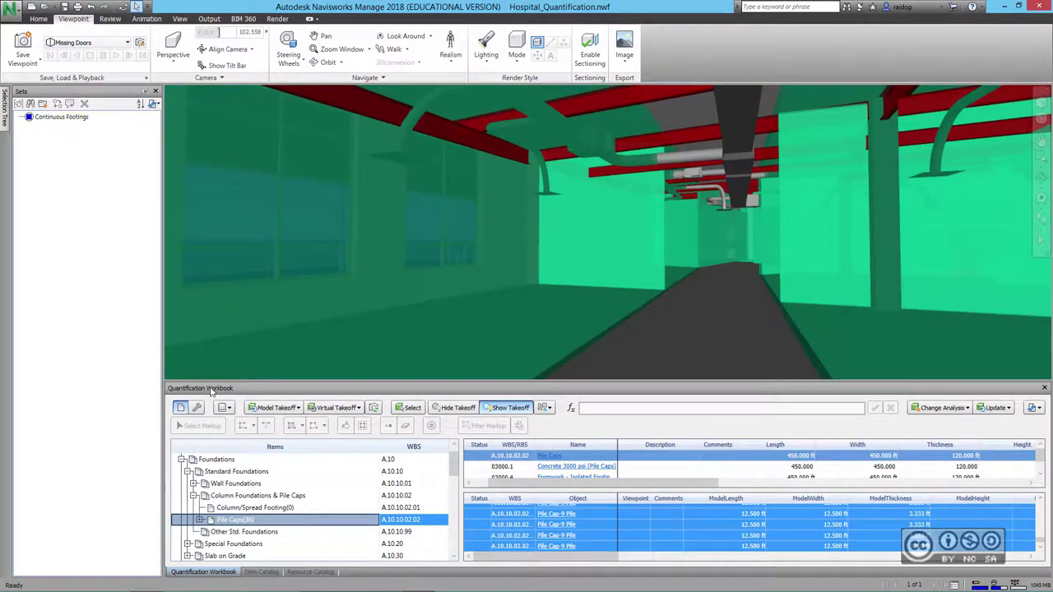
{"action": "double_click", "coordinate": [209, 458]}
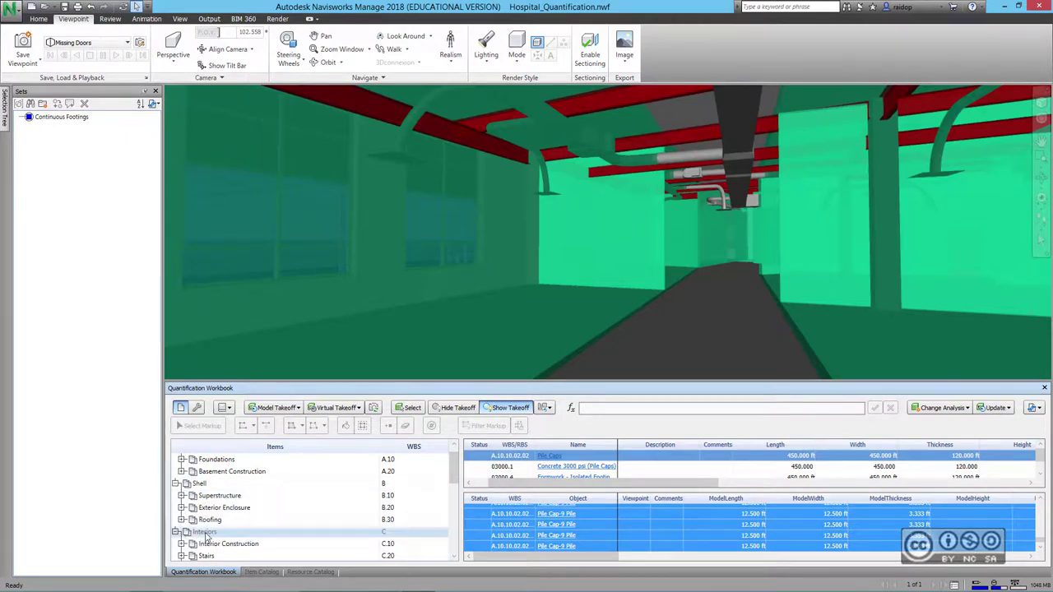
{"action": "scroll", "coordinate": [288, 539], "scroll_direction": "down", "scroll_amount": 2}
{"action": "left_click", "coordinate": [181, 487]}
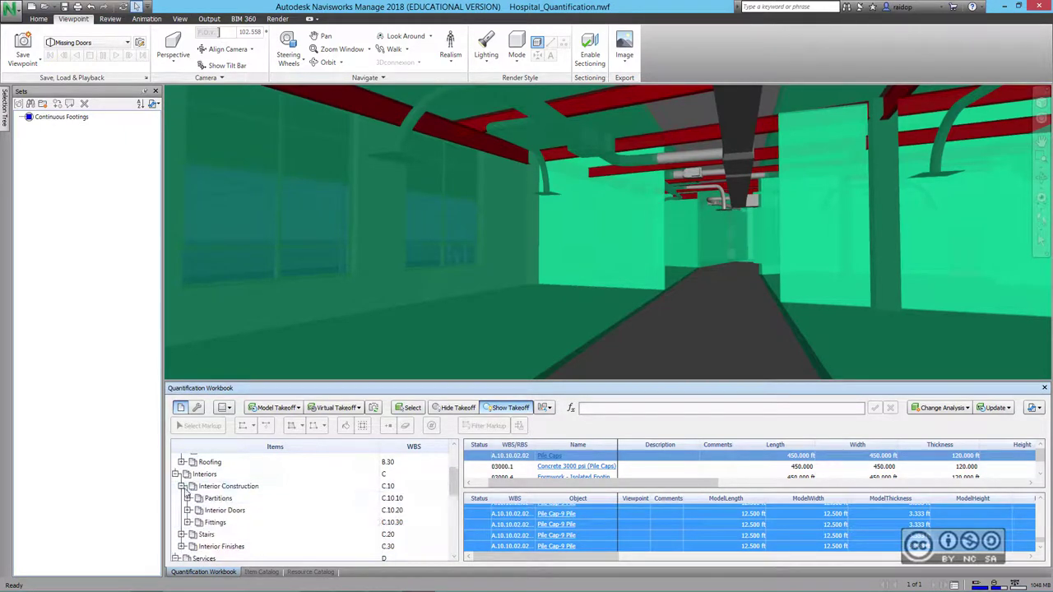
{"action": "double_click", "coordinate": [234, 512]}
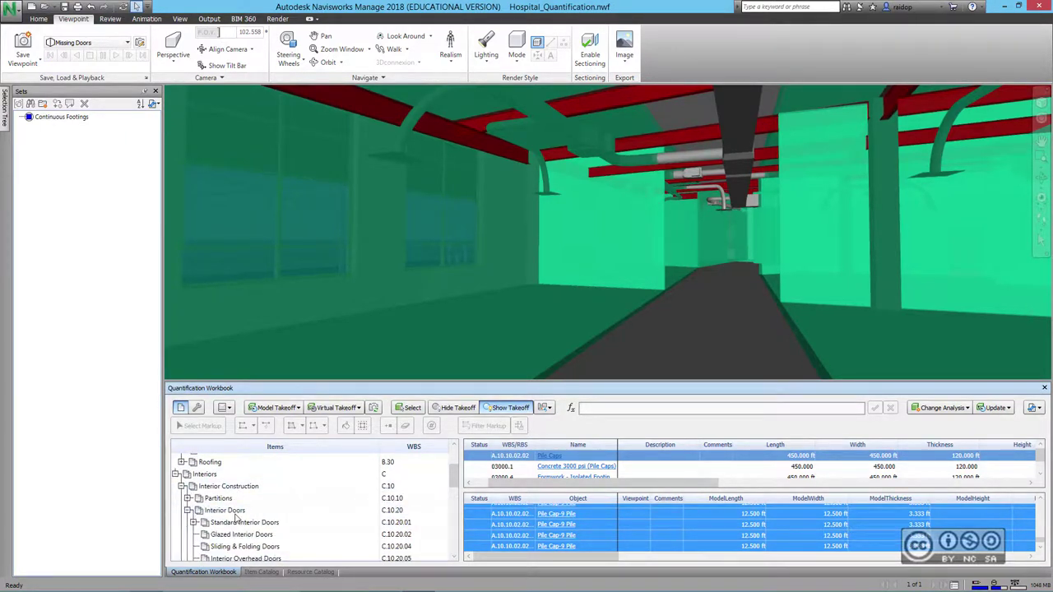
{"action": "double_click", "coordinate": [238, 523]}
{"action": "left_click", "coordinate": [256, 546]}
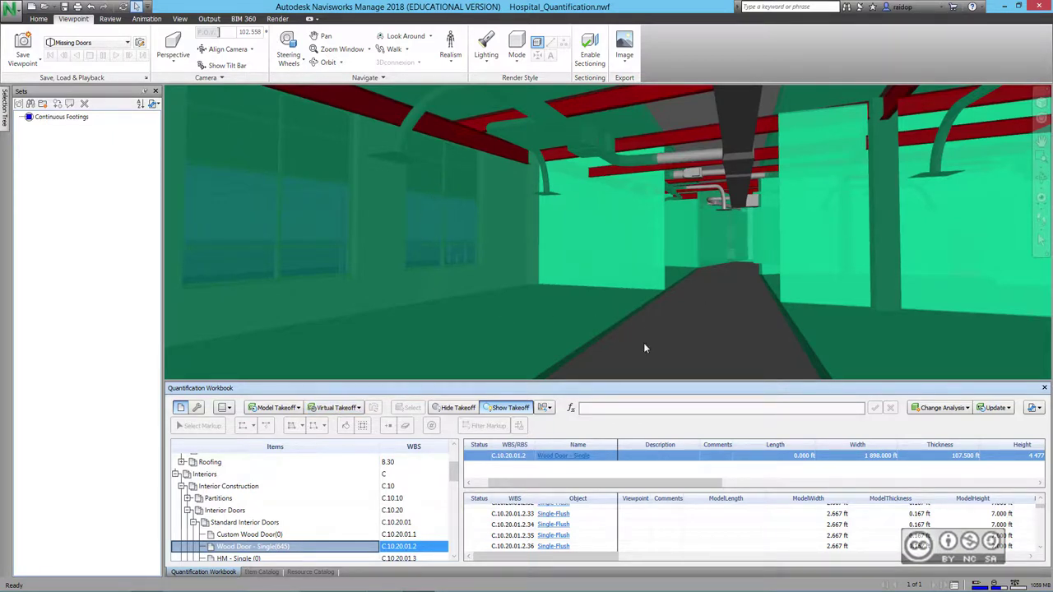
Step: Add a virtual takeoff with its own viewpoint to Wood Door - Single, bringing the count to 646
{"action": "left_click", "coordinate": [356, 409]}
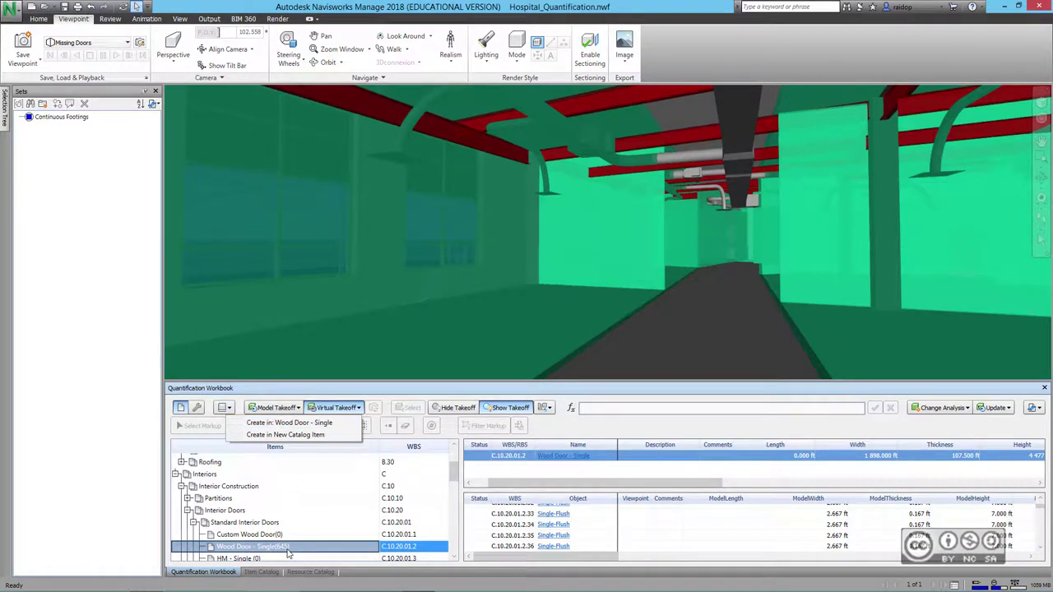
{"action": "left_click", "coordinate": [279, 422]}
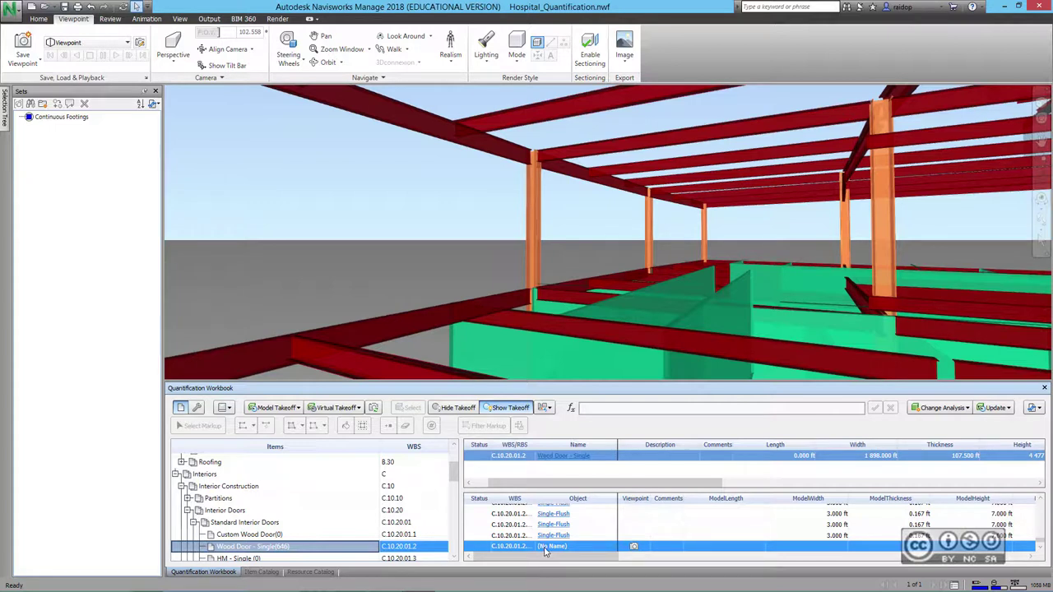
{"action": "left_click", "coordinate": [634, 548]}
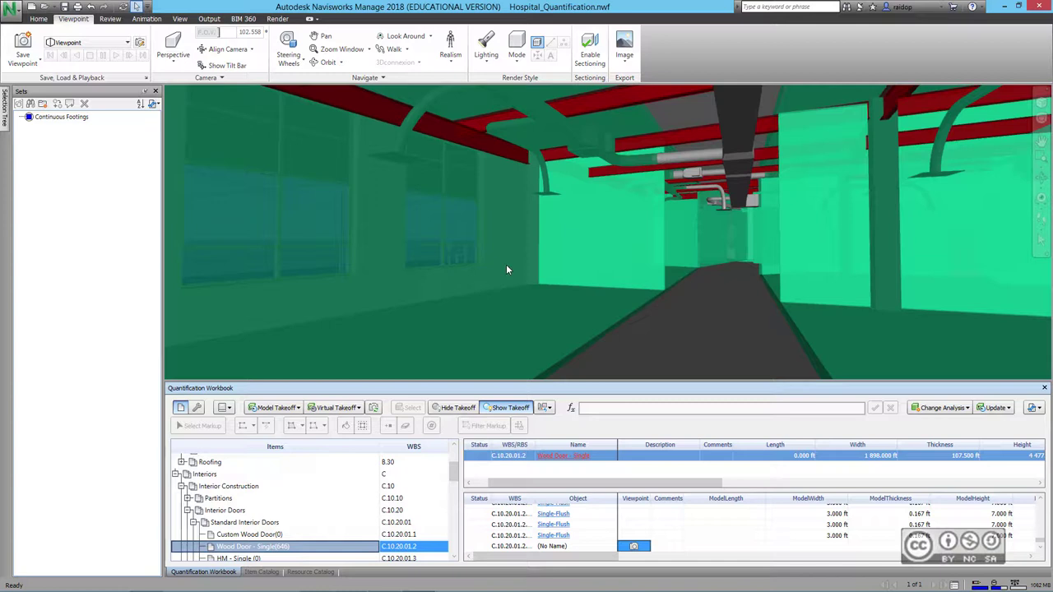
Step: Circle the missing-door spot with a red redline ellipse
{"action": "left_click", "coordinate": [110, 19]}
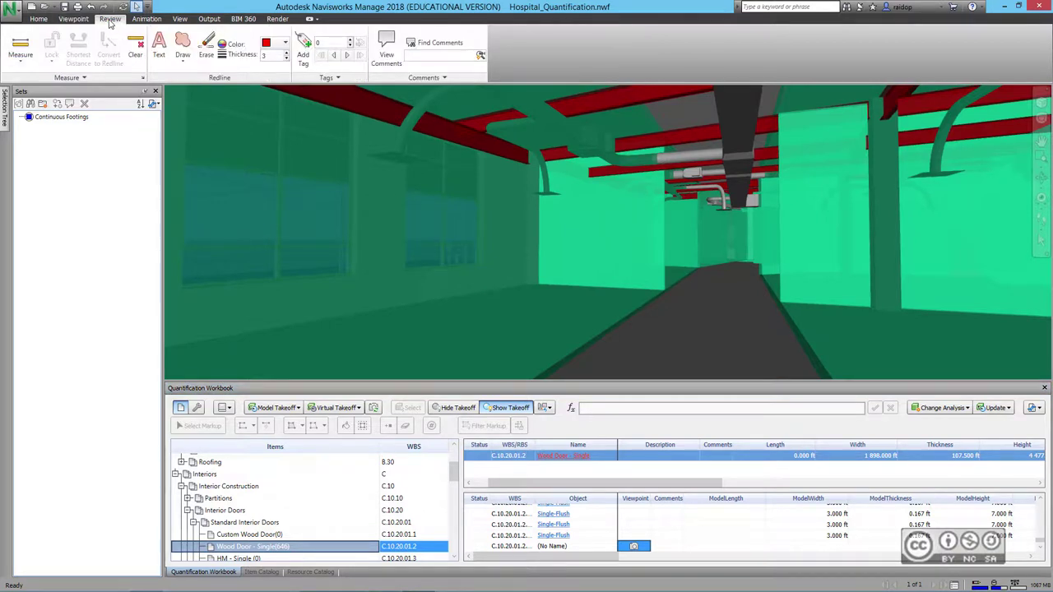
{"action": "left_click", "coordinate": [182, 58]}
{"action": "left_click", "coordinate": [172, 103]}
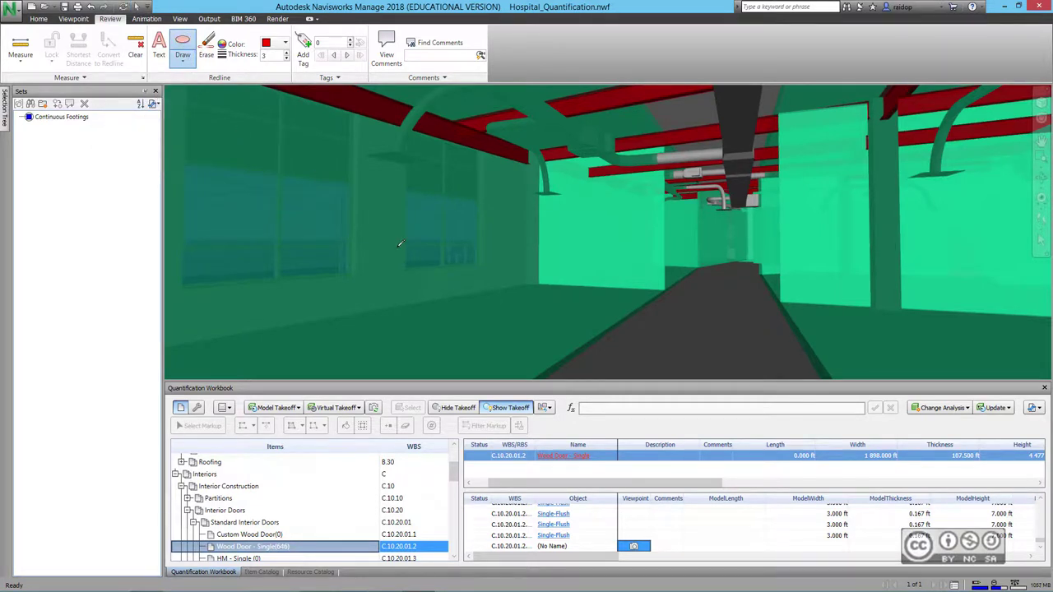
{"action": "left_click_drag", "start_coordinate": [393, 214], "coordinate": [575, 333]}
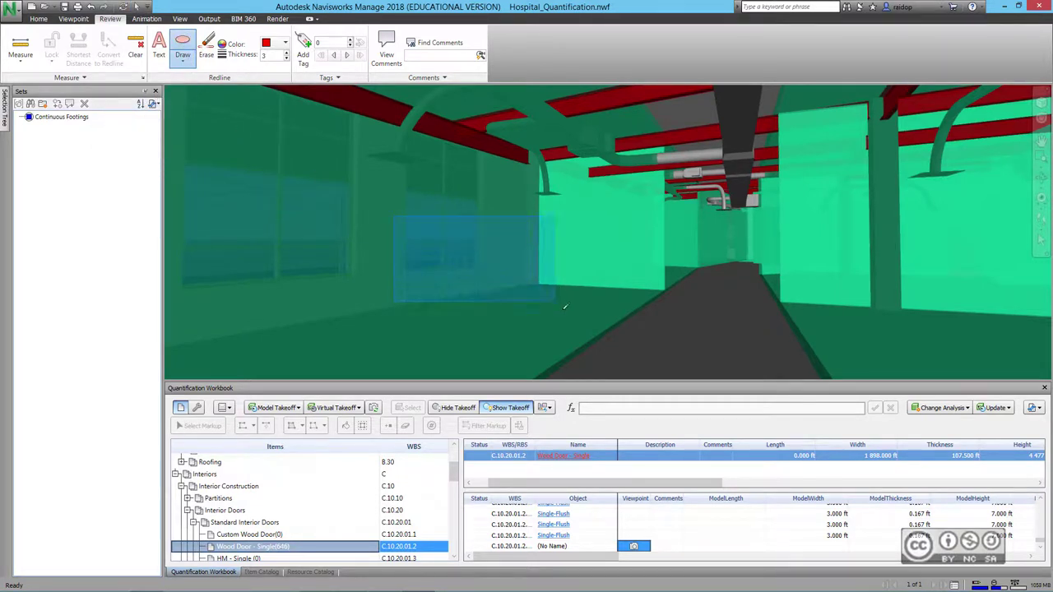
Step: Add the redline note 'Uks puudu' inside the ellipse
{"action": "left_click", "coordinate": [159, 49]}
{"action": "left_click", "coordinate": [422, 268]}
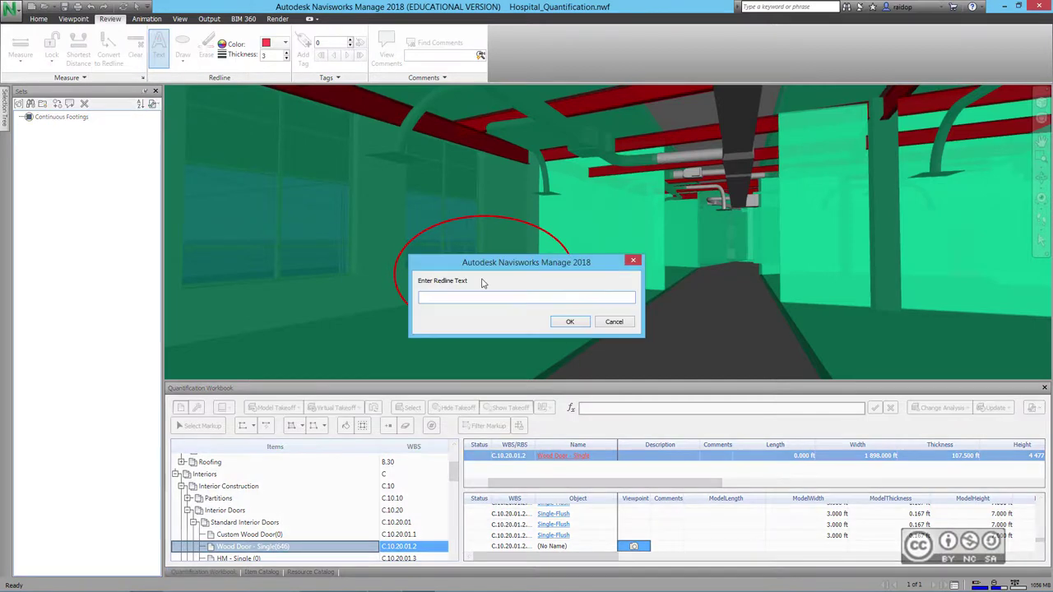
{"action": "type", "text": "Un"}
{"action": "key", "text": "BackSpace"}
{"action": "type", "text": "ks puudu"}
{"action": "left_click", "coordinate": [567, 323]}
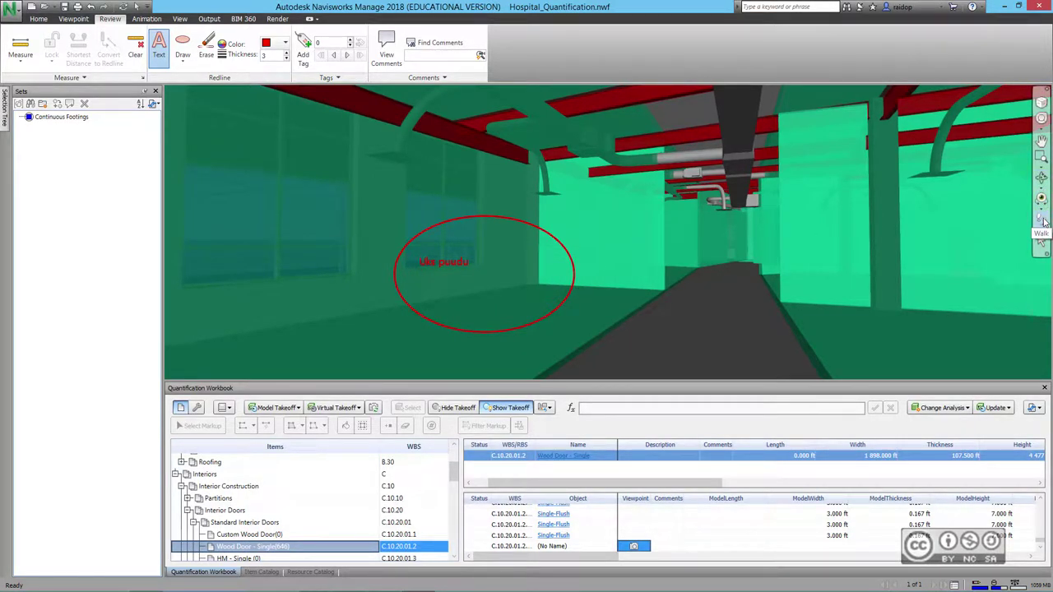
Step: Walk forward along the corridor and turn left
{"action": "left_click", "coordinate": [1042, 222]}
{"action": "mouse_move", "coordinate": [813, 262]}
{"action": "left_mouse_down"}
{"action": "mouse_move", "coordinate": [738, 261]}
{"action": "mouse_move", "coordinate": [902, 292]}
{"action": "left_mouse_up"}
{"action": "mouse_move", "coordinate": [962, 296]}
{"action": "left_mouse_down"}
{"action": "mouse_move", "coordinate": [595, 293]}
{"action": "mouse_move", "coordinate": [556, 307]}
{"action": "left_mouse_up"}
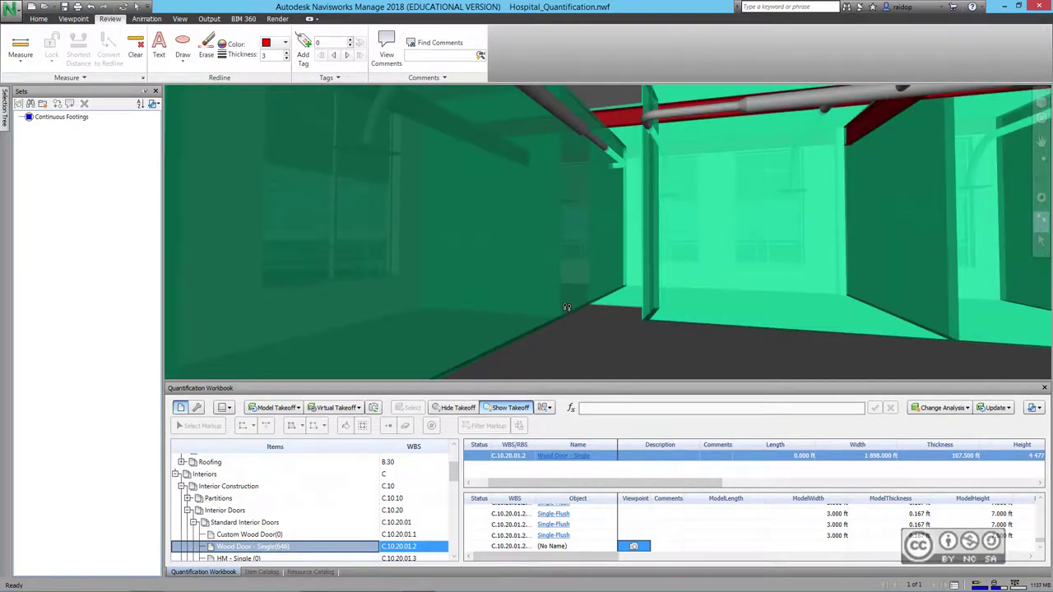
Step: Add another virtual takeoff to Wood Door - Single and note 'Uks on puudu' at its viewpoint
{"action": "left_click", "coordinate": [357, 408]}
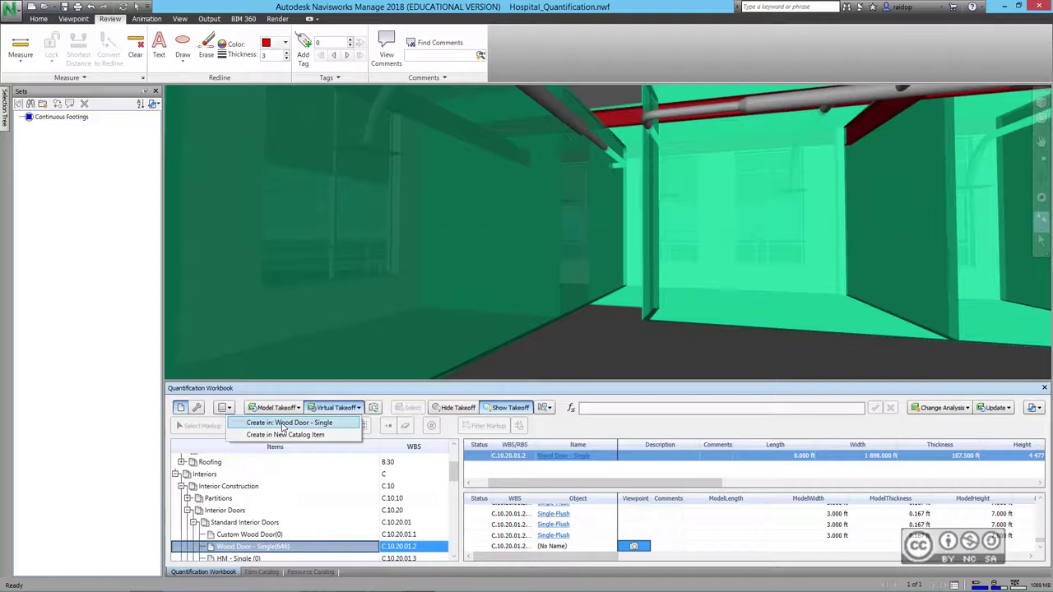
{"action": "left_click", "coordinate": [283, 423]}
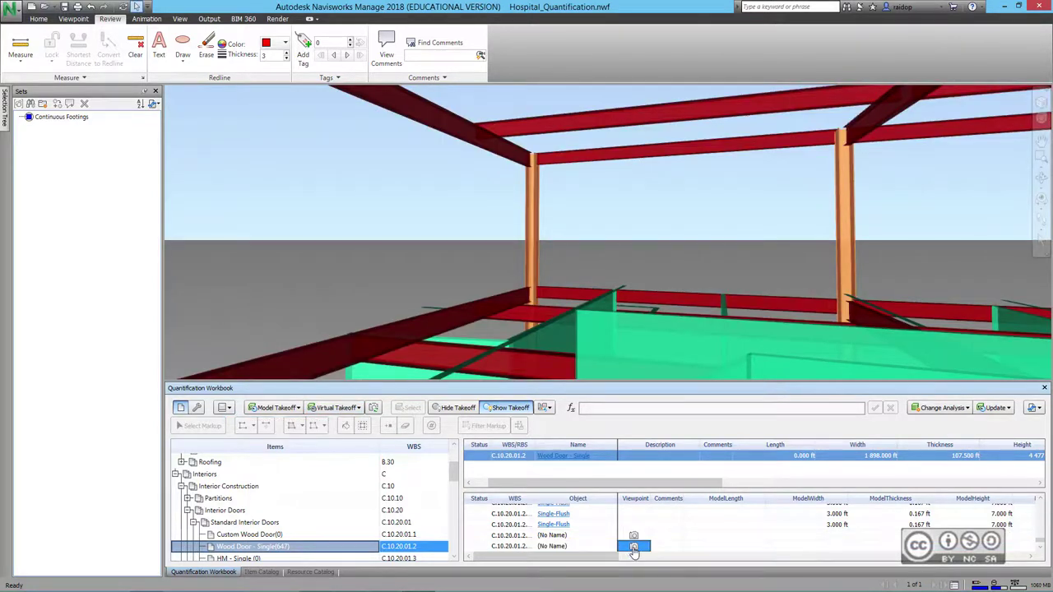
{"action": "left_click", "coordinate": [183, 50]}
{"action": "left_click", "coordinate": [175, 103]}
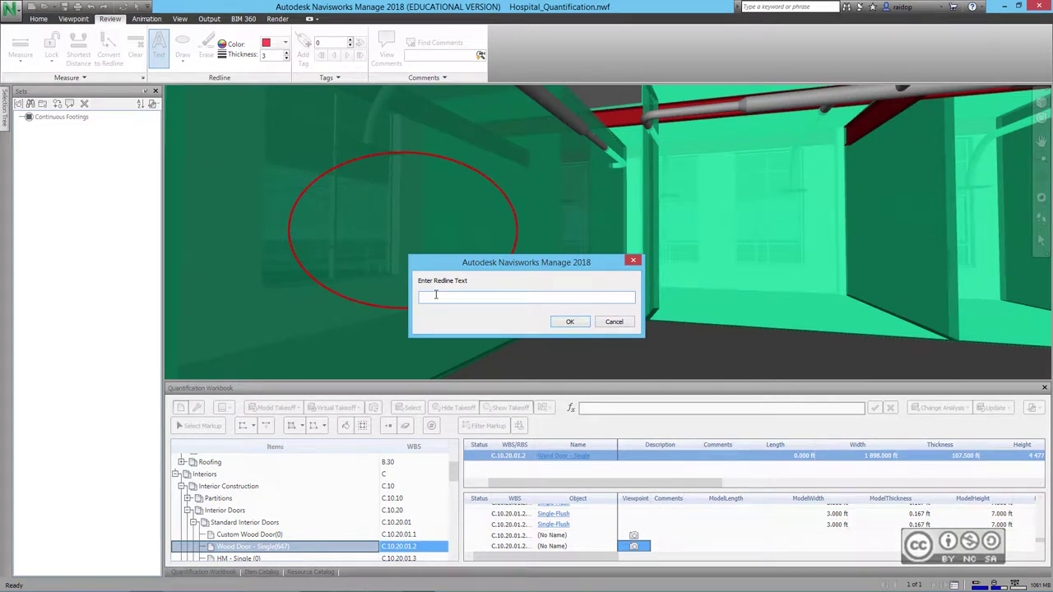
{"action": "type", "text": "Uks on puud"}
{"action": "left_click", "coordinate": [569, 322]}
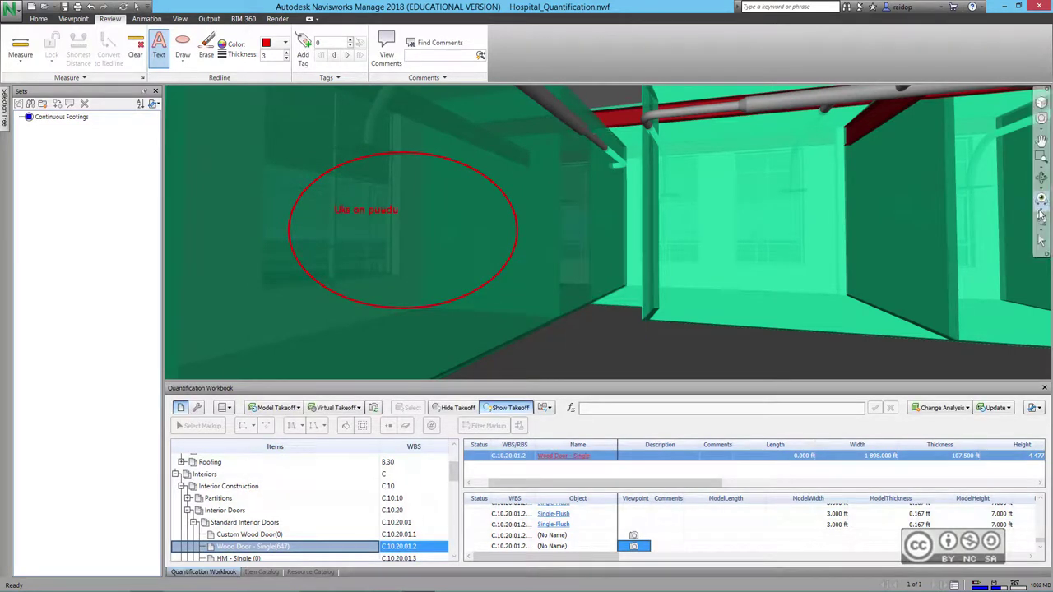
Step: Move to another corridor spot and create a further virtual takeoff in Wood Door - Single
{"action": "left_click_drag", "start_coordinate": [677, 308], "coordinate": [735, 307]}
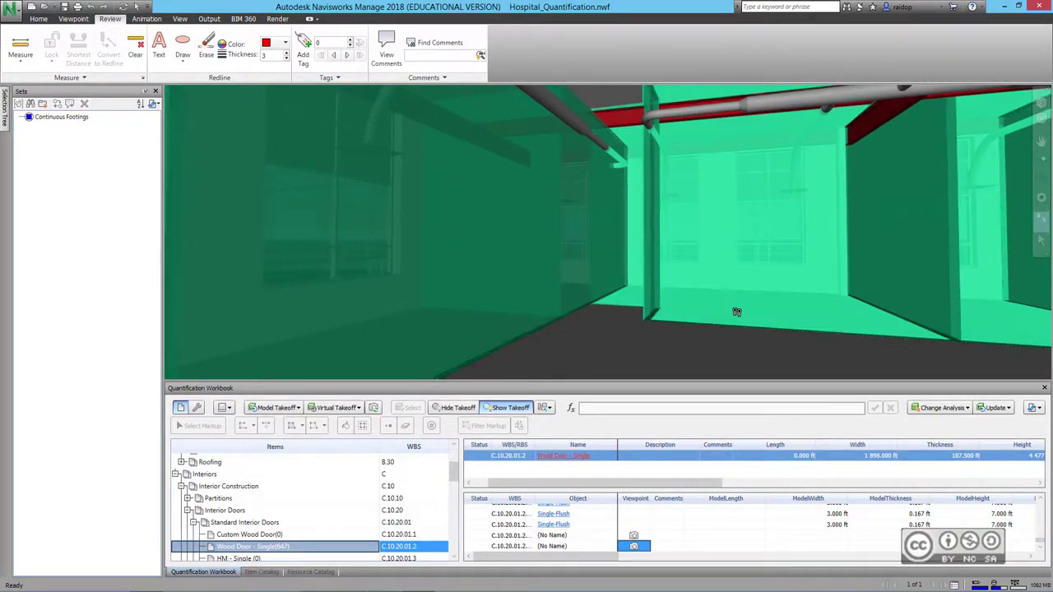
{"action": "left_click", "coordinate": [358, 408]}
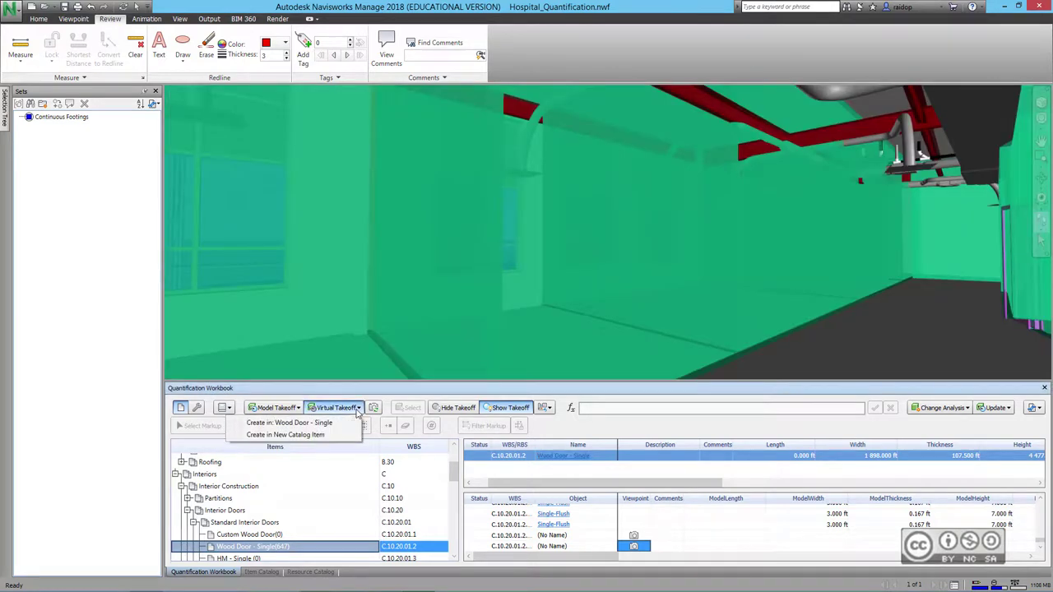
{"action": "left_click", "coordinate": [275, 423]}
{"action": "left_click", "coordinate": [182, 62]}
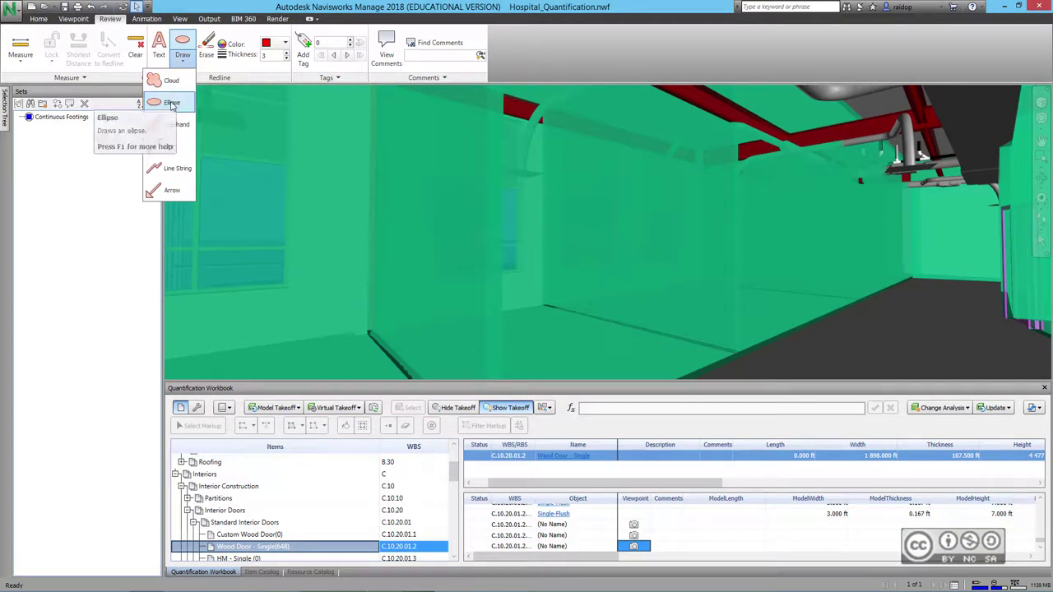
Step: Draw a red circle around the new door spot and label it 'Lisada uks'
{"action": "left_click", "coordinate": [174, 104]}
{"action": "left_click_drag", "start_coordinate": [539, 152], "coordinate": [715, 329]}
{"action": "left_click", "coordinate": [159, 49]}
{"action": "left_click", "coordinate": [586, 235]}
{"action": "type", "text": "Lisad"}
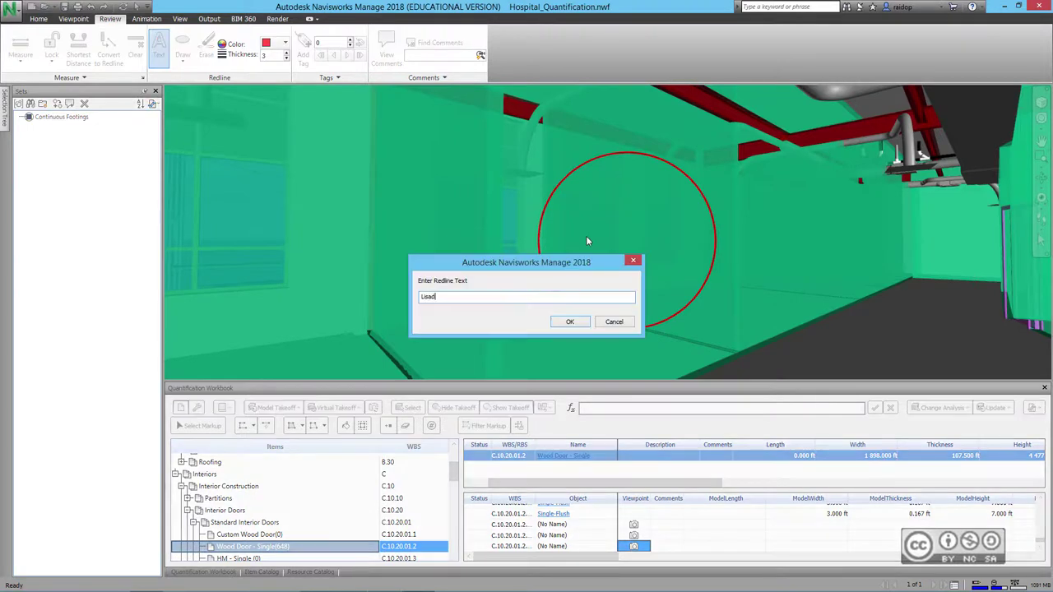
{"action": "type", "text": "a uks"}
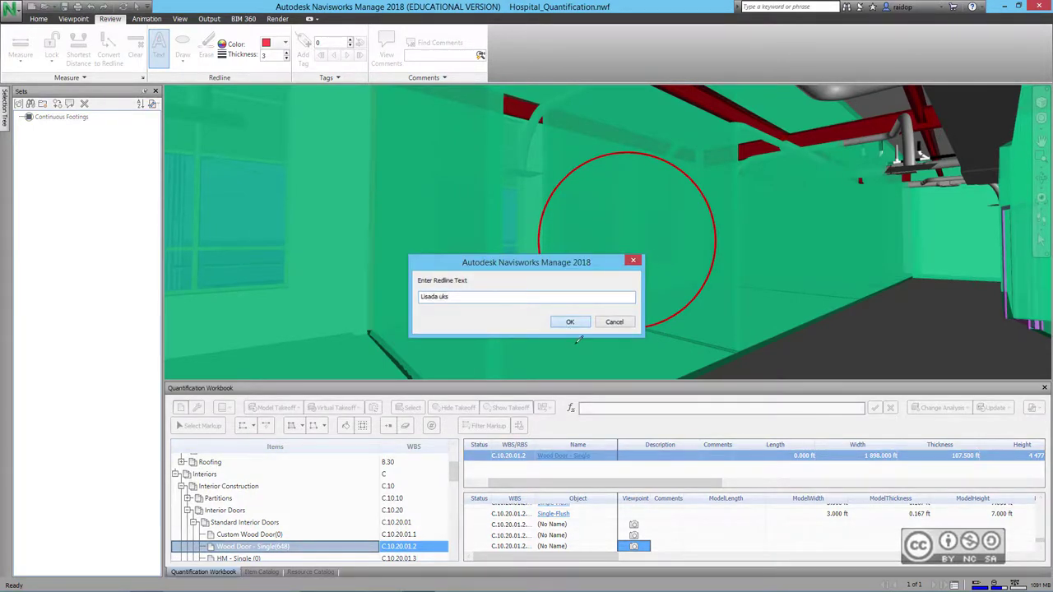
{"action": "left_click", "coordinate": [569, 321]}
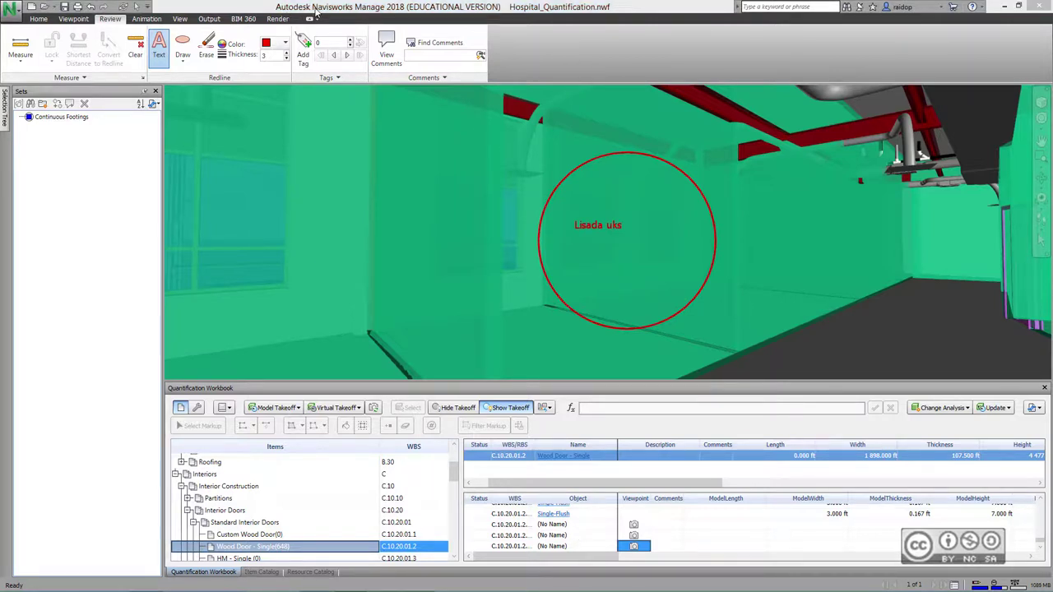
Step: Start a new file without saving Hospital_Quantification.nwf, then switch to Revit
{"action": "left_click", "coordinate": [32, 8]}
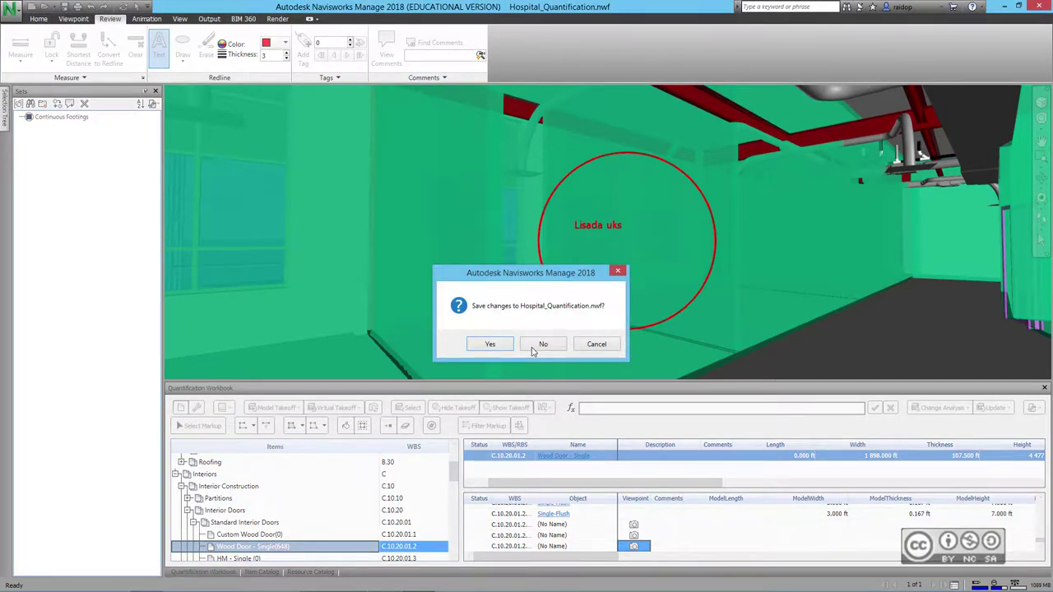
{"action": "left_click", "coordinate": [542, 345]}
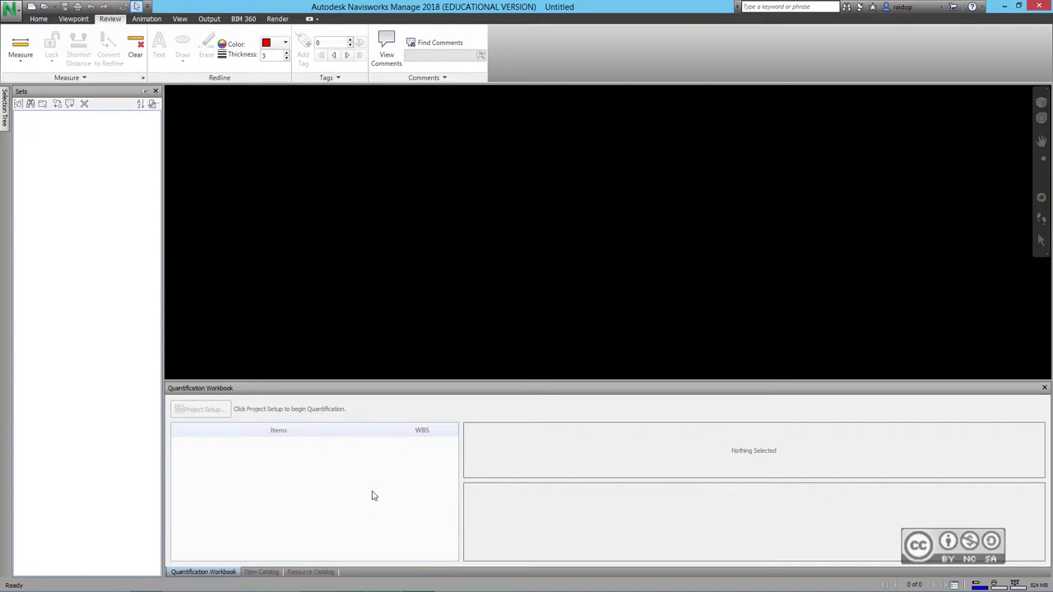
{"action": "left_click", "coordinate": [380, 578]}
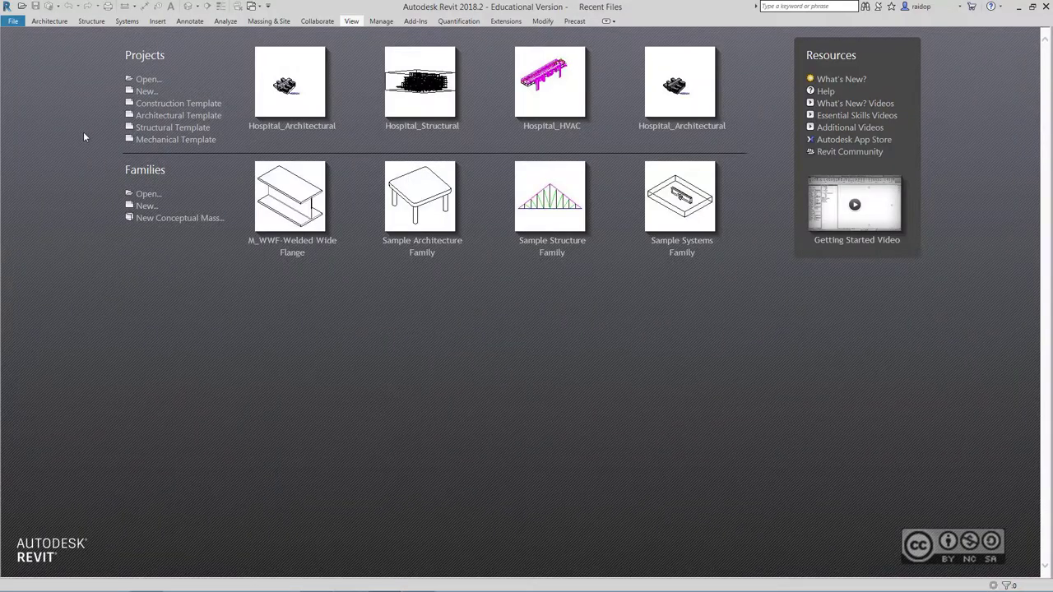
Step: Open Hospital_Architectural.rvt and locate the 3D_Architectural_3rd floor view in the Project Browser
{"action": "left_click", "coordinate": [22, 8]}
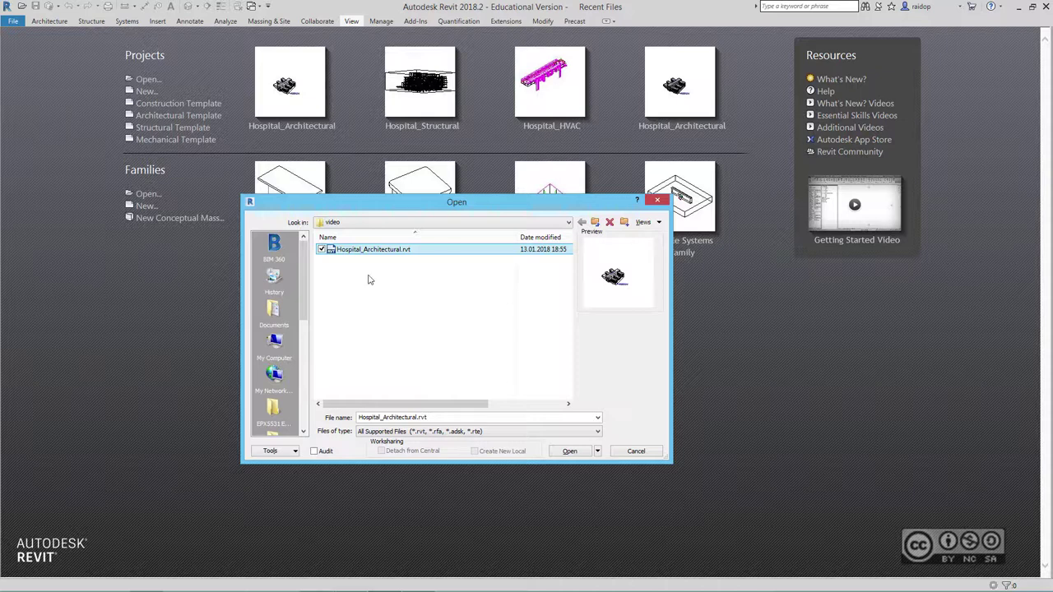
{"action": "key", "text": "Return"}
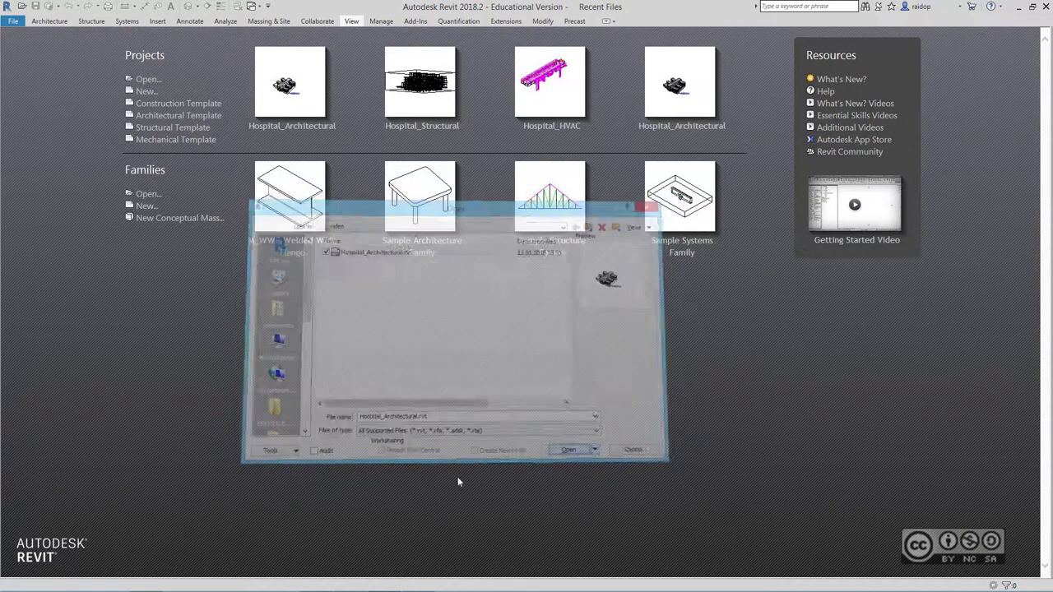
{"action": "scroll", "coordinate": [172, 407], "scroll_direction": "down", "scroll_amount": 1}
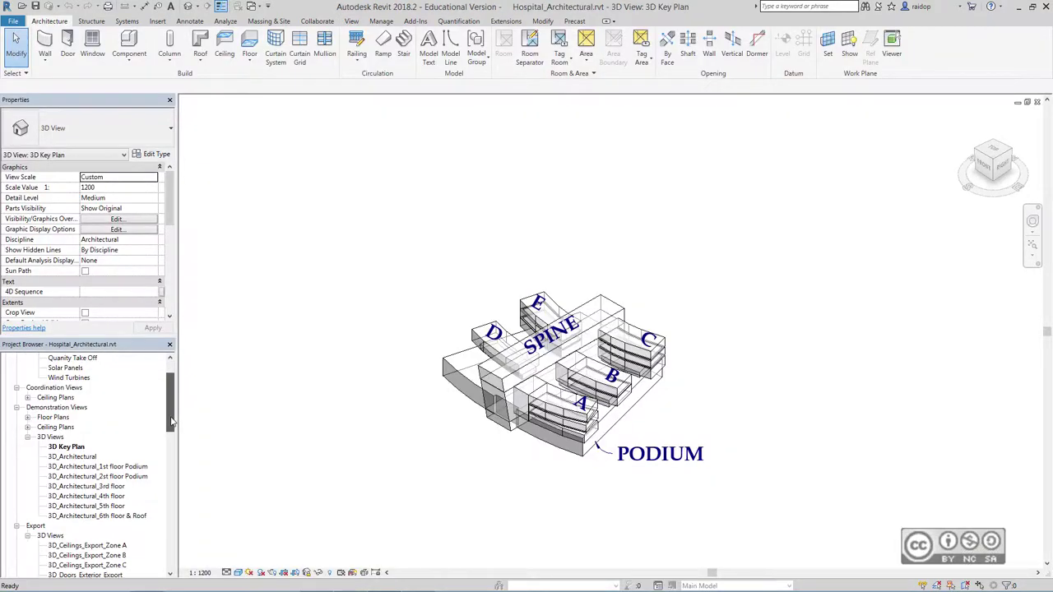
{"action": "scroll", "coordinate": [172, 407], "scroll_direction": "down", "scroll_amount": 1}
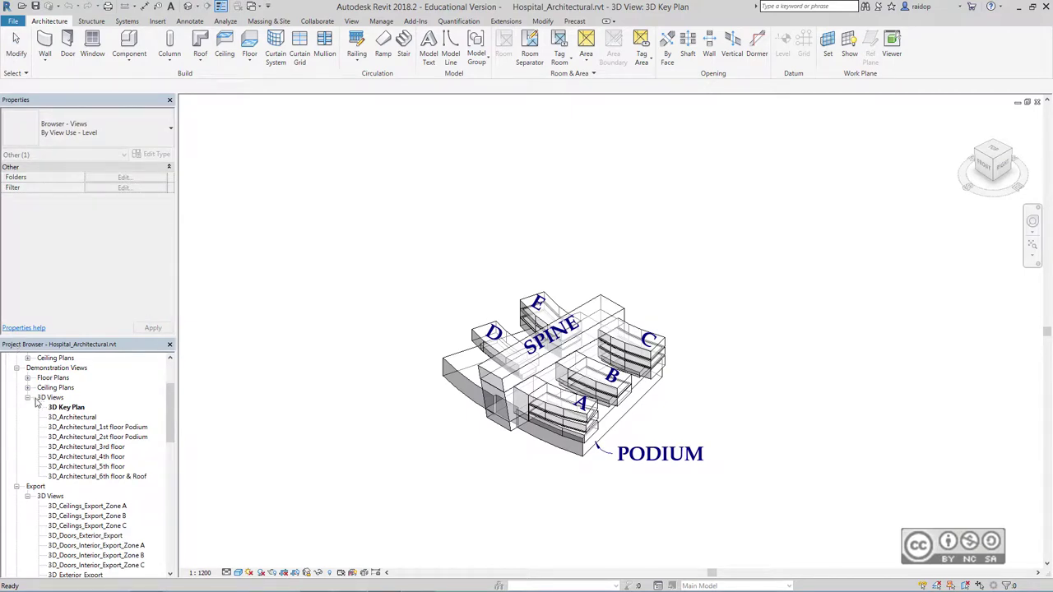
{"action": "left_click", "coordinate": [107, 450]}
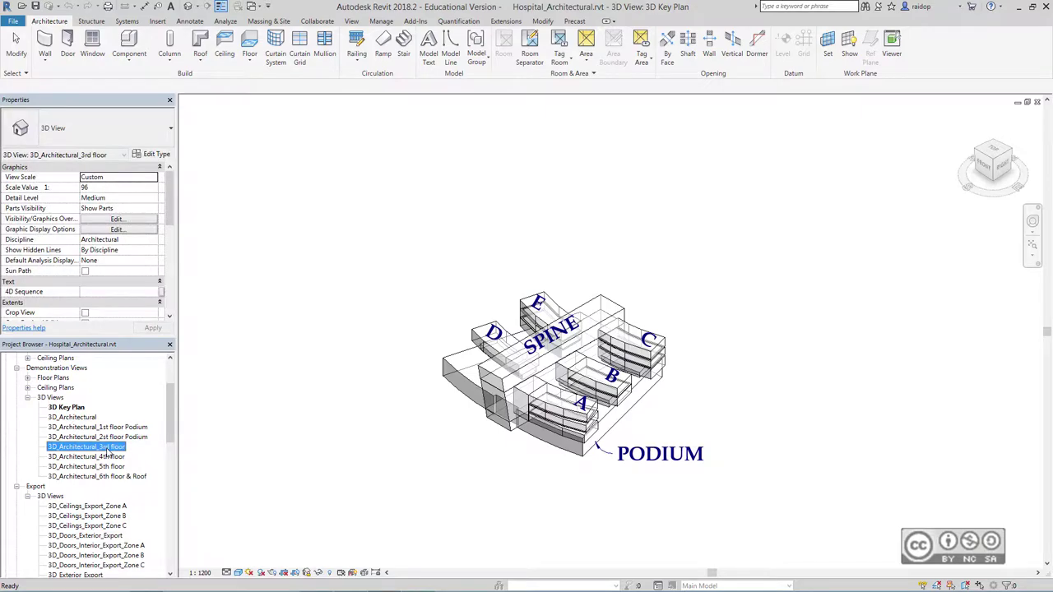
Step: In the 3D_Architectural_3rd floor view, switch all 136 Single-Flush doors to the 3'-0" x 6'-8"h_Wood type
{"action": "double_click", "coordinate": [107, 451]}
{"action": "scroll", "coordinate": [543, 341], "scroll_direction": "up", "scroll_amount": 2}
{"action": "scroll", "coordinate": [542, 341], "scroll_direction": "up", "scroll_amount": 1}
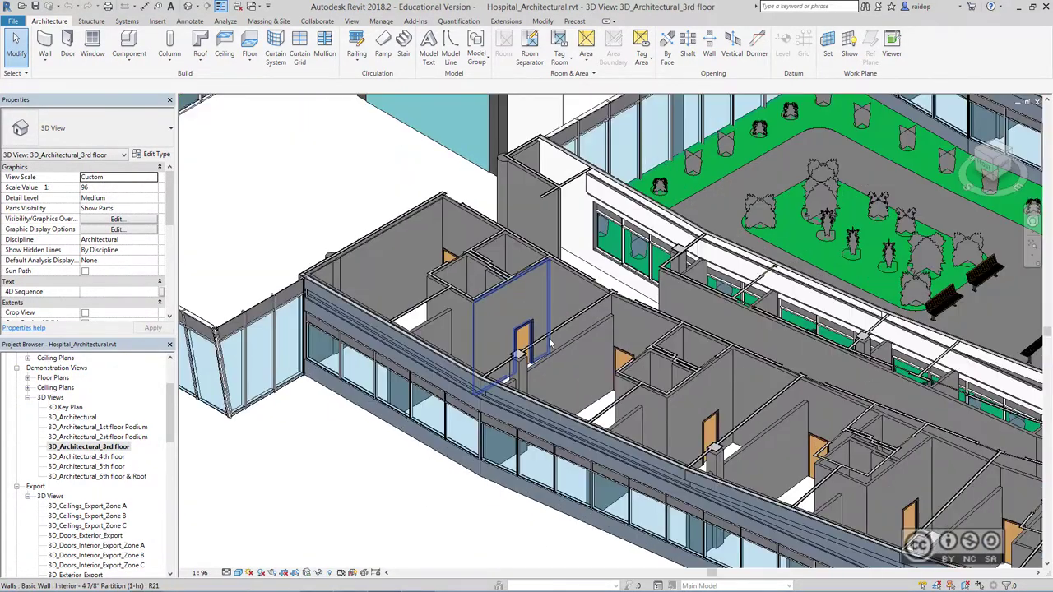
{"action": "scroll", "coordinate": [543, 338], "scroll_direction": "up", "scroll_amount": 1}
{"action": "scroll", "coordinate": [542, 338], "scroll_direction": "up", "scroll_amount": 1}
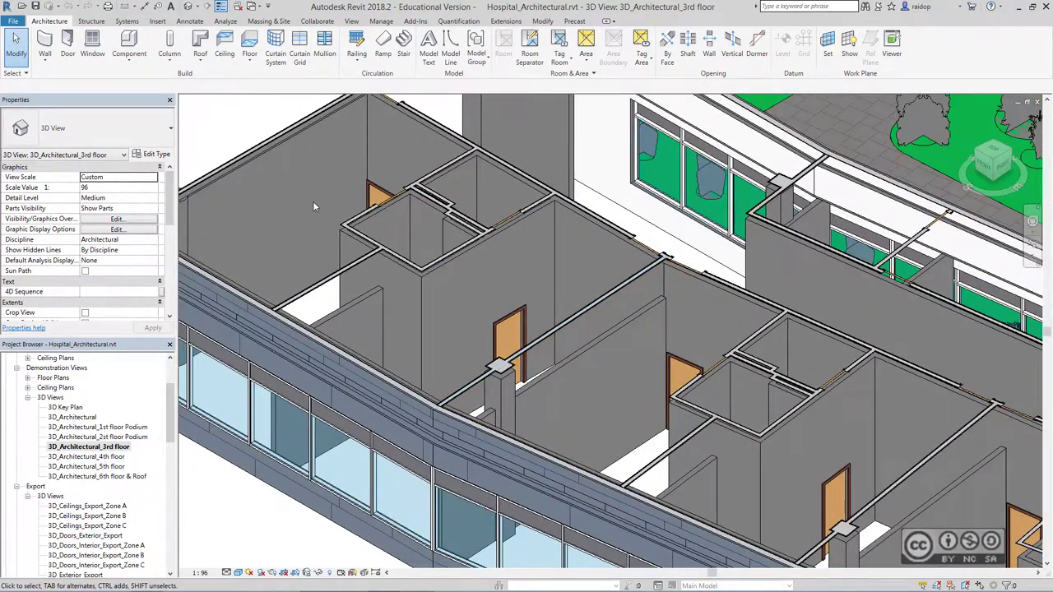
{"action": "left_click", "coordinate": [509, 333]}
{"action": "right_click", "coordinate": [233, 118]}
{"action": "mouse_move", "coordinate": [278, 282]}
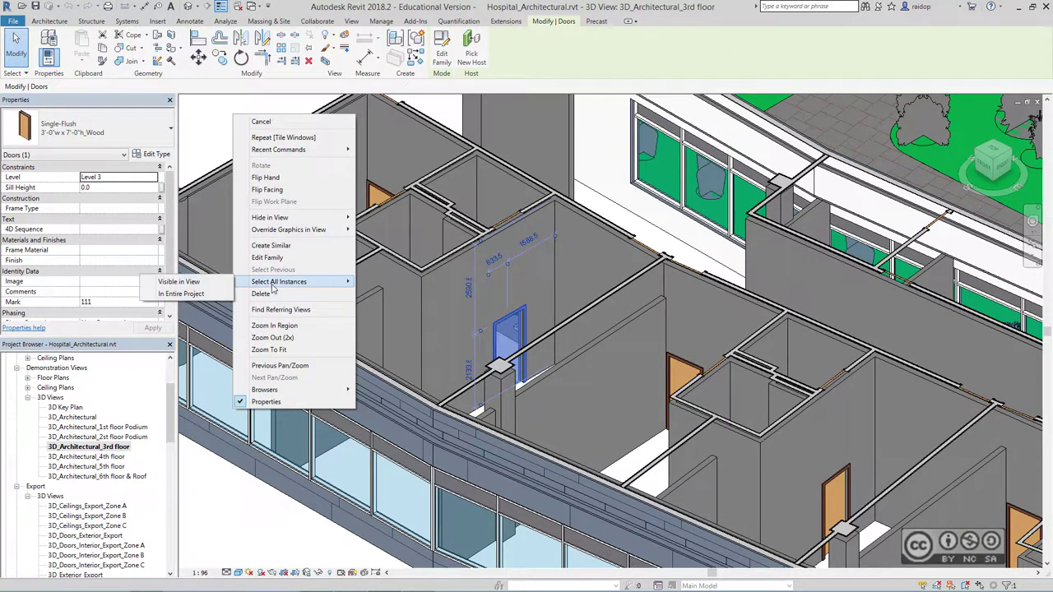
{"action": "left_click", "coordinate": [179, 281]}
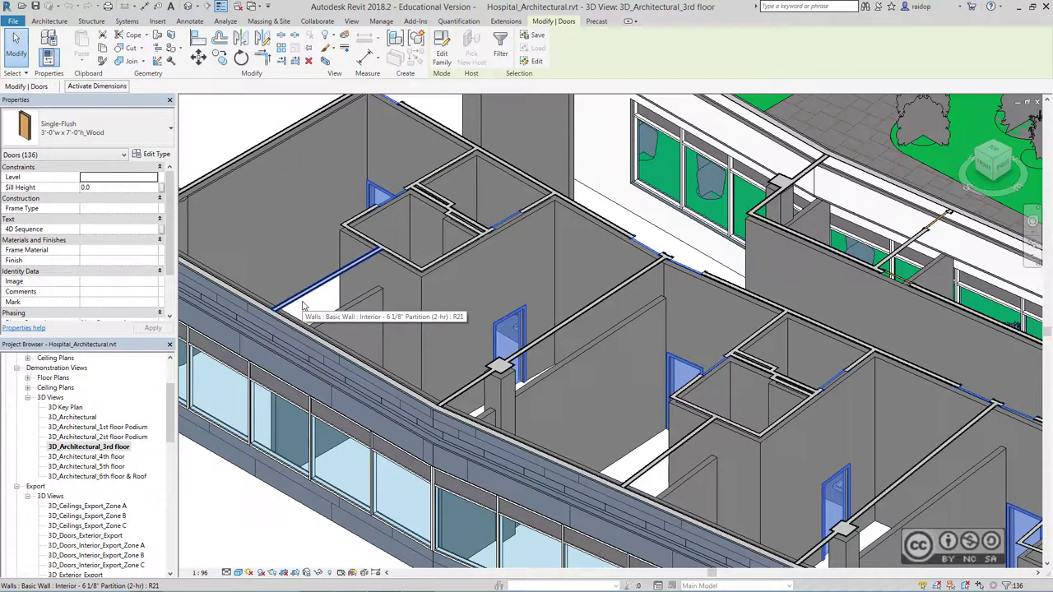
{"action": "key", "text": "ctrl+z"}
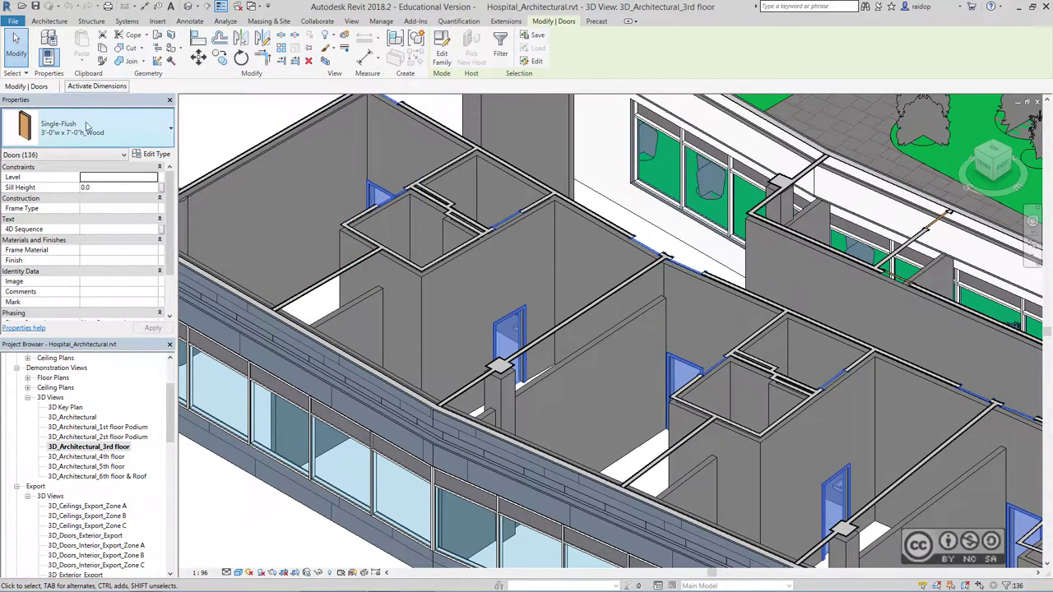
{"action": "left_click", "coordinate": [154, 130]}
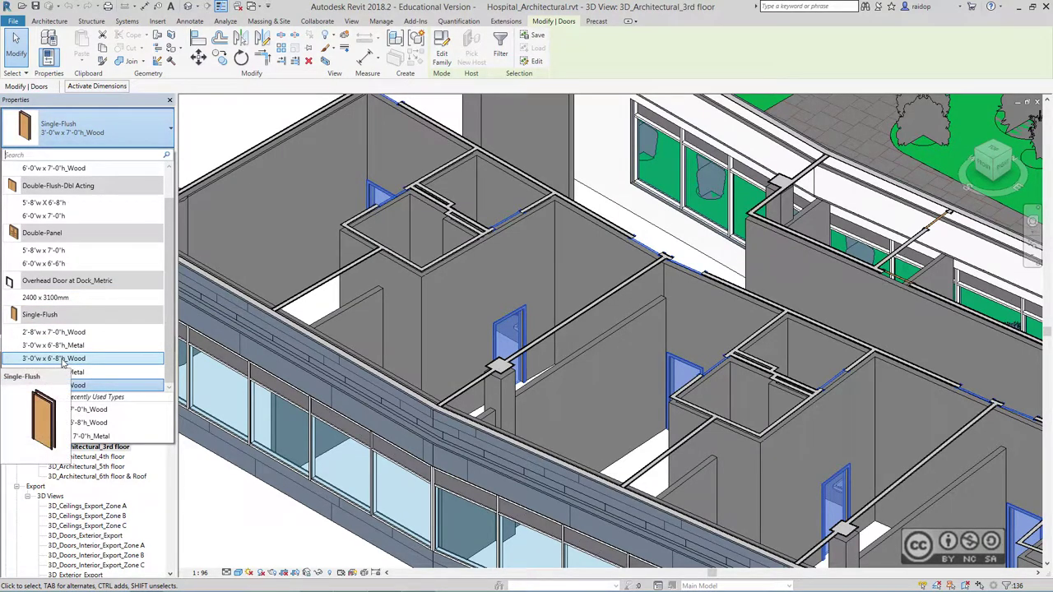
{"action": "left_click", "coordinate": [238, 134]}
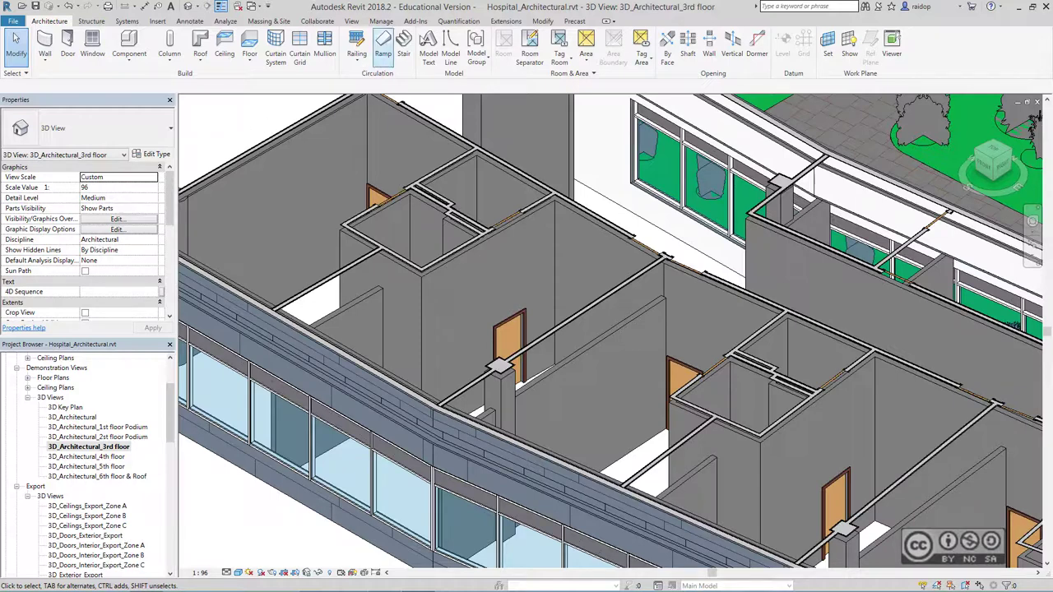
Step: Export the 3rd-floor view to Navisworks, overwriting Hospital_Architectural_Level_3.nwc
{"action": "left_click", "coordinate": [425, 22]}
{"action": "left_click", "coordinate": [50, 49]}
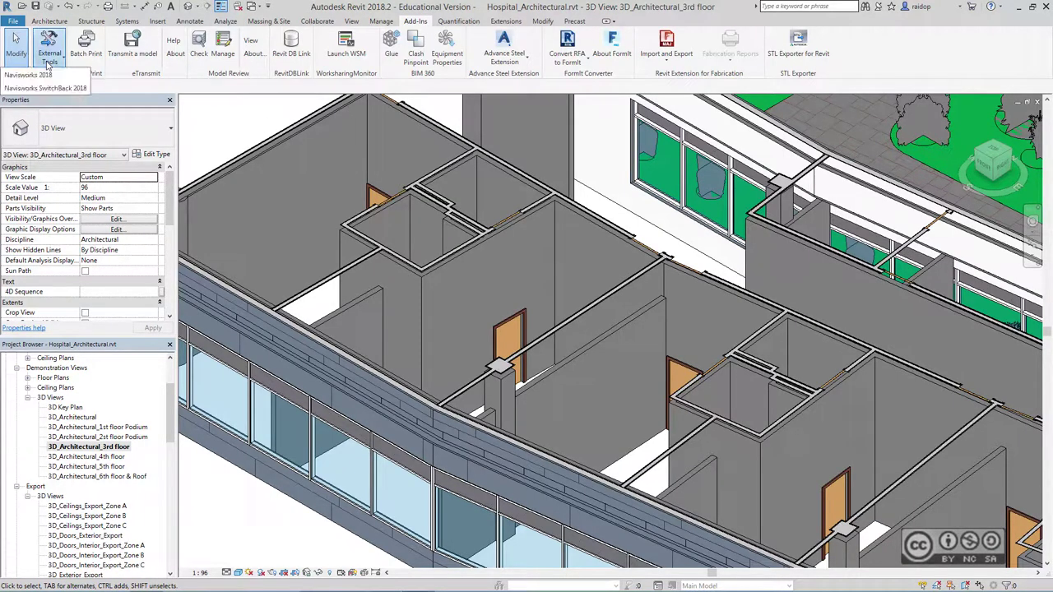
{"action": "left_click", "coordinate": [27, 76]}
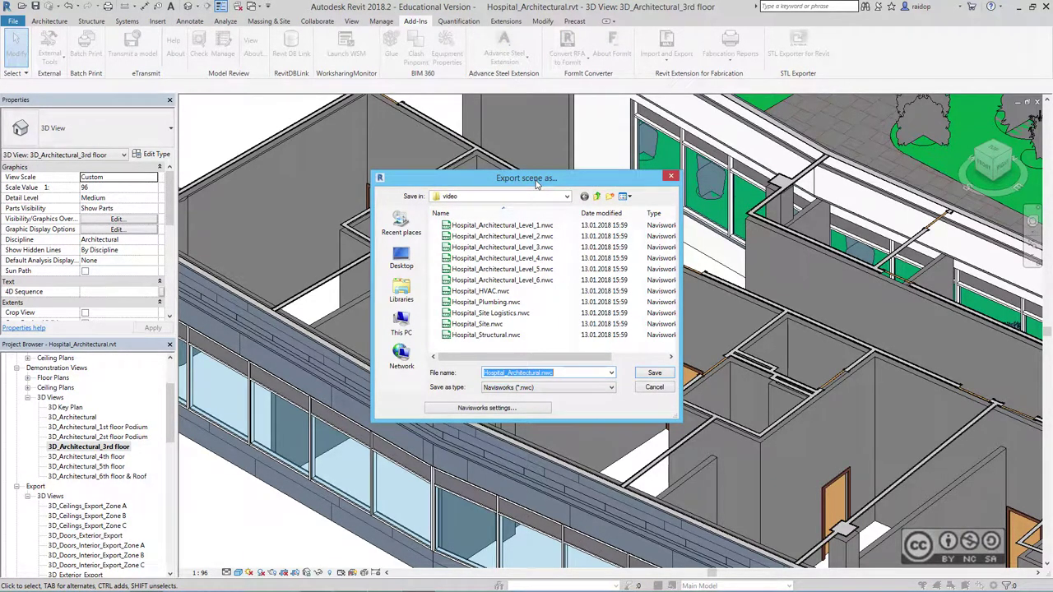
{"action": "left_click", "coordinate": [486, 409]}
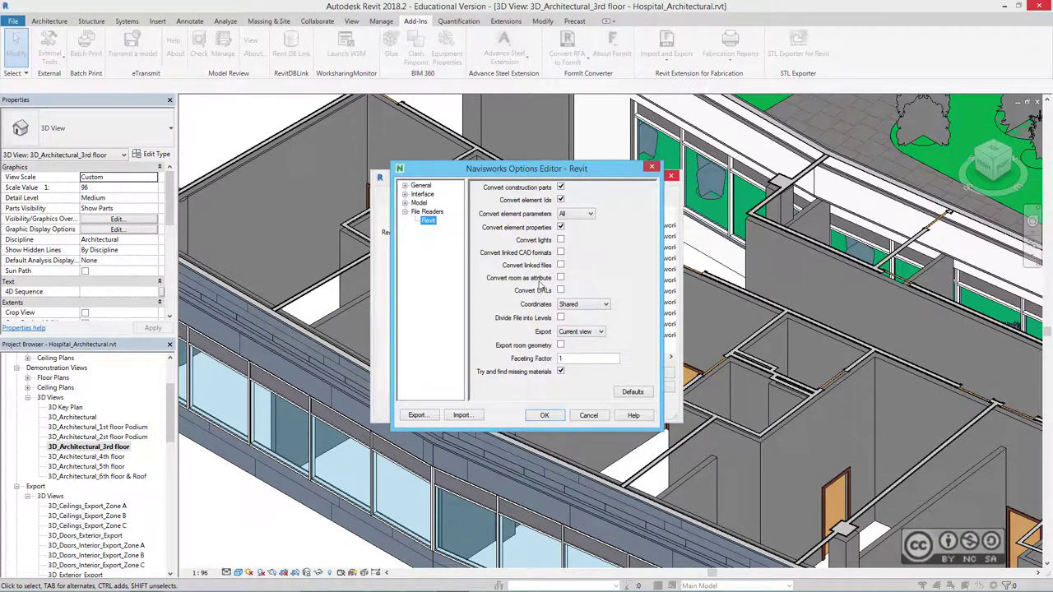
{"action": "left_click", "coordinate": [580, 417]}
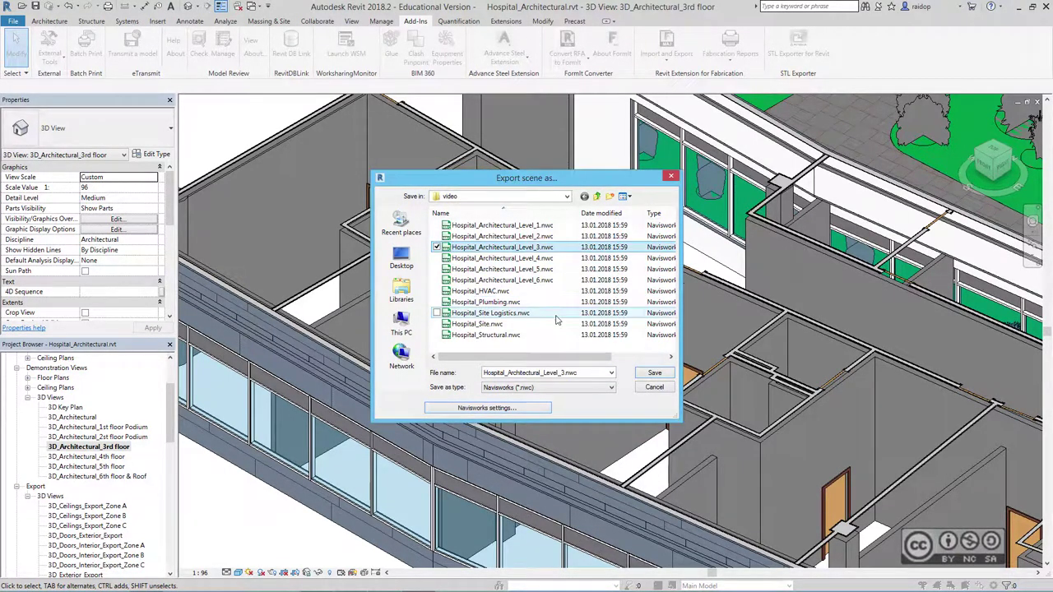
{"action": "left_click", "coordinate": [490, 249]}
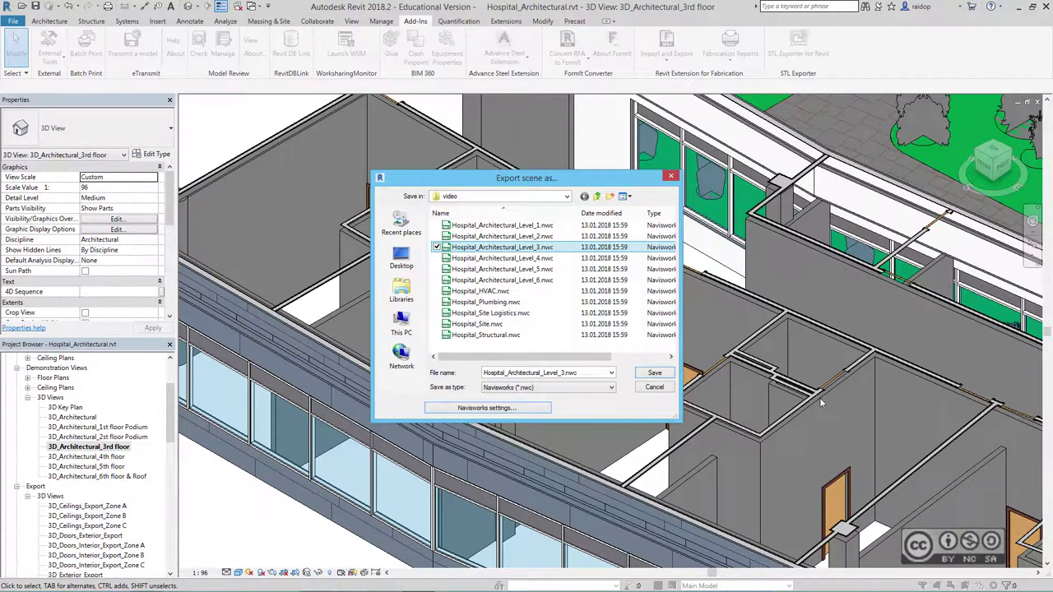
{"action": "left_click", "coordinate": [640, 372]}
{"action": "left_click", "coordinate": [547, 303]}
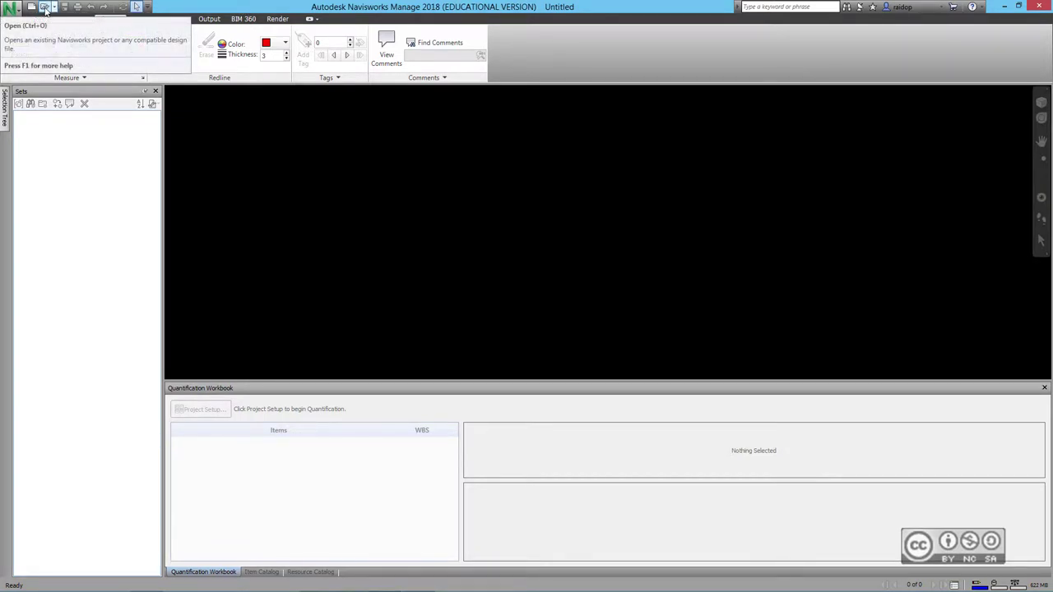
Step: Reopen Hospital_Quantification.nwf and jump to the Level 3 saved viewpoint
{"action": "left_click", "coordinate": [46, 9]}
{"action": "left_click", "coordinate": [508, 326]}
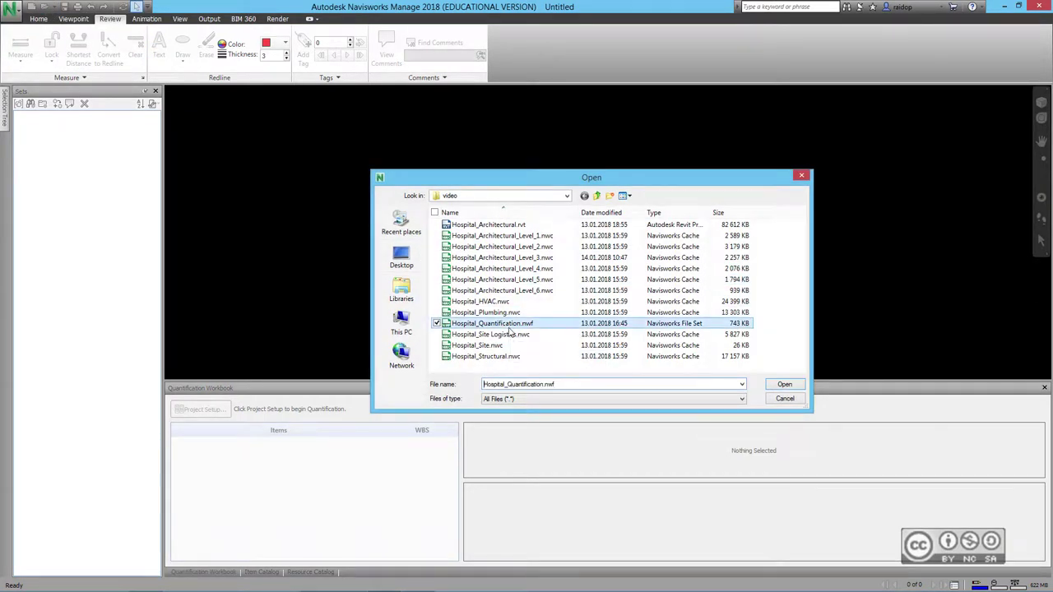
{"action": "left_click", "coordinate": [785, 385]}
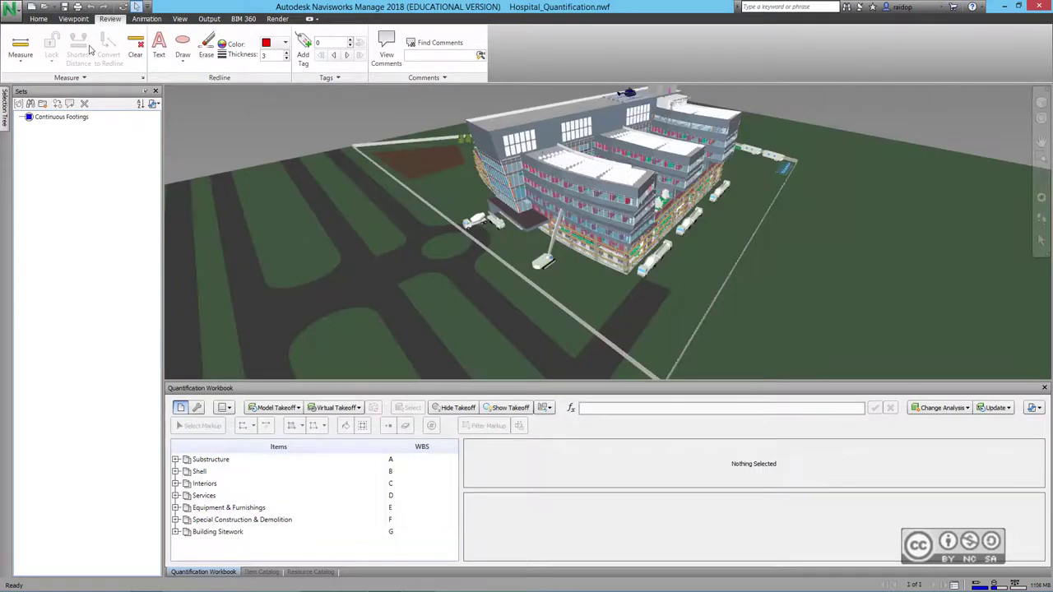
{"action": "left_click", "coordinate": [73, 18]}
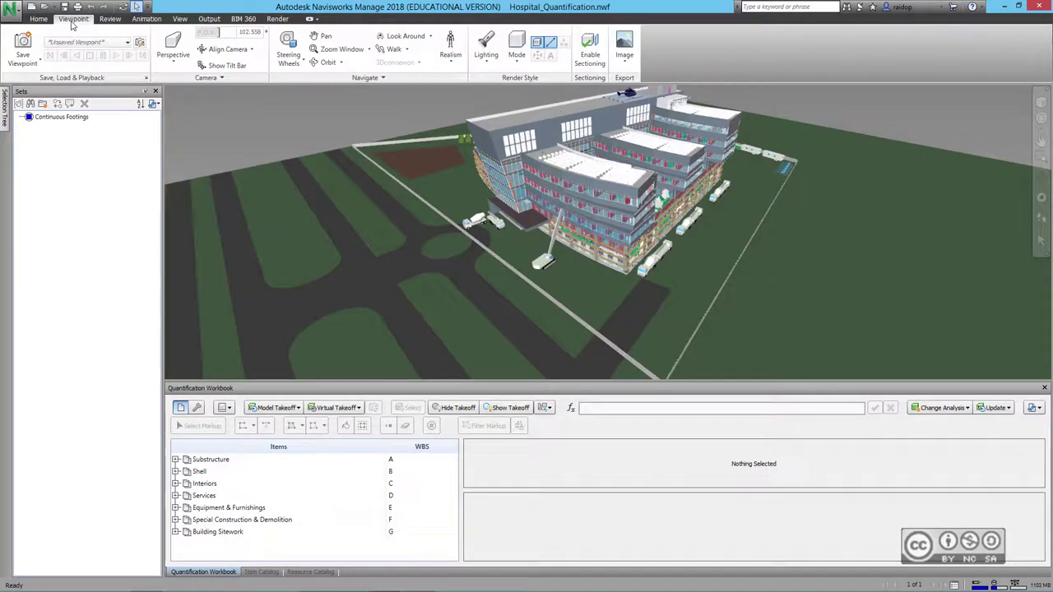
{"action": "left_click", "coordinate": [127, 43]}
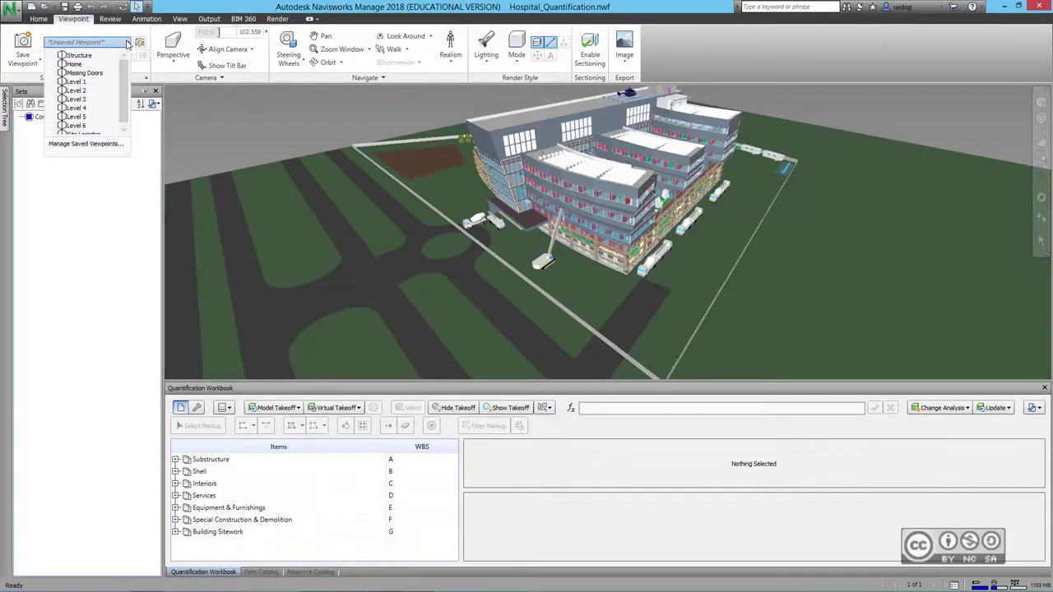
{"action": "left_click", "coordinate": [76, 100]}
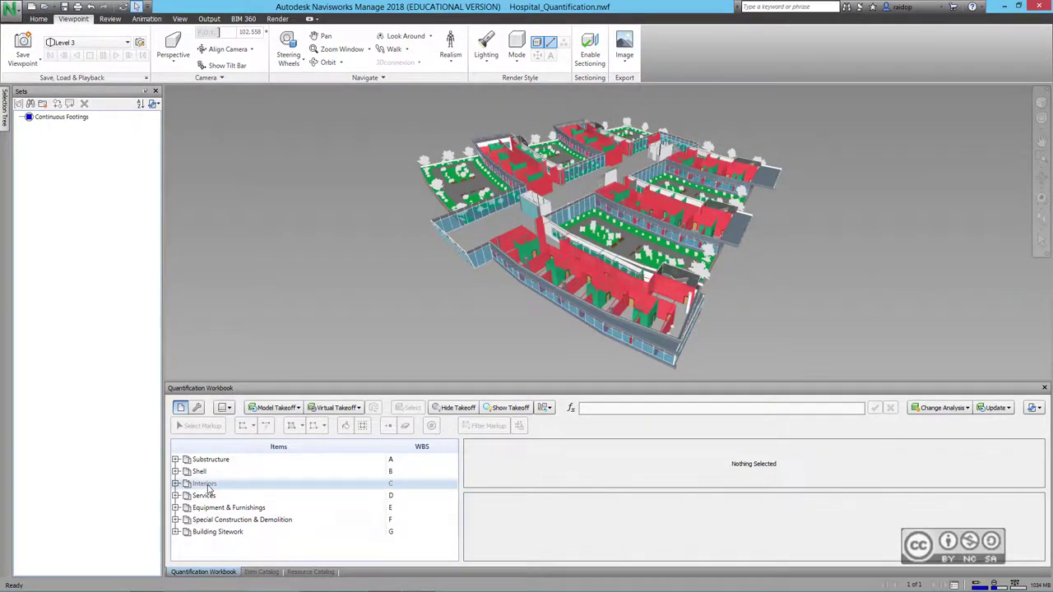
Step: Expand Interiors down to Standard Interior Doors and show the 645 Wood Door - Single takeoffs
{"action": "left_click", "coordinate": [176, 483]}
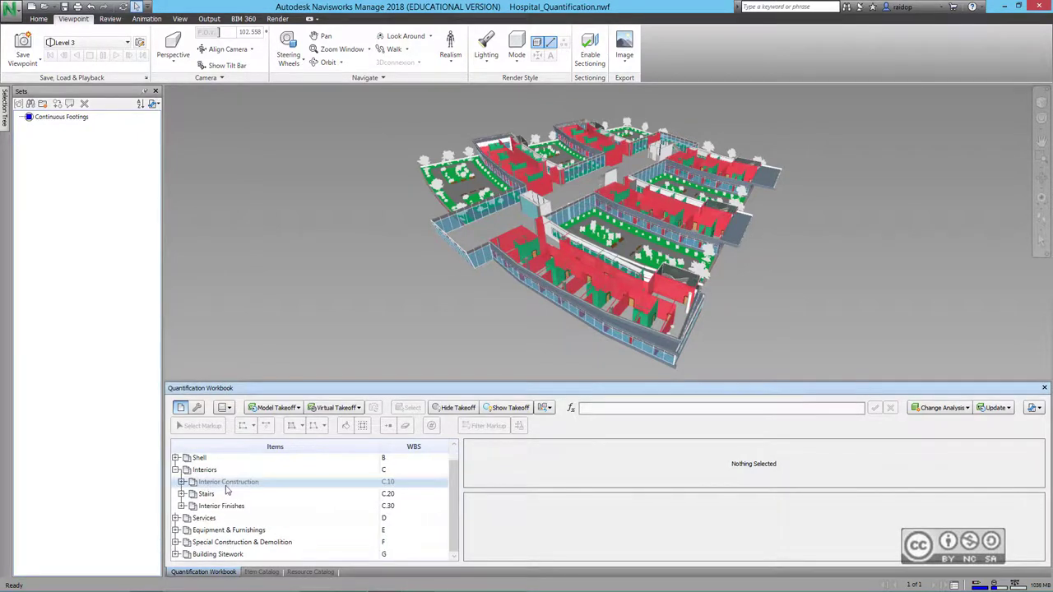
{"action": "left_click", "coordinate": [182, 483]}
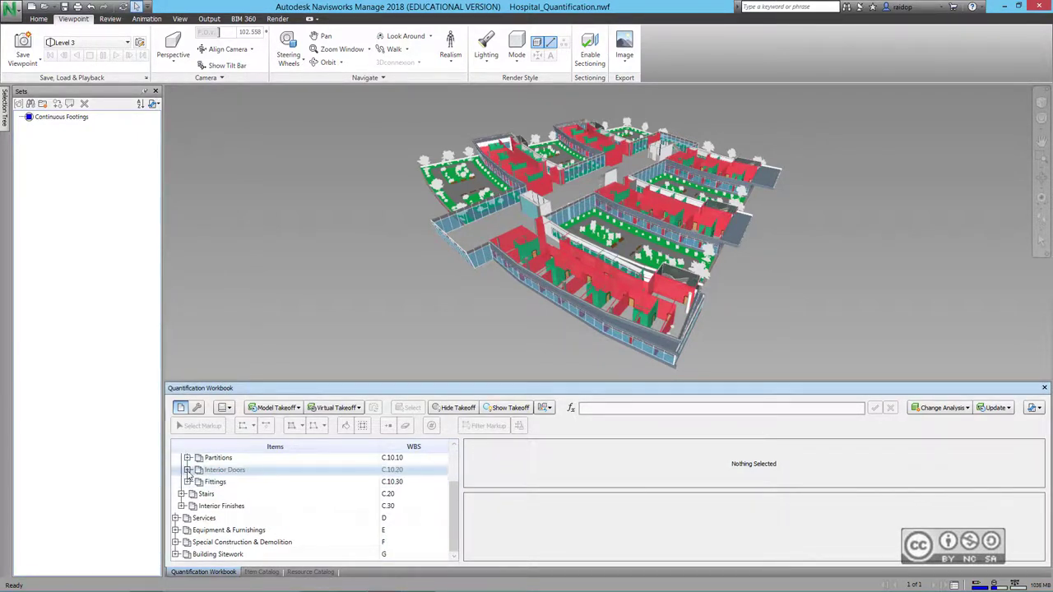
{"action": "left_click", "coordinate": [188, 473]}
{"action": "left_click", "coordinate": [194, 462]}
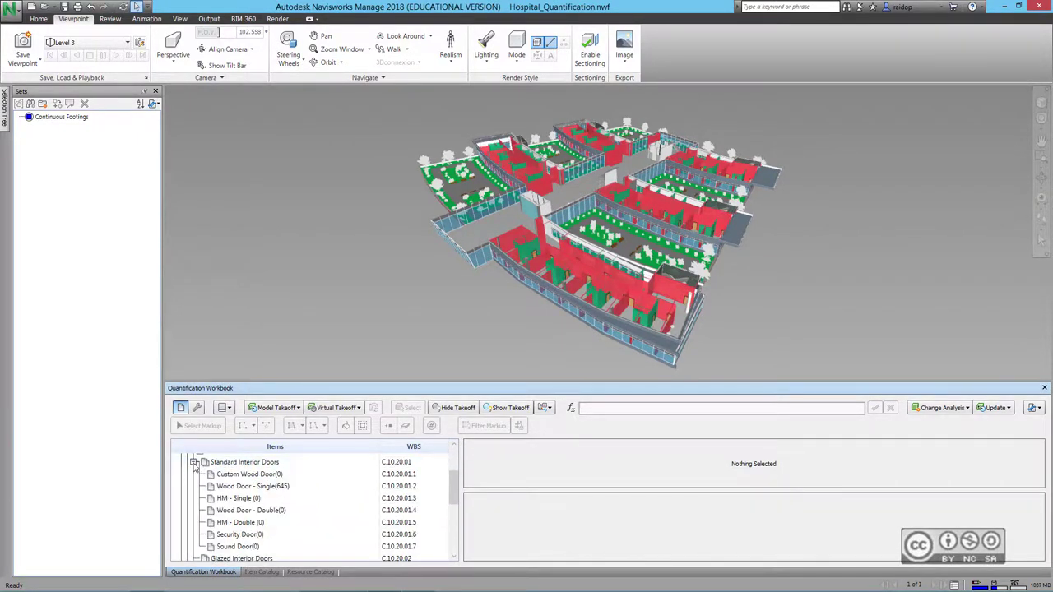
{"action": "left_click", "coordinate": [279, 487]}
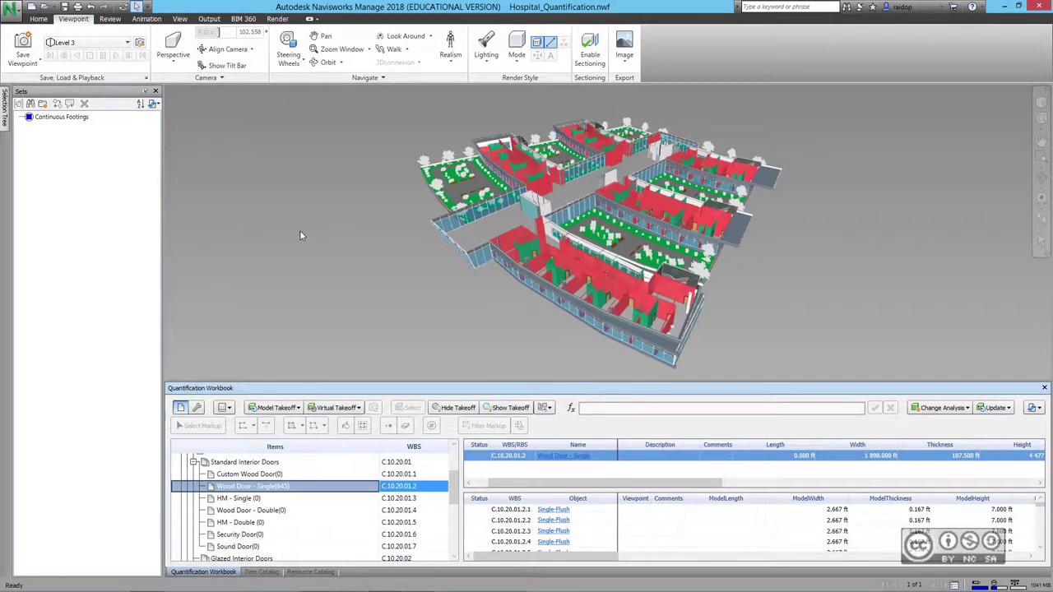
Step: Show the Selection Tree, run Analyze Changes, and review flagged ModelHeight values (7.000 vs 6.667 ft)
{"action": "left_click", "coordinate": [39, 18]}
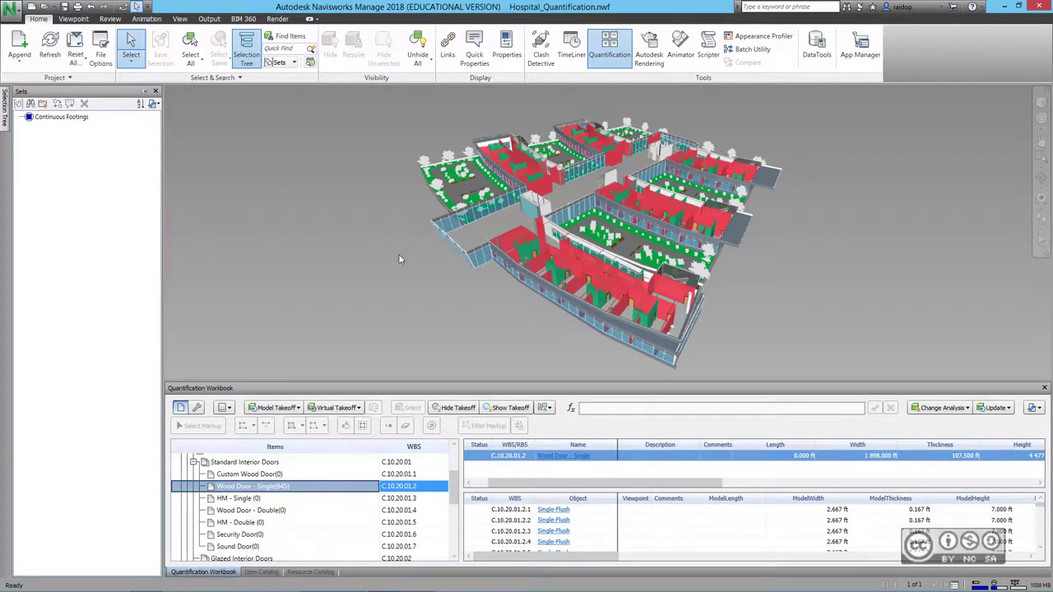
{"action": "left_click", "coordinate": [6, 111]}
{"action": "left_click", "coordinate": [966, 410]}
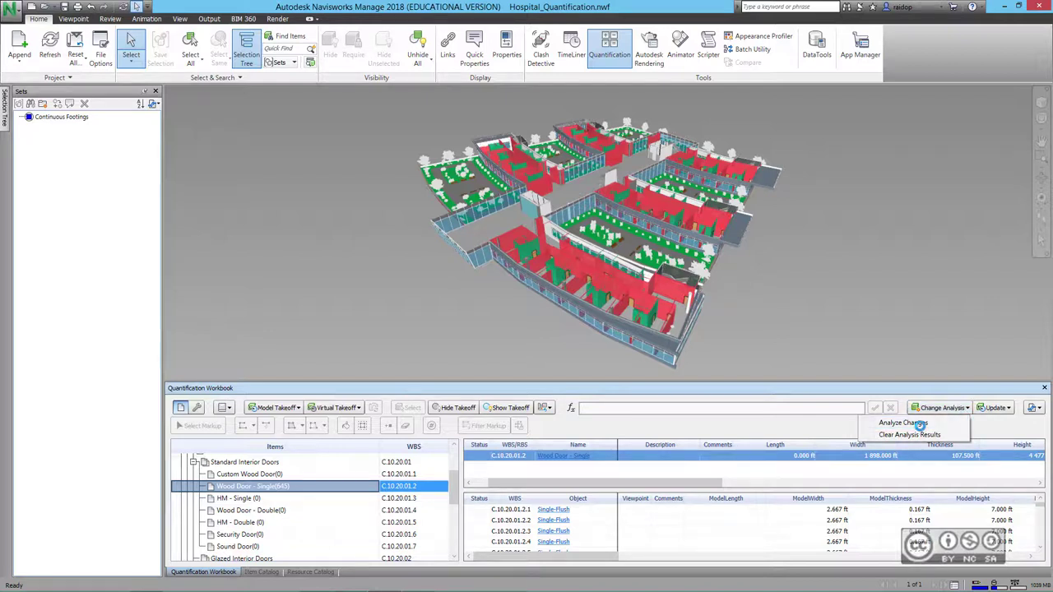
{"action": "left_click", "coordinate": [913, 424]}
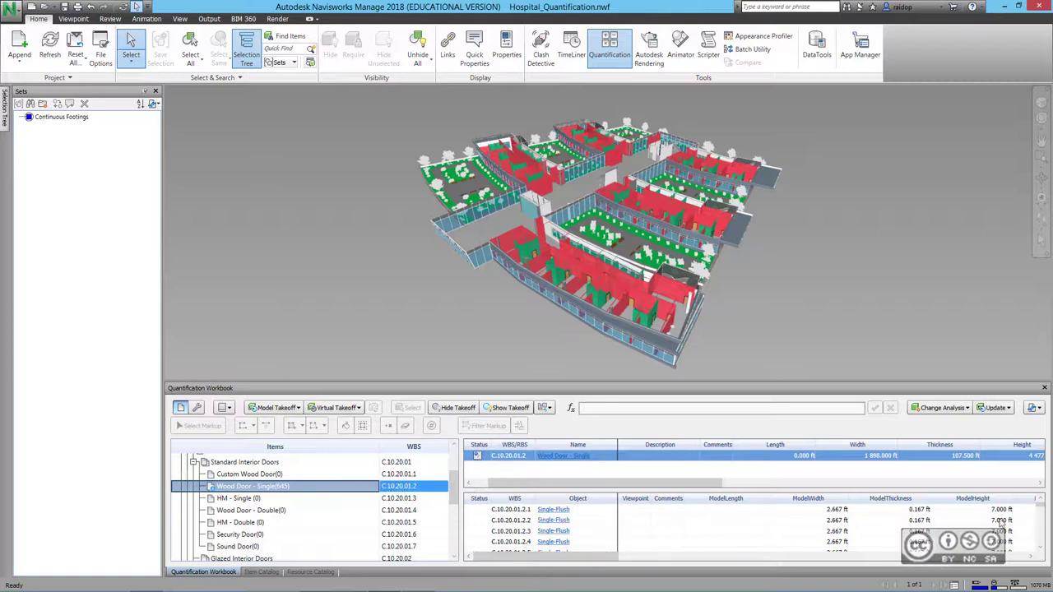
{"action": "left_click_drag", "start_coordinate": [1038, 509], "coordinate": [1041, 516]}
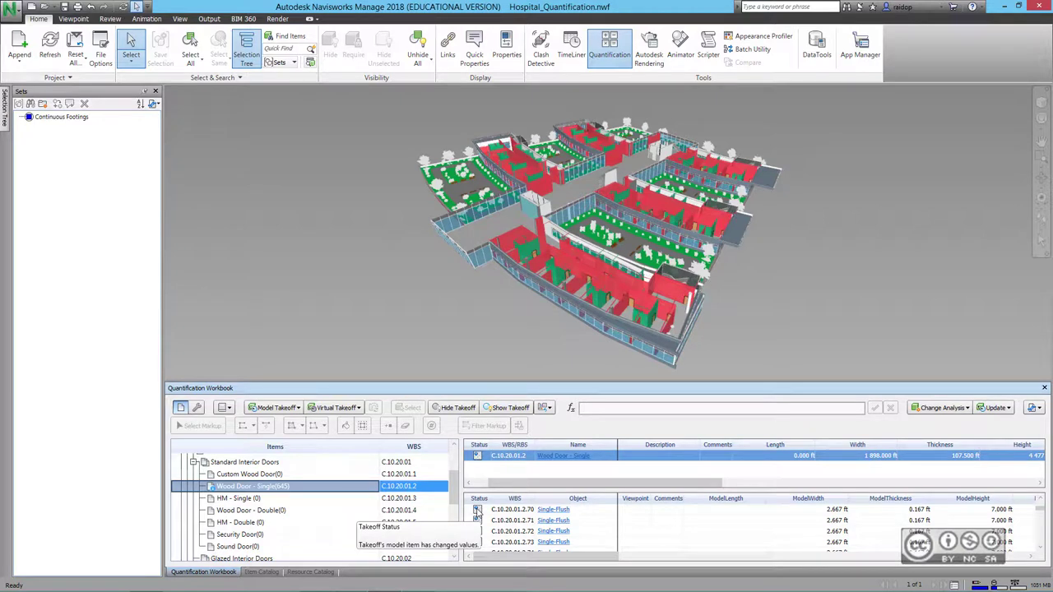
{"action": "scroll", "coordinate": [476, 512], "scroll_direction": "down", "scroll_amount": 5}
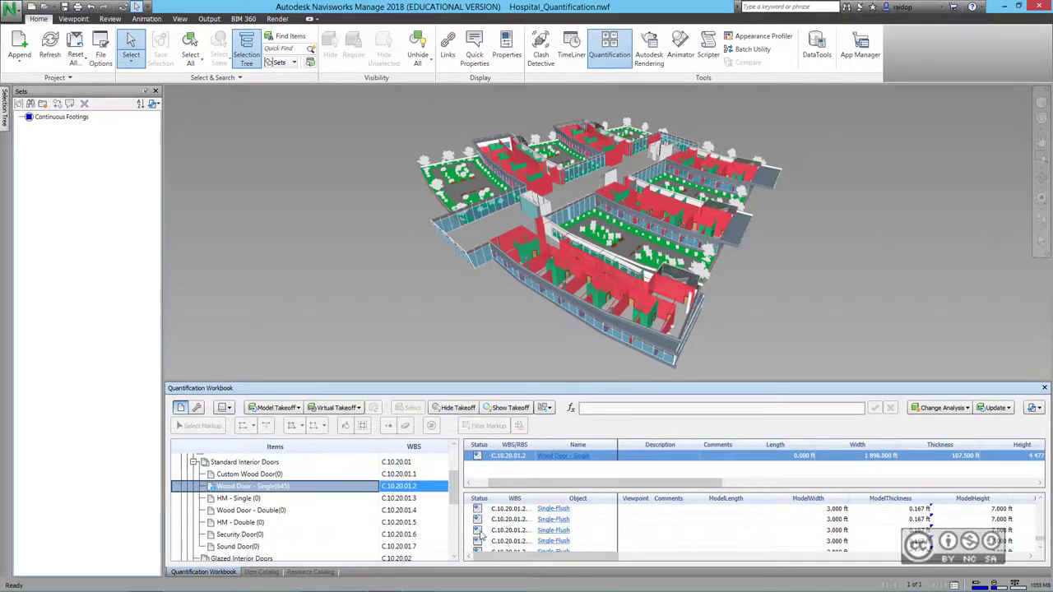
{"action": "left_click", "coordinate": [638, 557]}
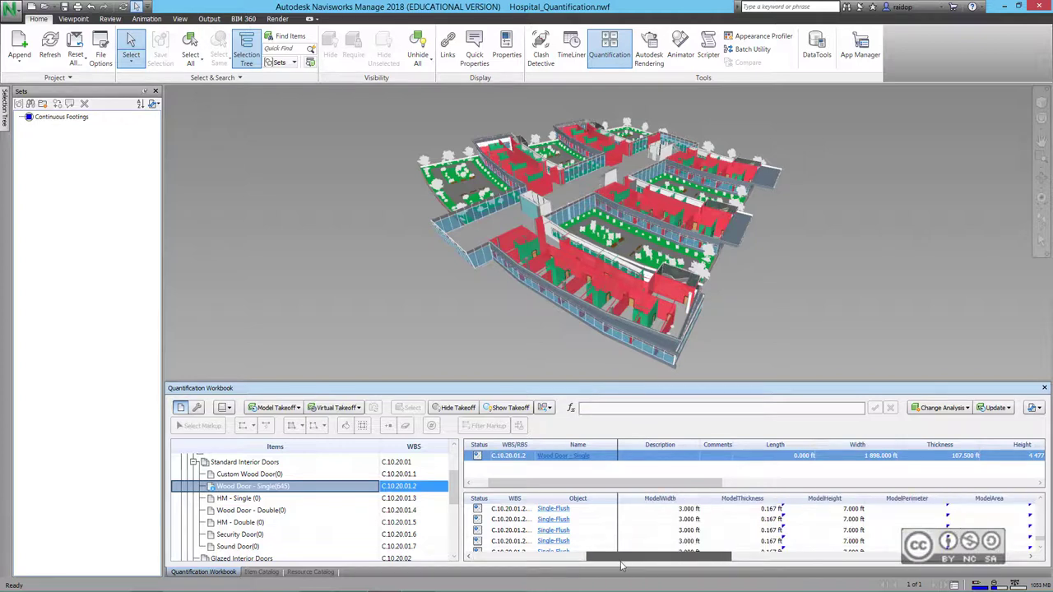
{"action": "left_click_drag", "start_coordinate": [620, 561], "coordinate": [637, 563]}
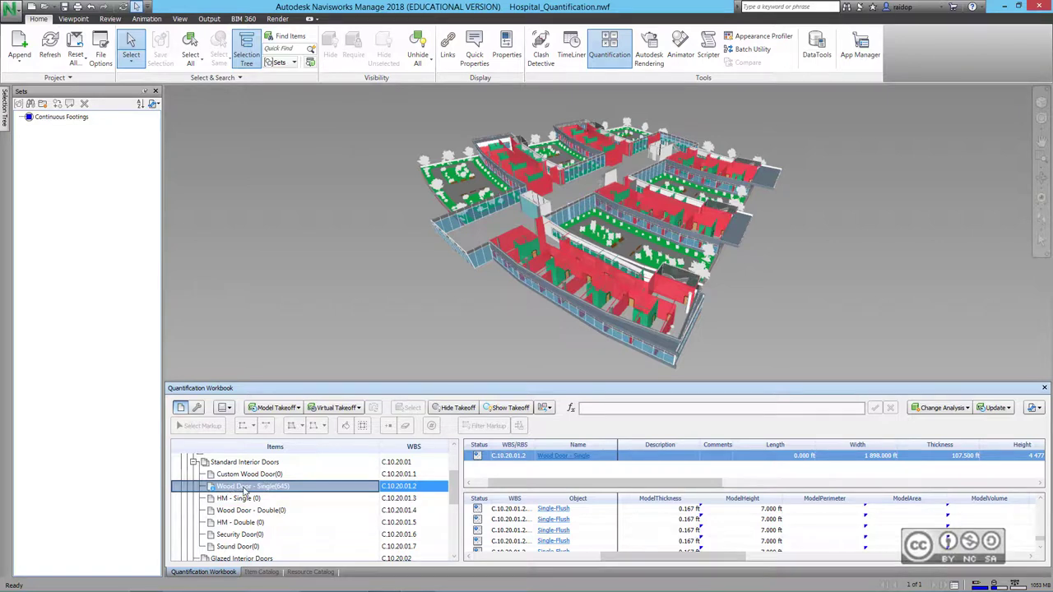
Step: Select all Wood Door - Single takeoffs and update them from the model
{"action": "right_click", "coordinate": [245, 491]}
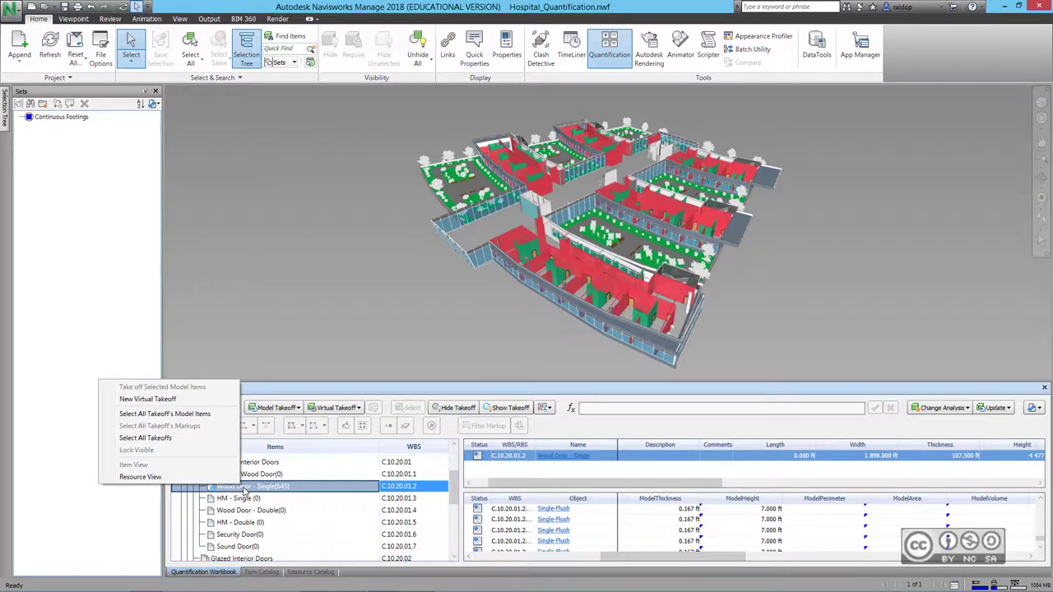
{"action": "left_click", "coordinate": [132, 443]}
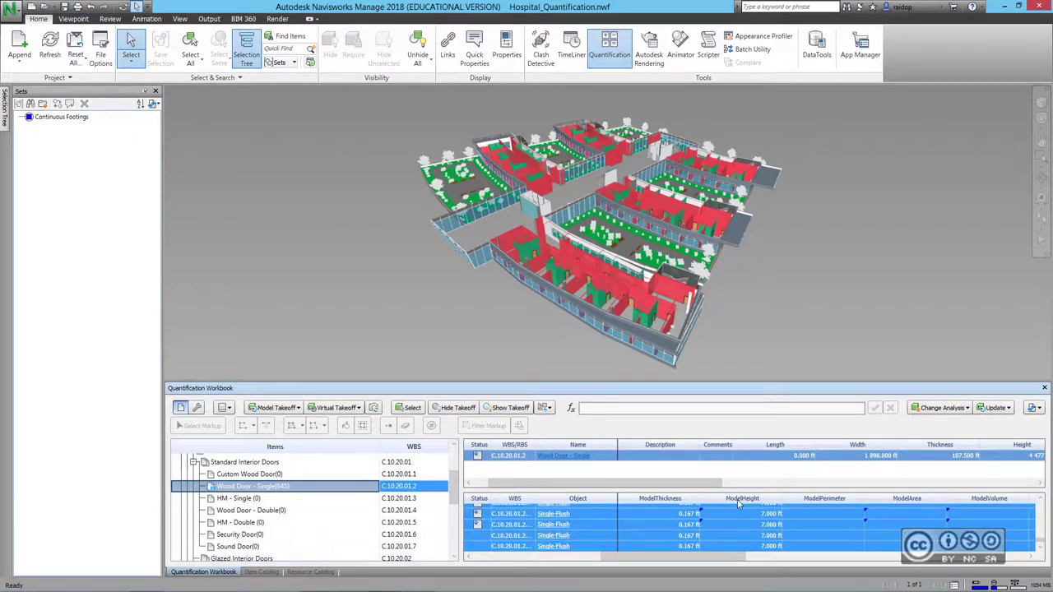
{"action": "left_click", "coordinate": [994, 407]}
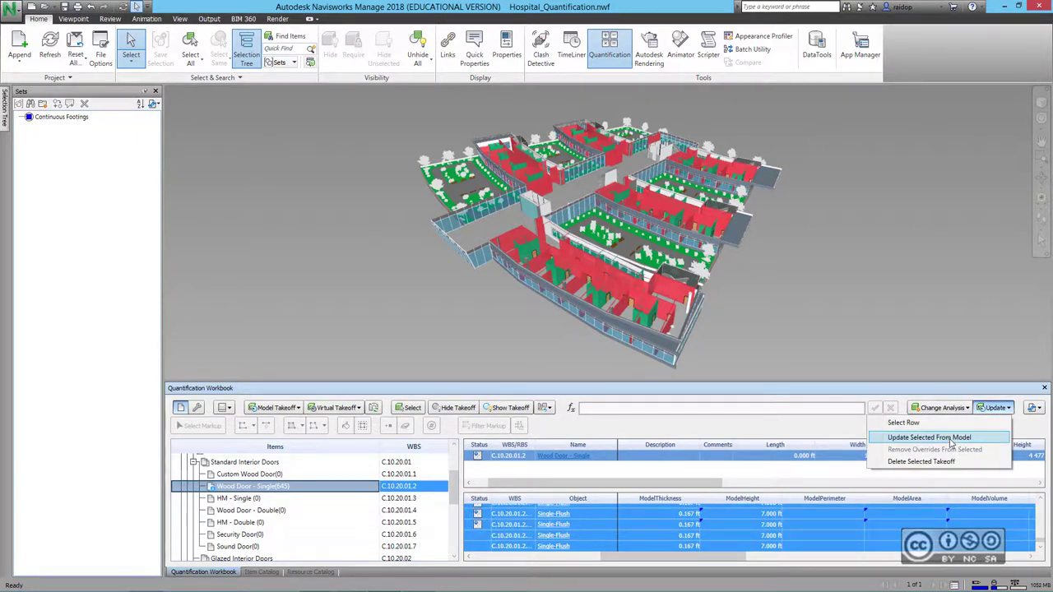
{"action": "left_click", "coordinate": [929, 438]}
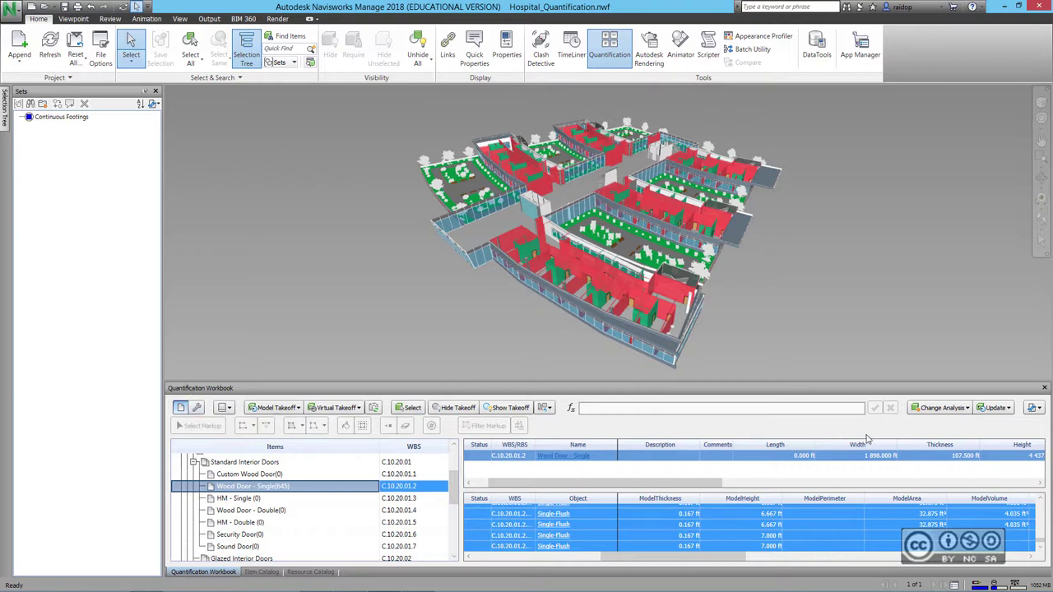
Step: Export the quantities to Excel as New Quantity Report.xlsx and open the report
{"action": "left_click", "coordinate": [1036, 408]}
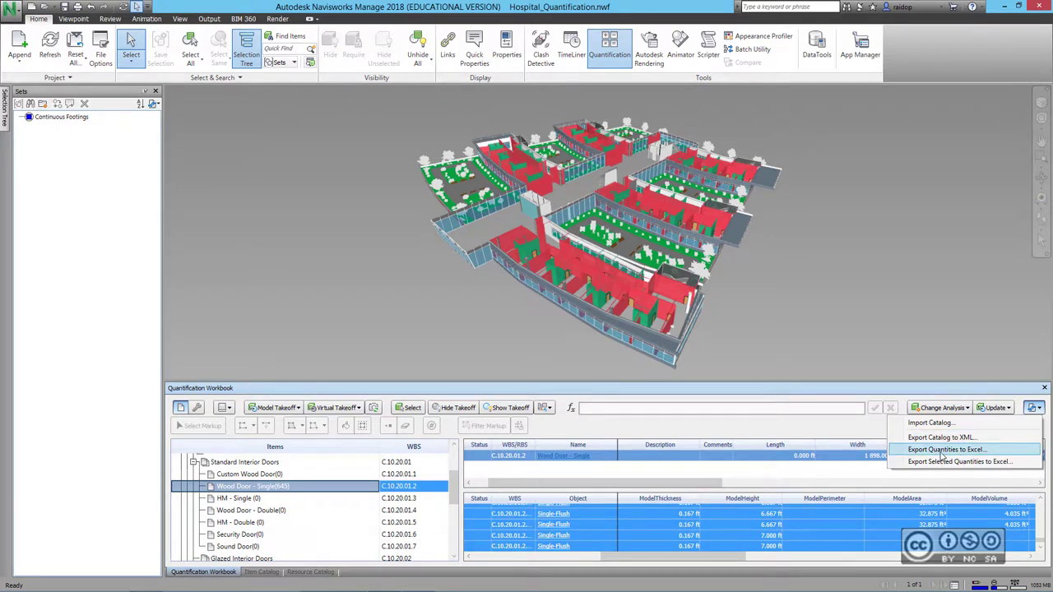
{"action": "left_click", "coordinate": [972, 451]}
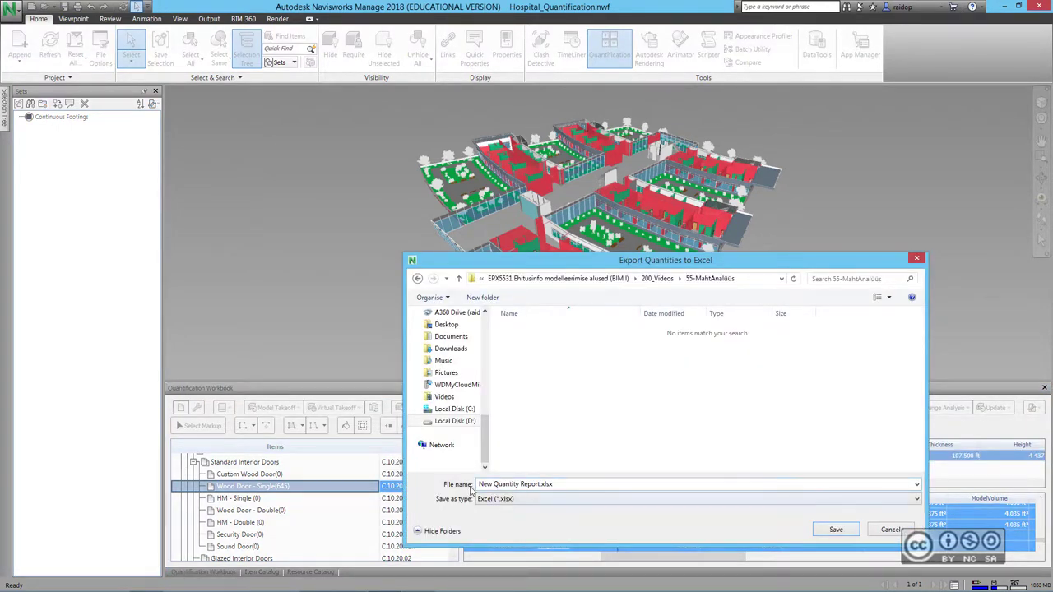
{"action": "left_click", "coordinate": [830, 530]}
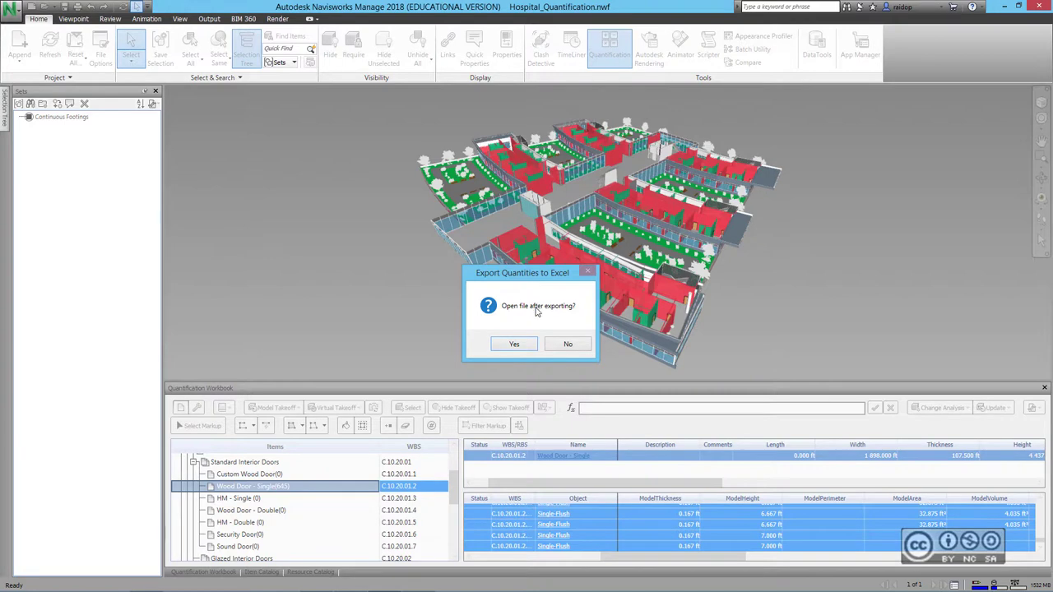
{"action": "left_click", "coordinate": [517, 344]}
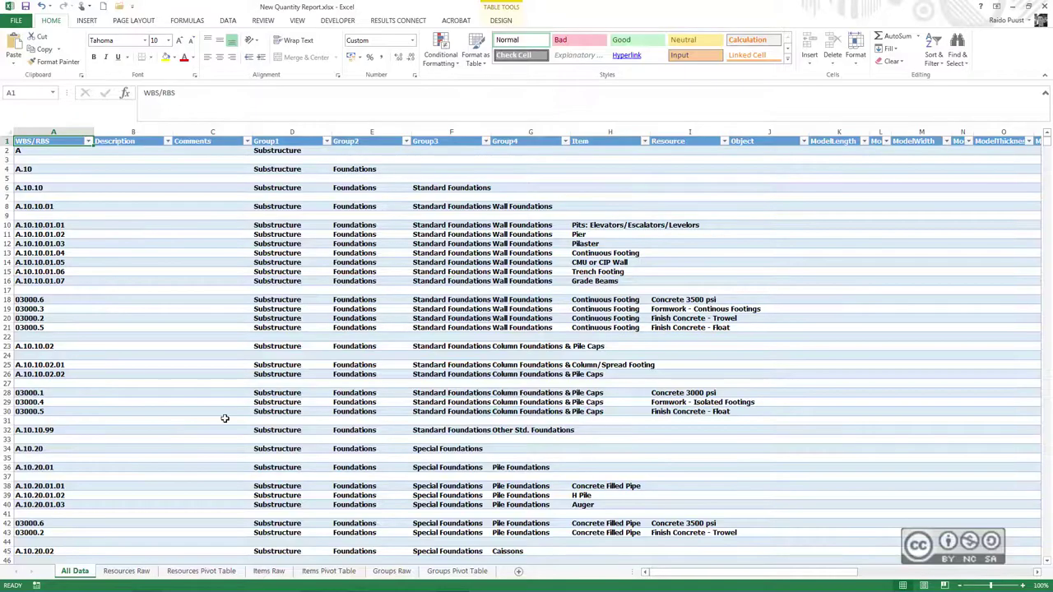
Step: Browse the Resources Raw and Resources Pivot Table sheets, ending on Items Pivot Table
{"action": "left_click", "coordinate": [127, 573]}
{"action": "left_click", "coordinate": [197, 572]}
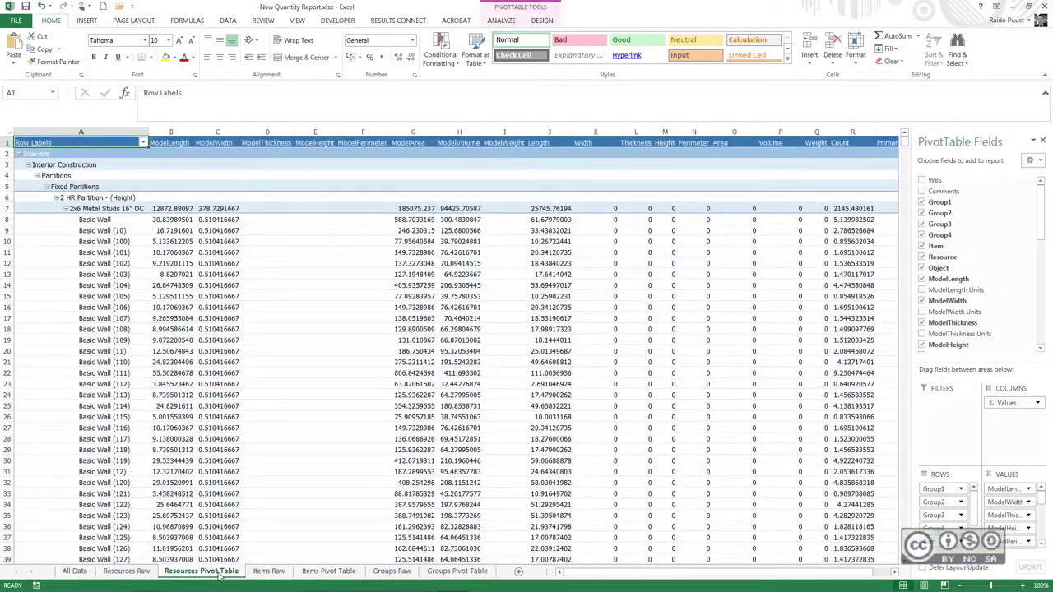
{"action": "left_click", "coordinate": [328, 571]}
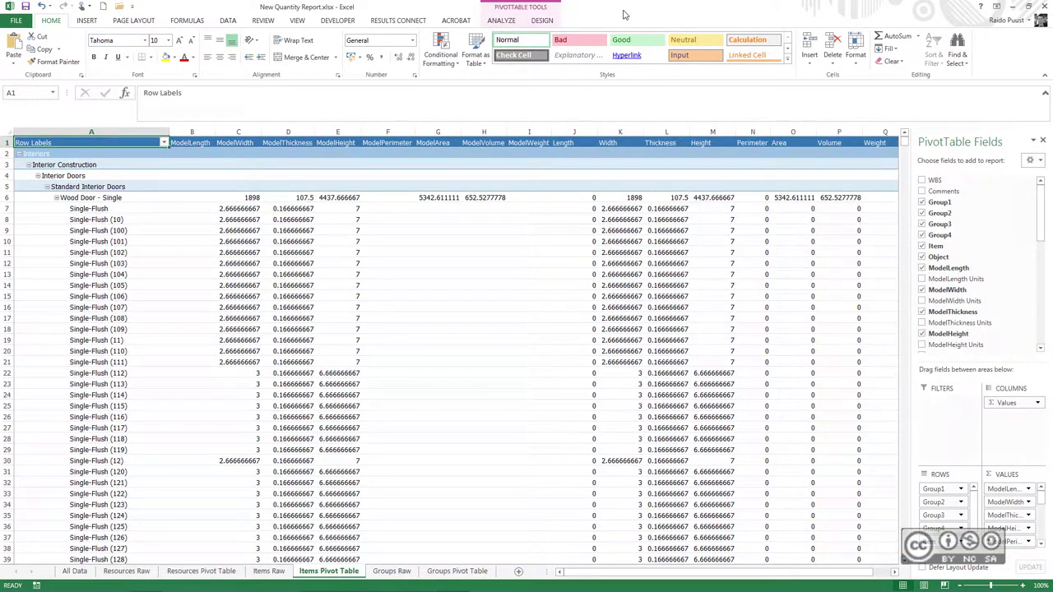